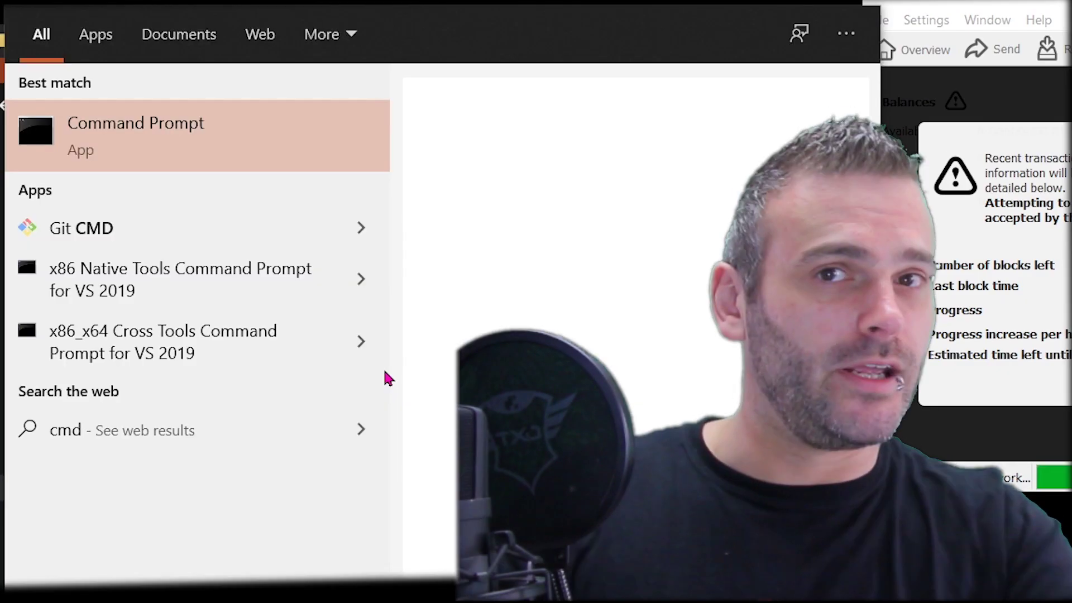
Open Command Prompt and change to the Git\btcrecover-master directory in the user folder
key("Return")
type("cd")
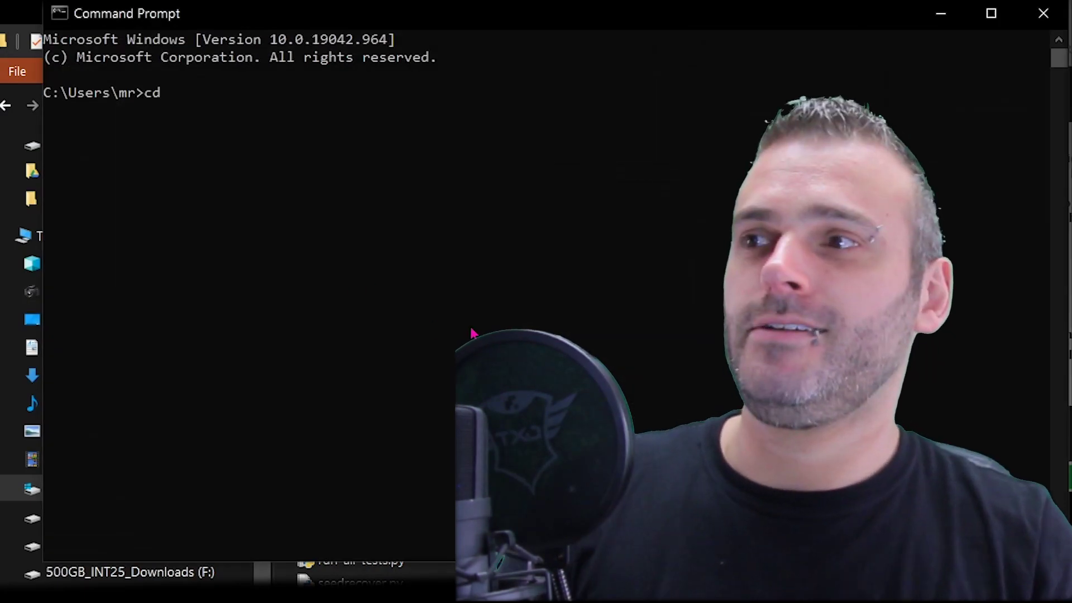
type("C:\\Users\\mr\\Git\\btcrecover-master")
key("Return")
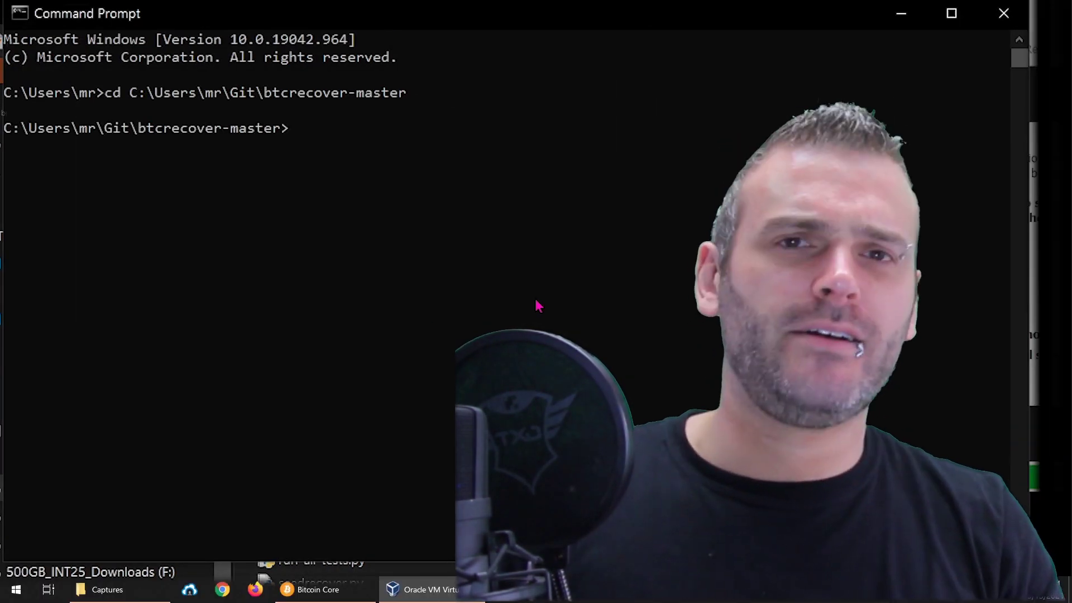
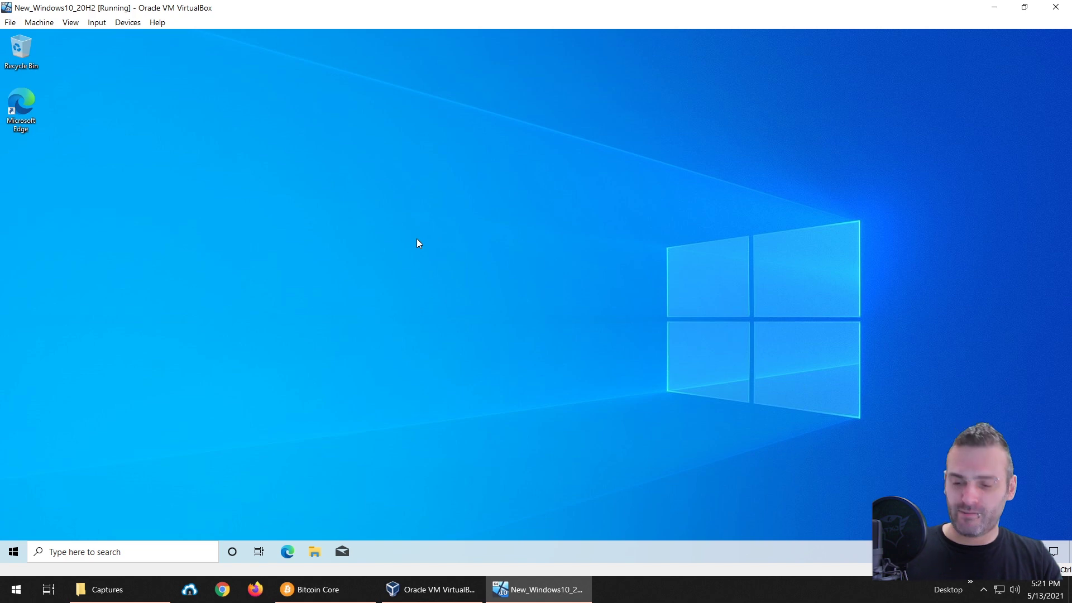
Switch the running Windows 10 virtual machine to full-screen mode
left_click(71, 22)
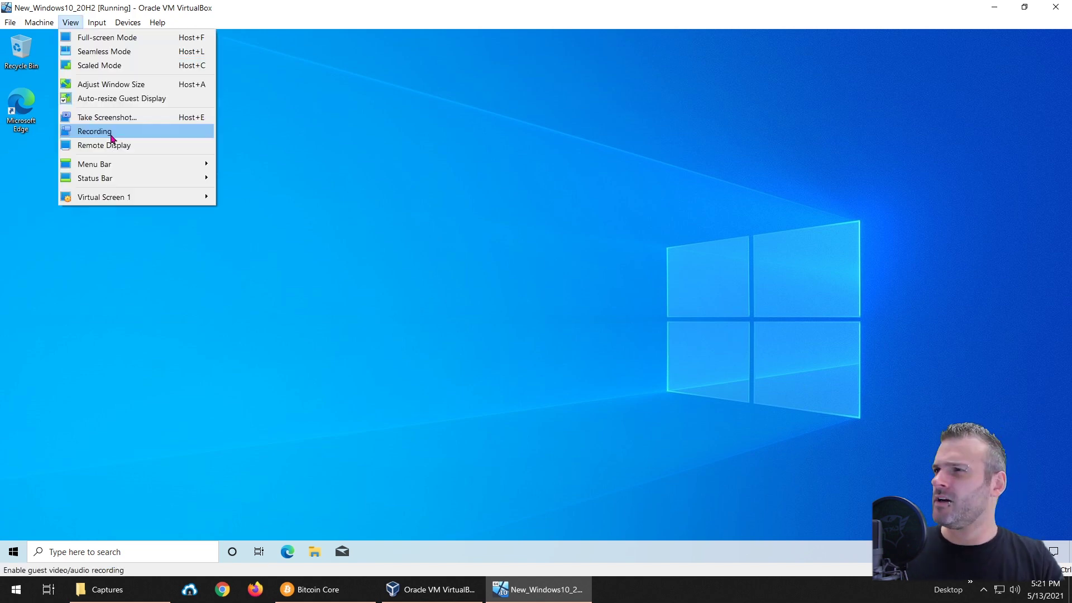
left_click(151, 47)
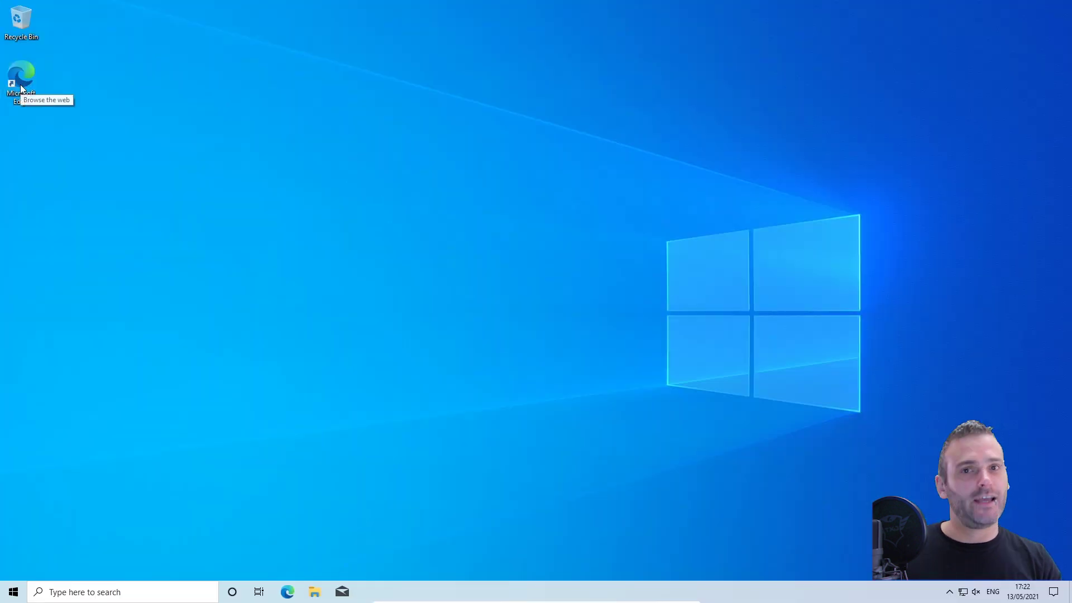
Launch Microsoft Edge in the virtual machine and complete its first-run setup with the Focused new tab layout
double_click(20, 85)
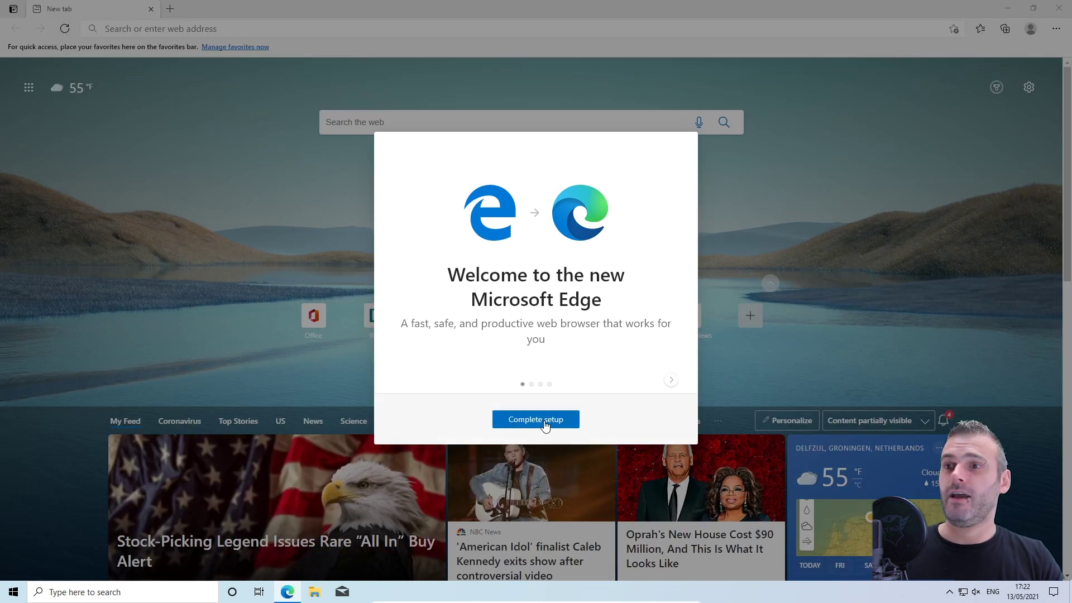
left_click(546, 423)
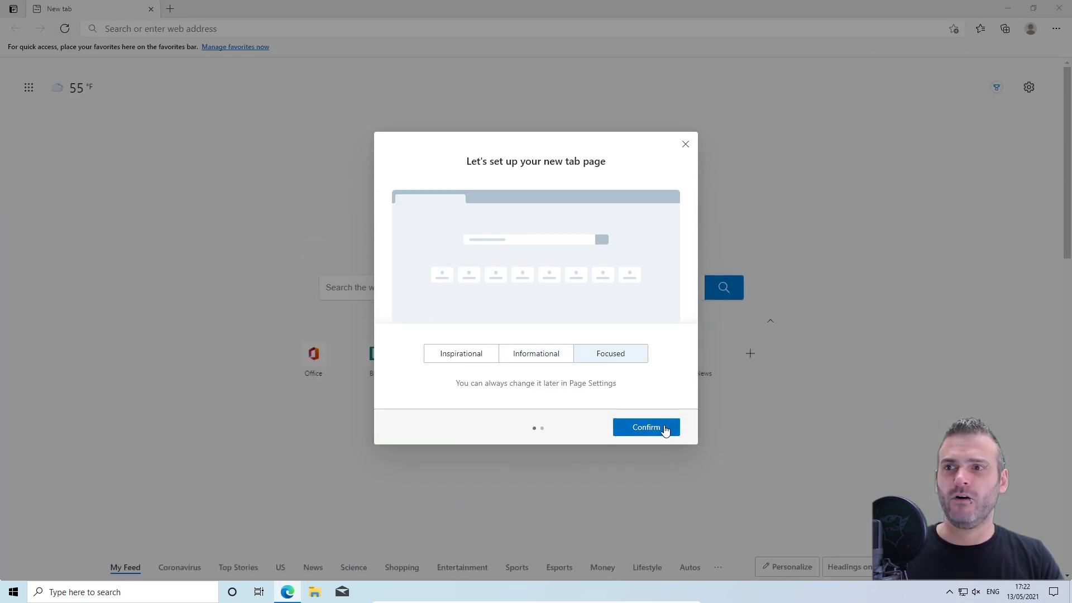
left_click(665, 428)
left_click(535, 386)
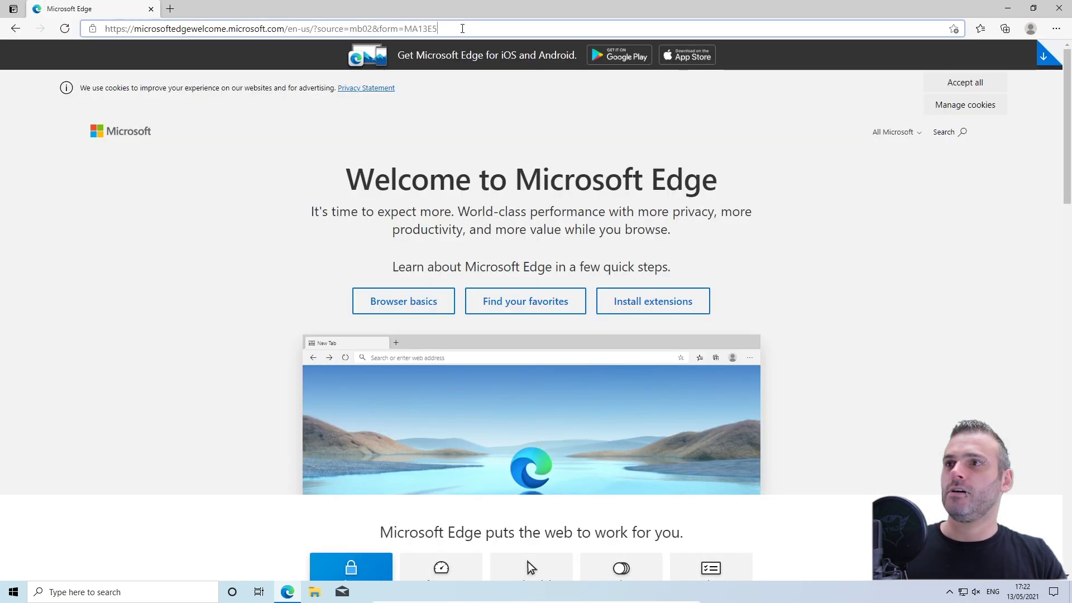
Go to google.com and search for the btcrecover tool
left_click(463, 29)
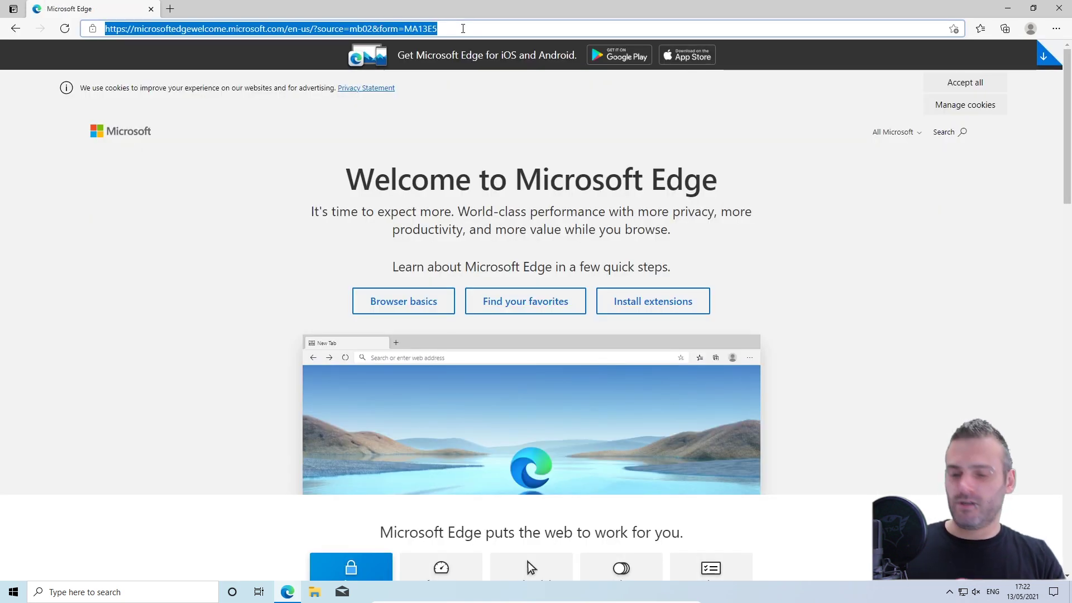
type("google.com")
key("Return")
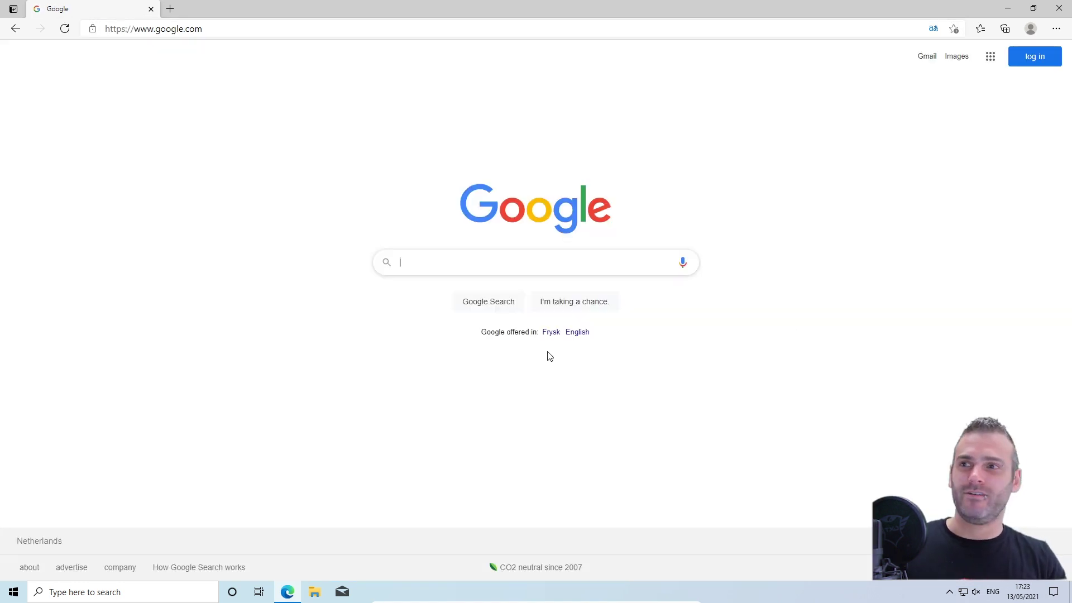
type("btcrecover")
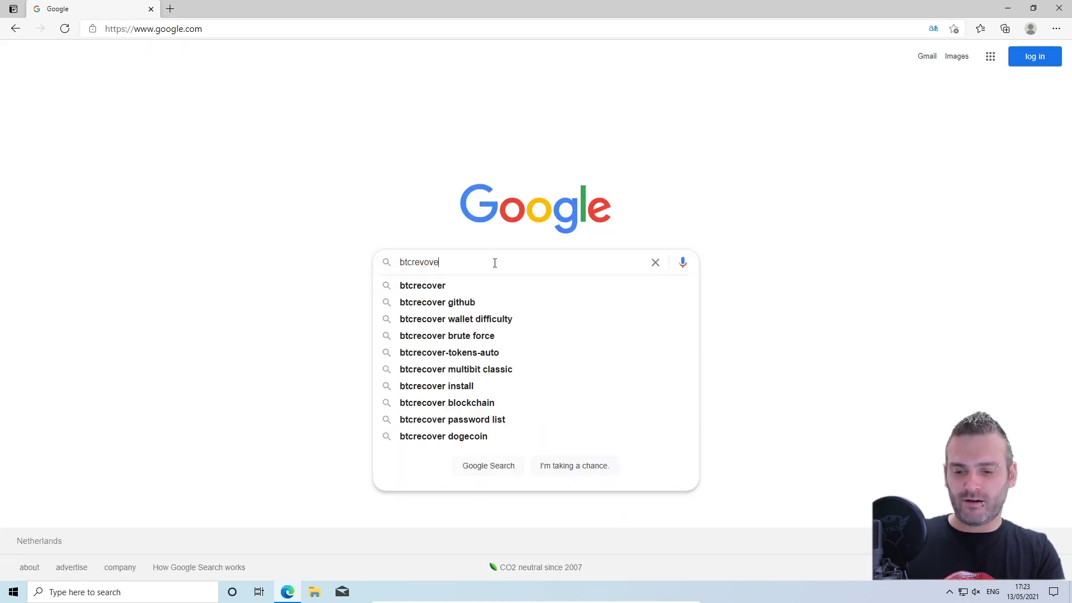
key("Return")
Open the gurnec/btcrecover GitHub repository from the search results and look over its file list and README
scroll(177, 206, "down", 7)
scroll(177, 206, "up", 7)
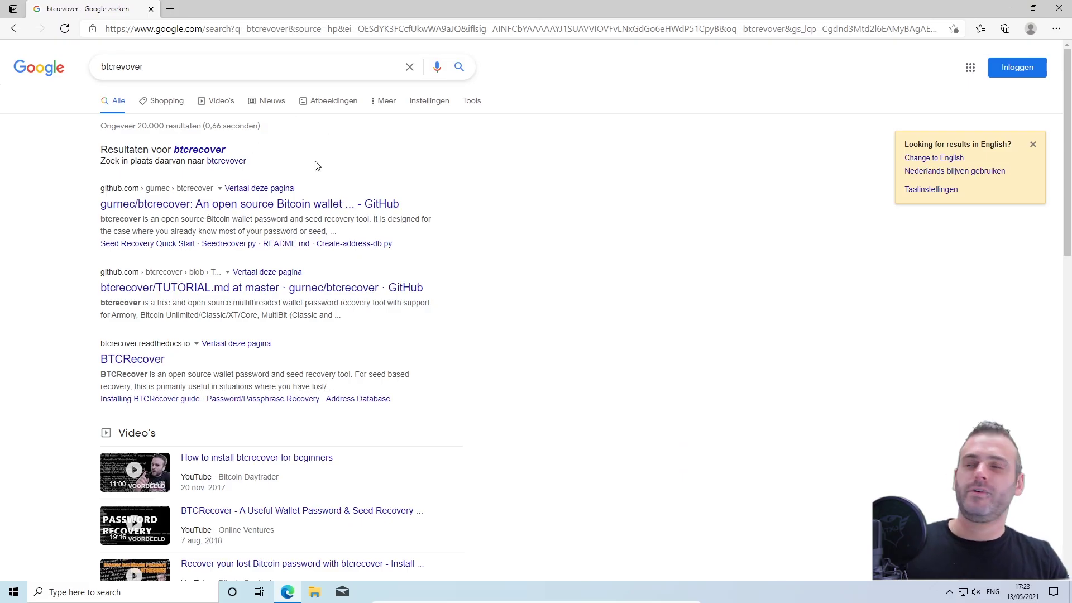
left_click(202, 210)
scroll(544, 254, "down", 10)
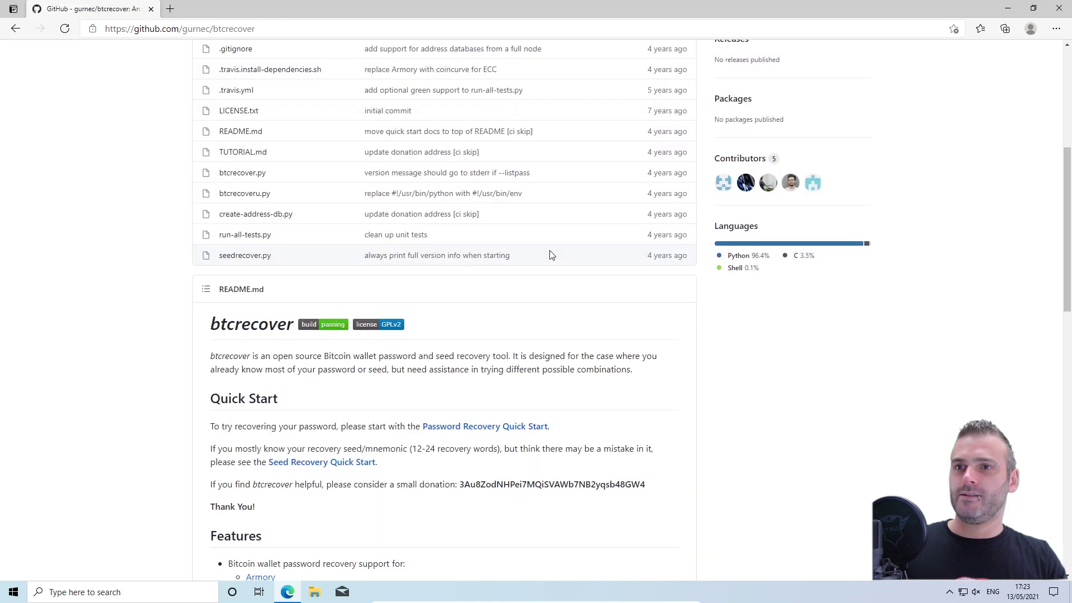
scroll(539, 258, "up", 5)
scroll(536, 263, "up", 5)
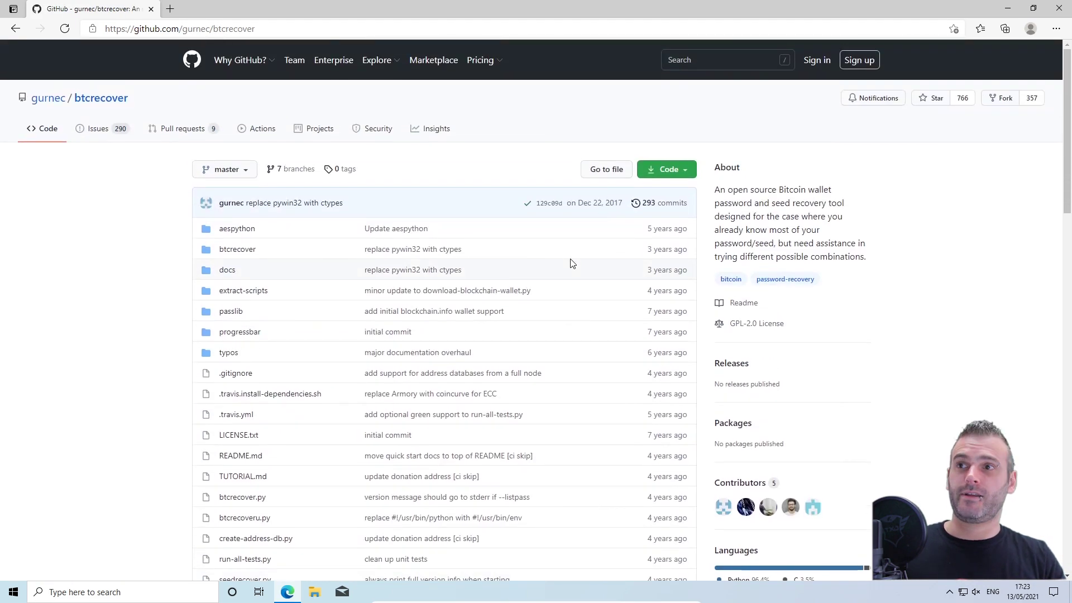
scroll(614, 301, "down", 6)
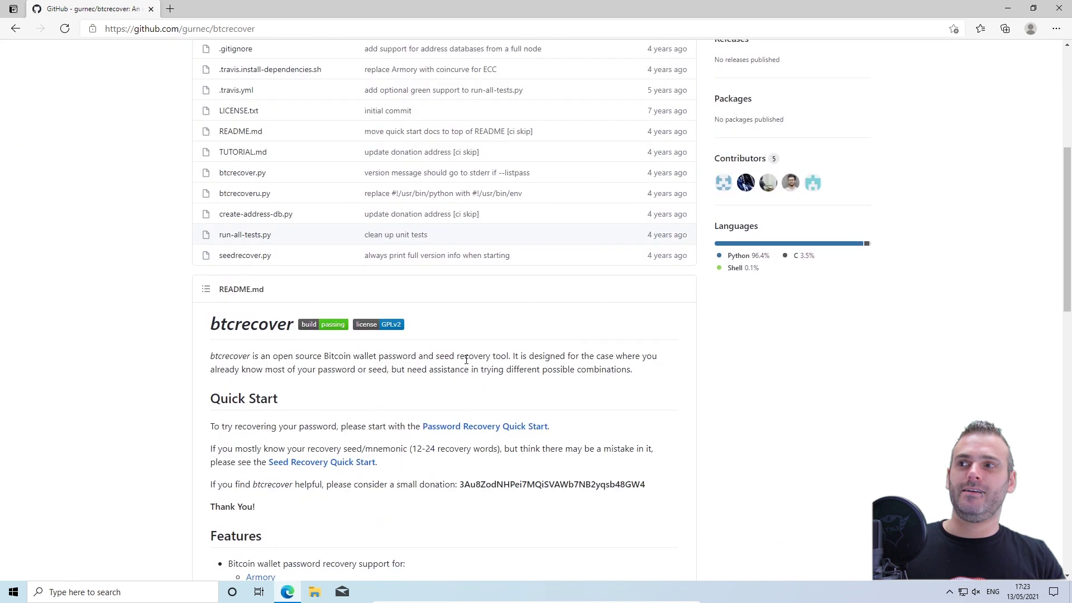
scroll(631, 294, "up", 6)
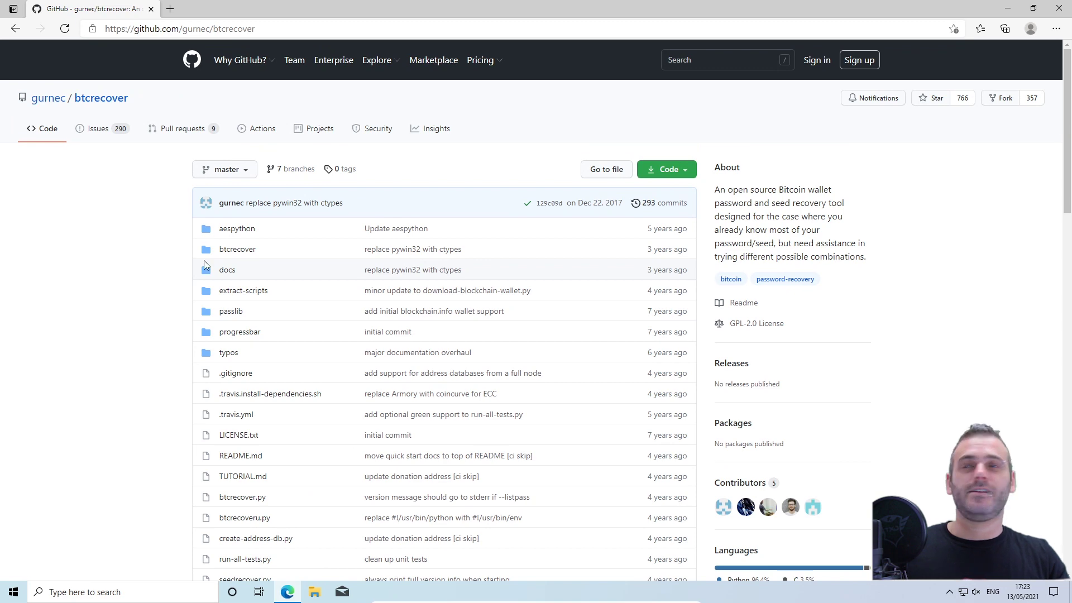
Open INSTALL.md from the repository's docs folder and look through the wallet installation requirements
left_click(234, 273)
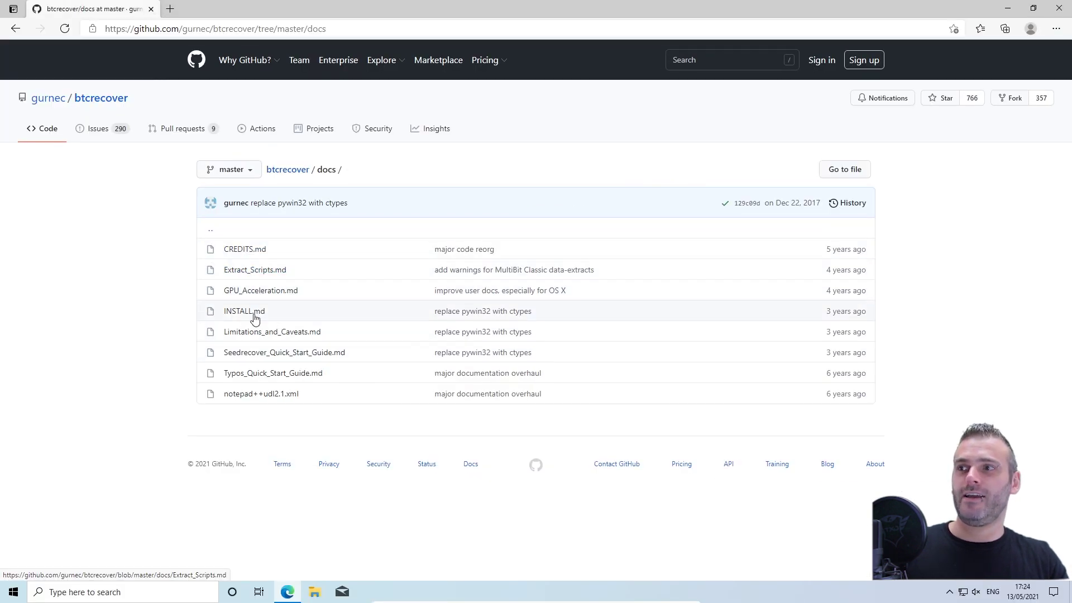
left_click(251, 312)
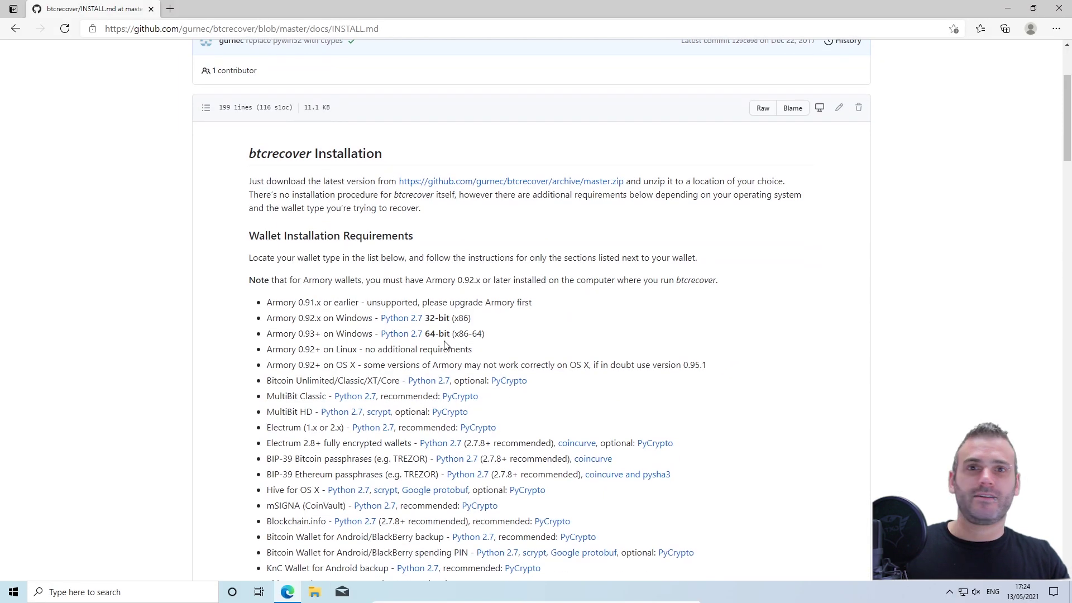
scroll(445, 345, "down", 5)
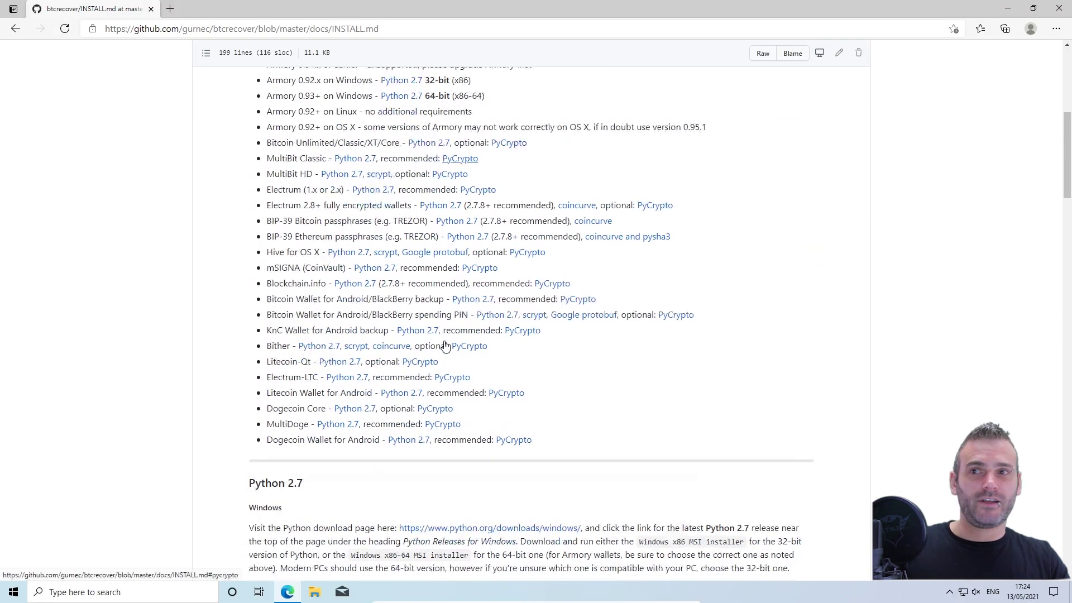
scroll(442, 345, "up", 7)
scroll(437, 344, "down", 3)
scroll(438, 344, "down", 3)
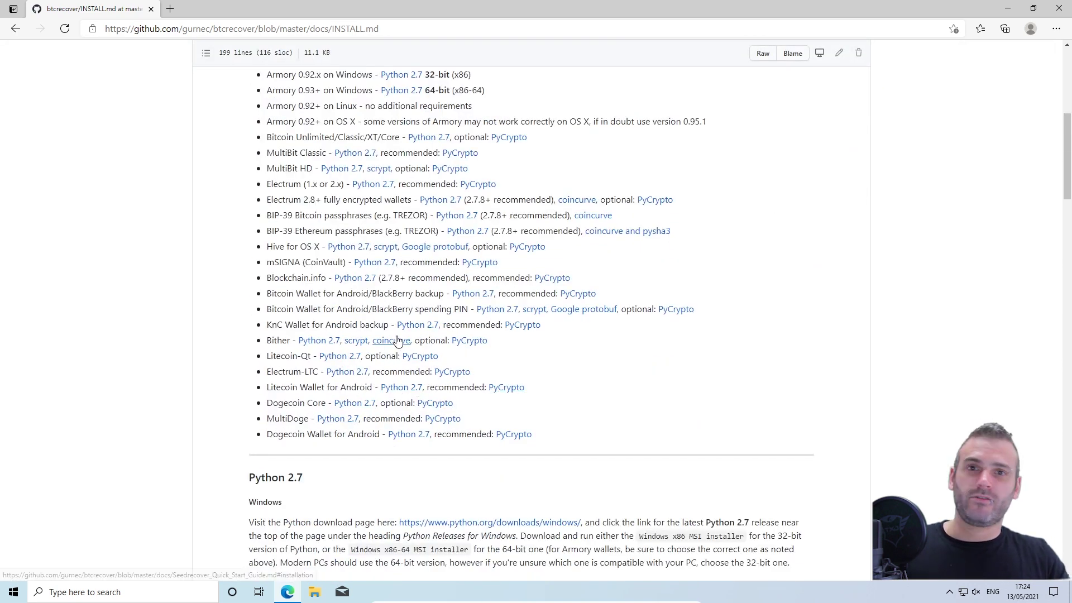
Examine the requirements for Bitcoin Unlimited/Classic/XT/Core wallets and the Windows instructions for Python 2.7 and PyCrypto
scroll(538, 220, "up", 1)
left_click_drag(540, 219, 410, 224)
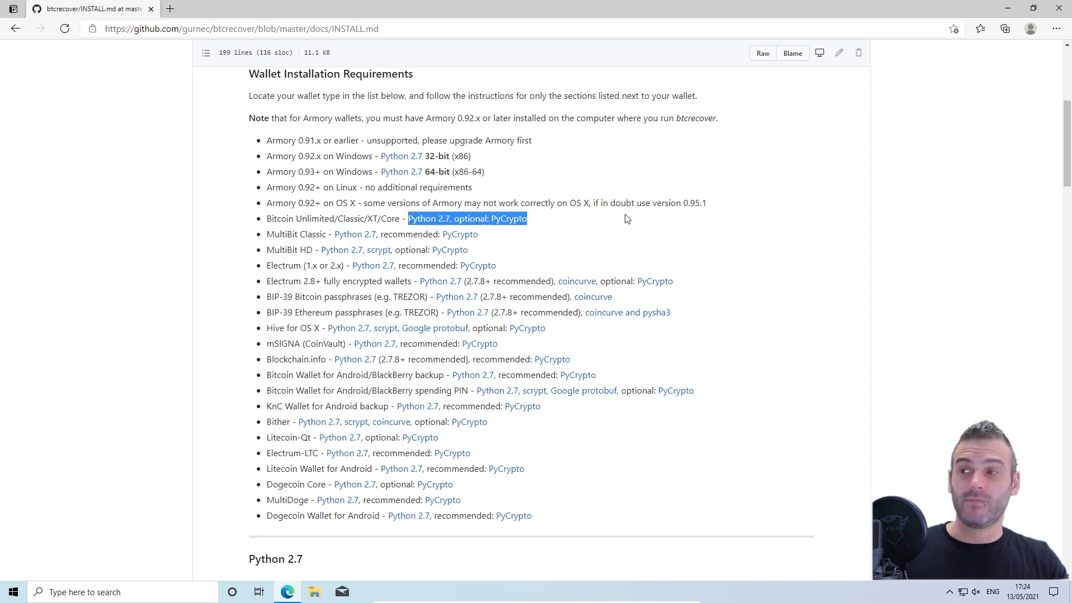
scroll(631, 251, "down", 3)
scroll(646, 290, "up", 3)
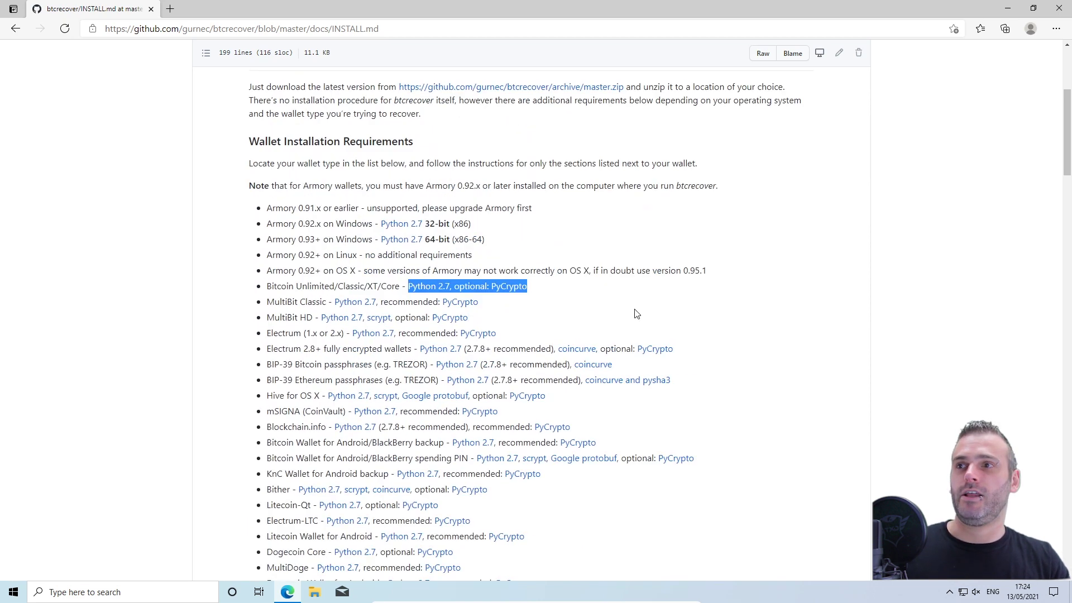
scroll(558, 296, "down", 4)
scroll(363, 252, "up", 2)
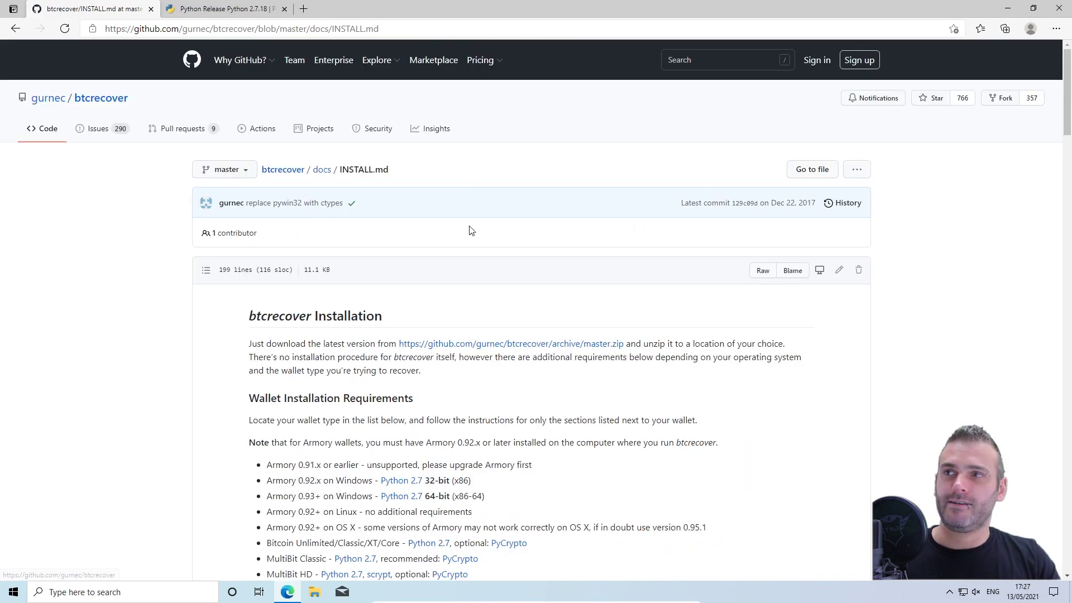
scroll(627, 220, "down", 15)
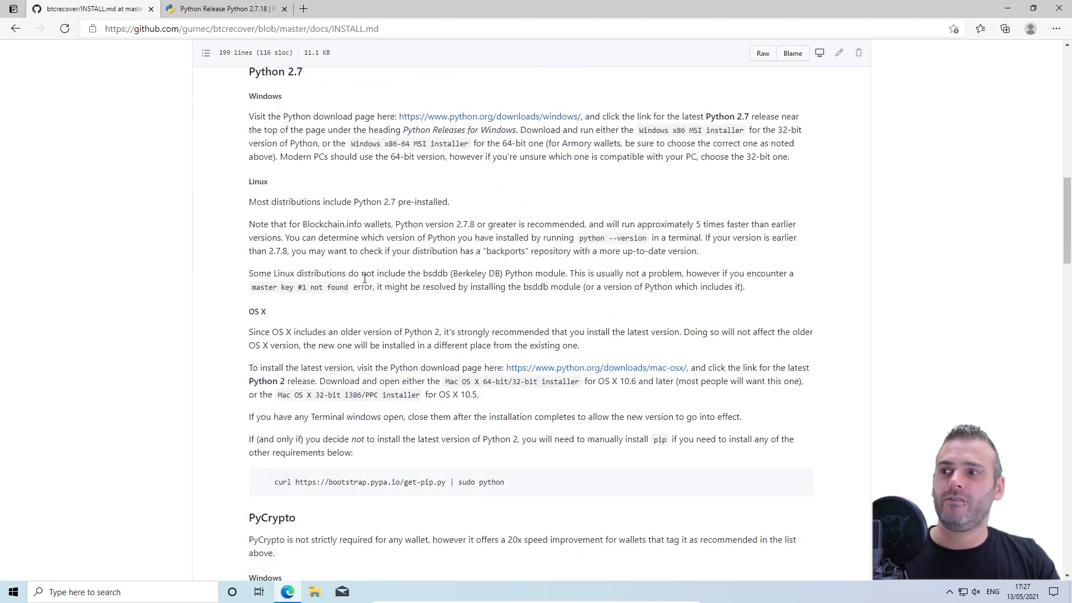
scroll(364, 278, "down", 6)
scroll(374, 257, "up", 2)
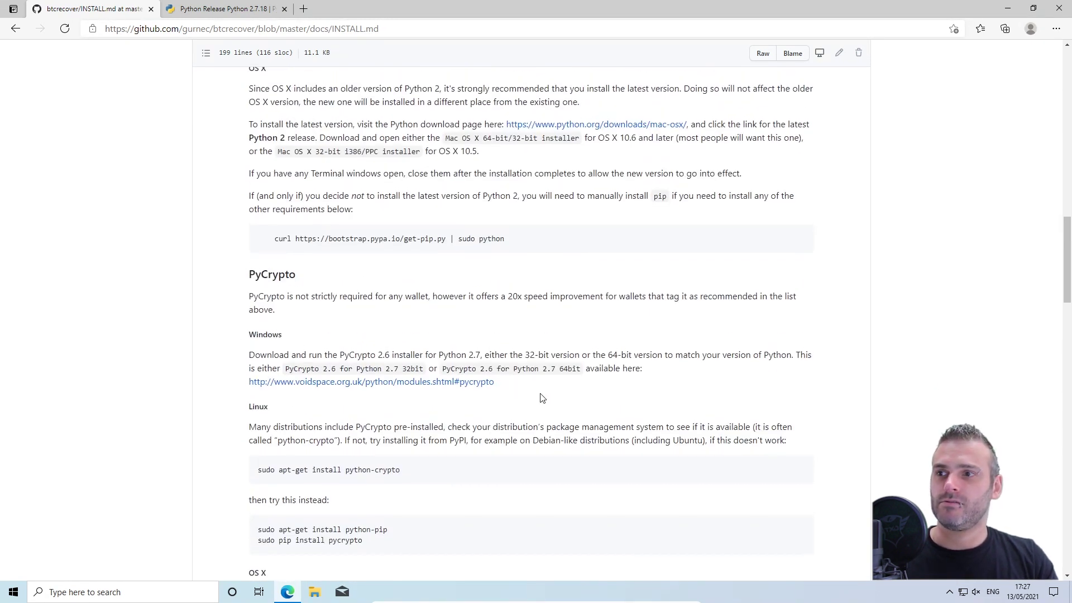
left_click_drag(540, 397, 232, 352)
scroll(234, 339, "down", 12)
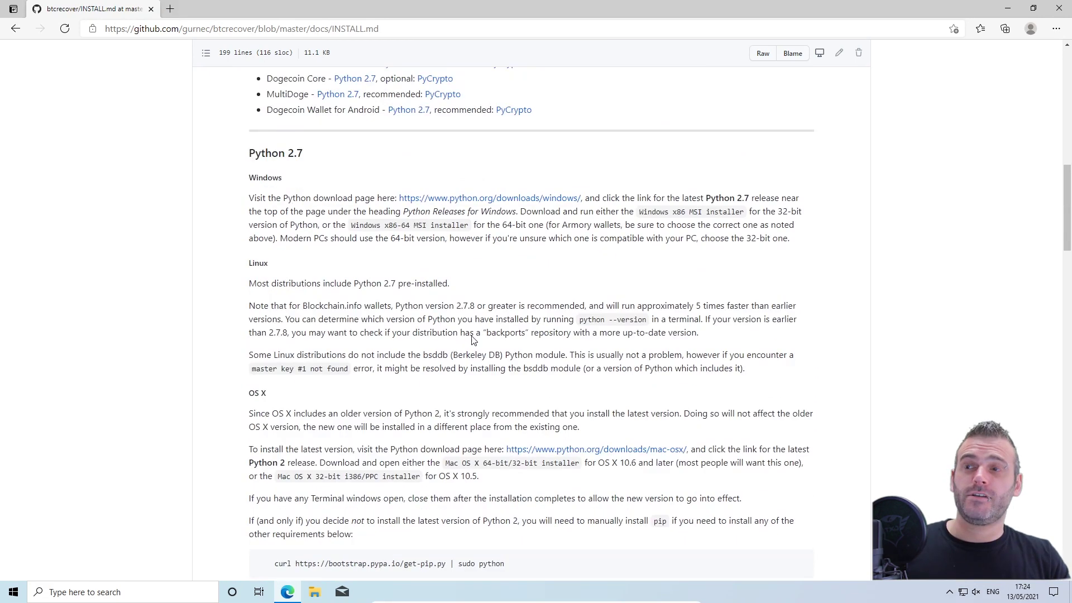
Open the linked Python downloads page for Windows in a new tab and download the Python 2.7.18 Windows x86-64 MSI installer
scroll(520, 318, "up", 2)
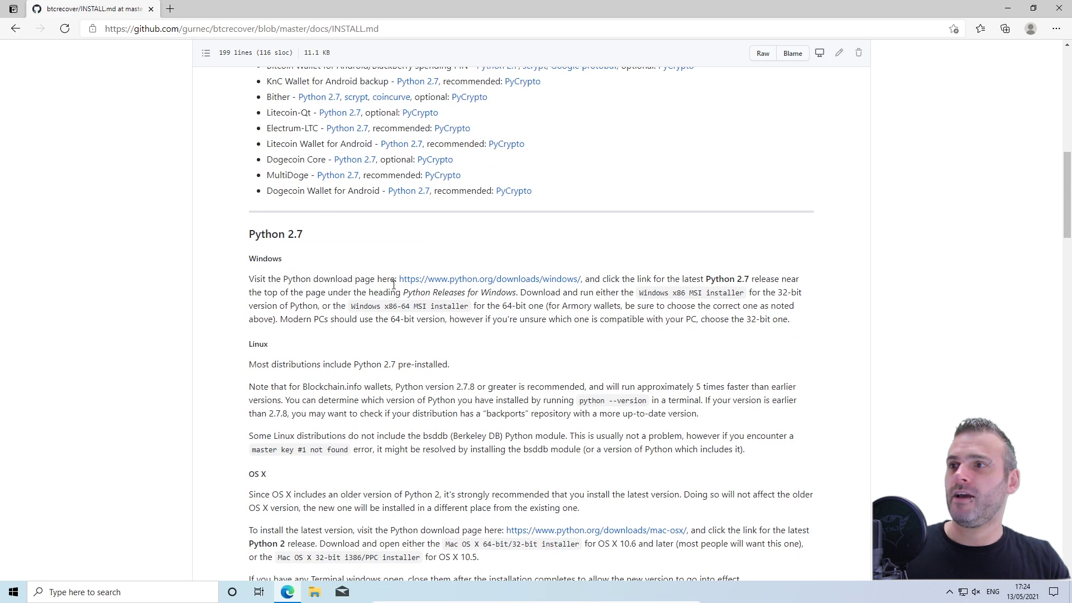
right_click(484, 284)
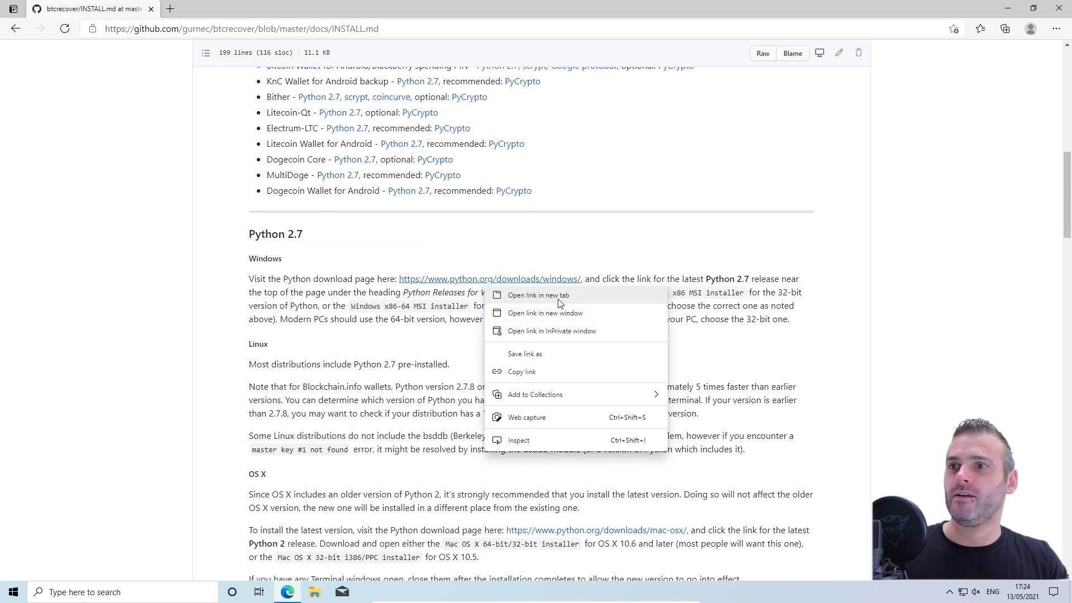
left_click(560, 303)
key("ctrl+Tab")
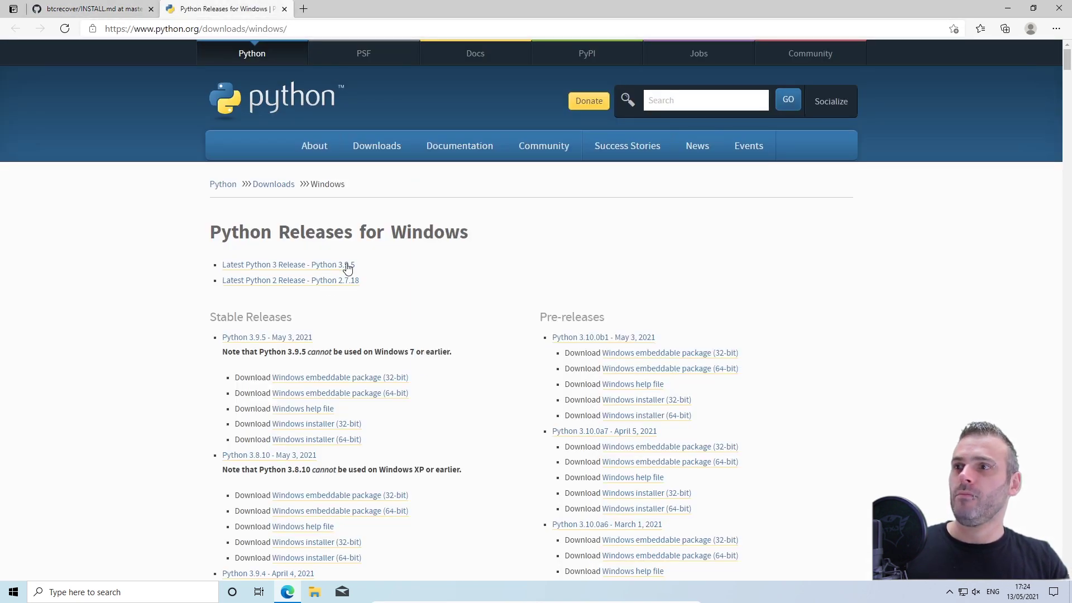
scroll(463, 295, "down", 2)
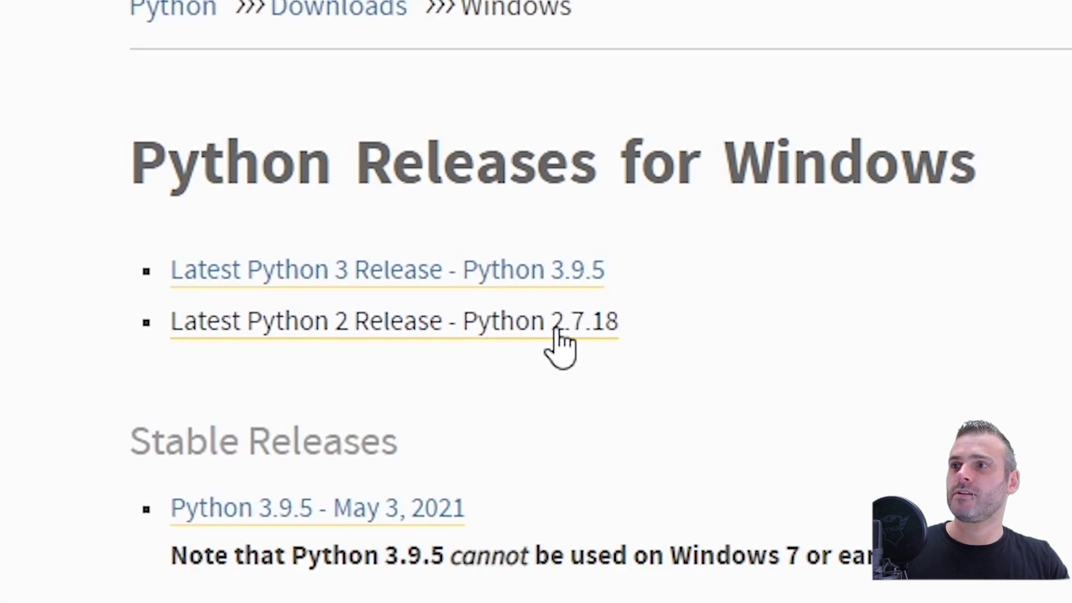
left_click(557, 333)
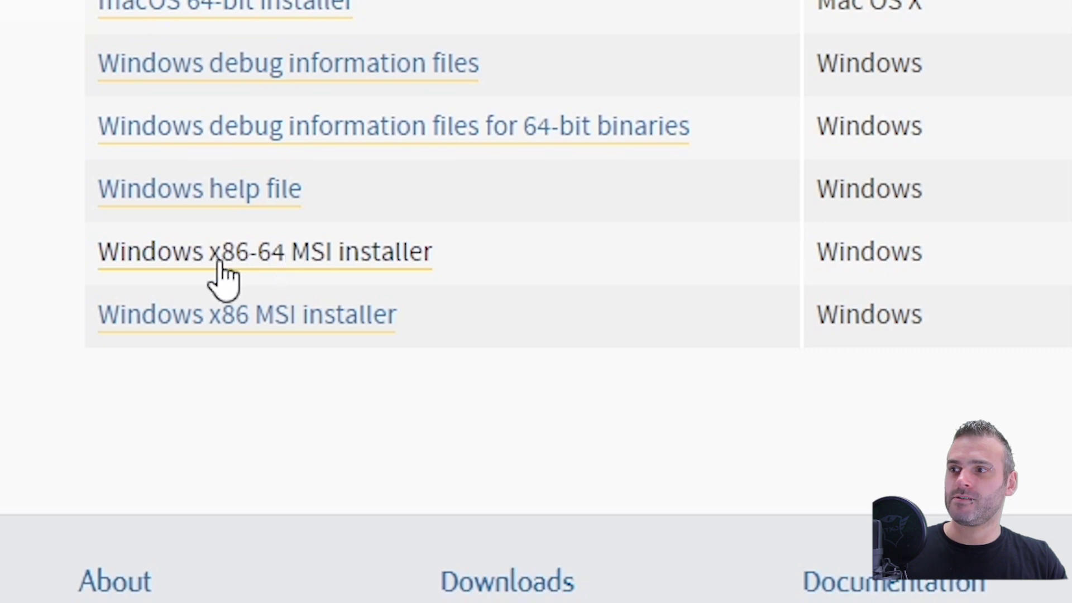
left_click(306, 266)
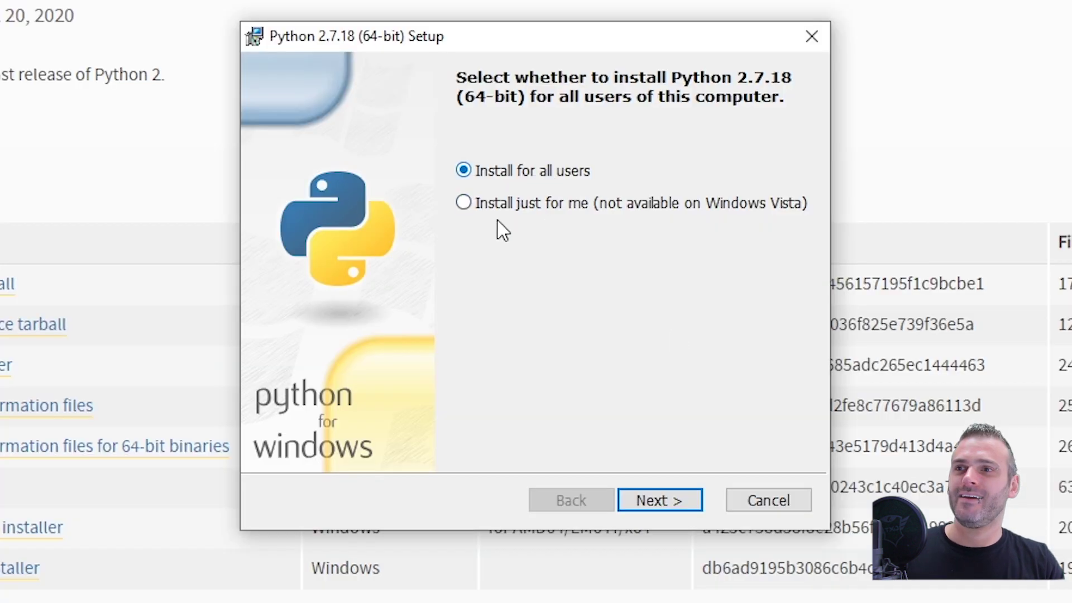
Set the Python 2.7.18 setup to install for all users in the C:\Python27\ directory
left_click(660, 500)
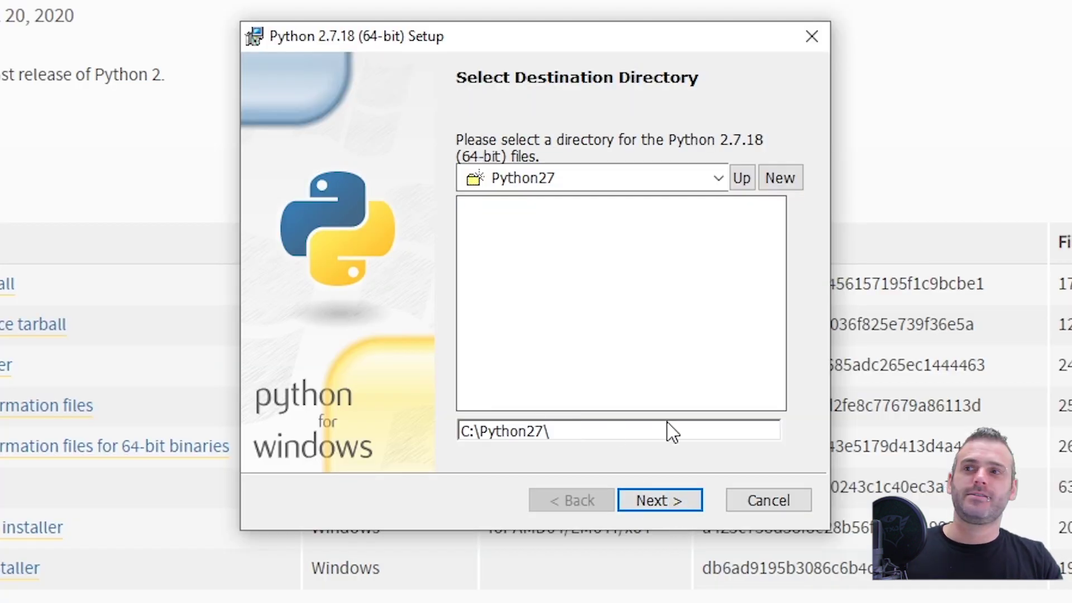
left_click_drag(587, 431, 449, 431)
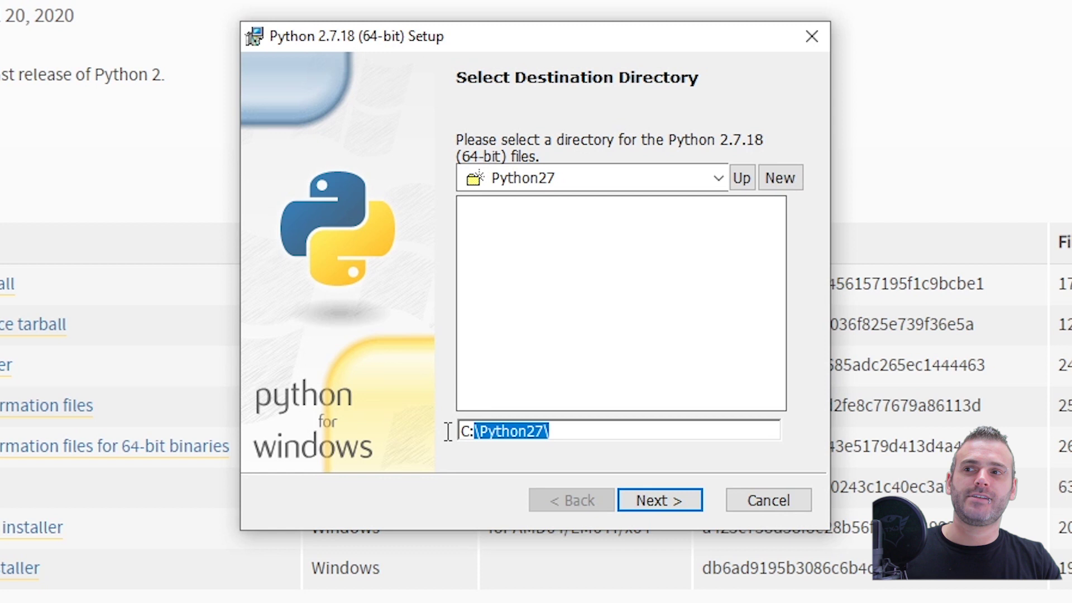
left_click(634, 431)
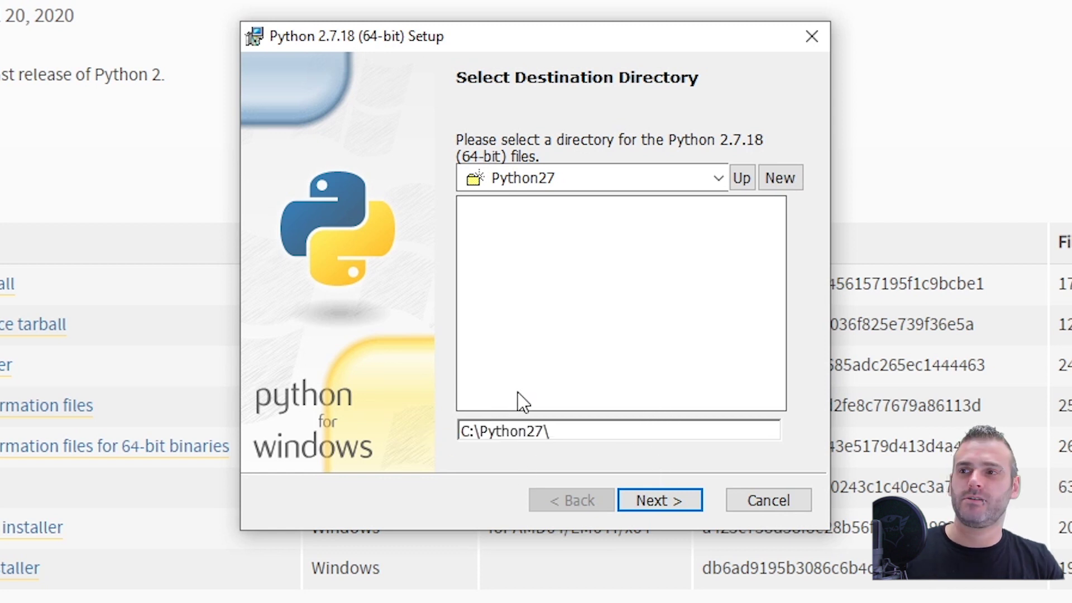
left_click(660, 501)
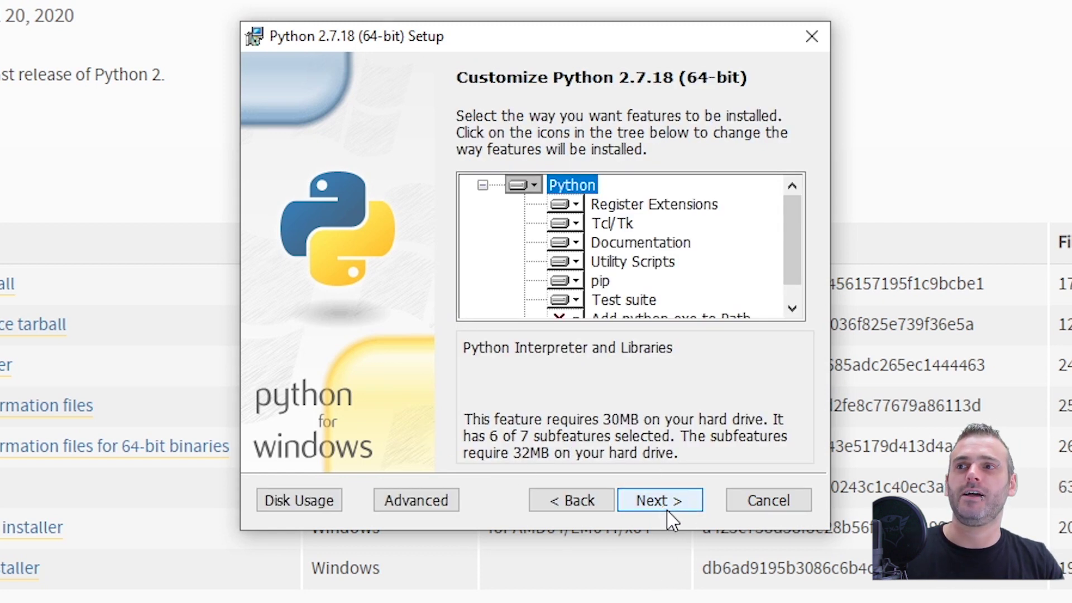
Set the Add python.exe to Path feature of the Python setup to be installed on the local hard drive
scroll(579, 315, "down", 1)
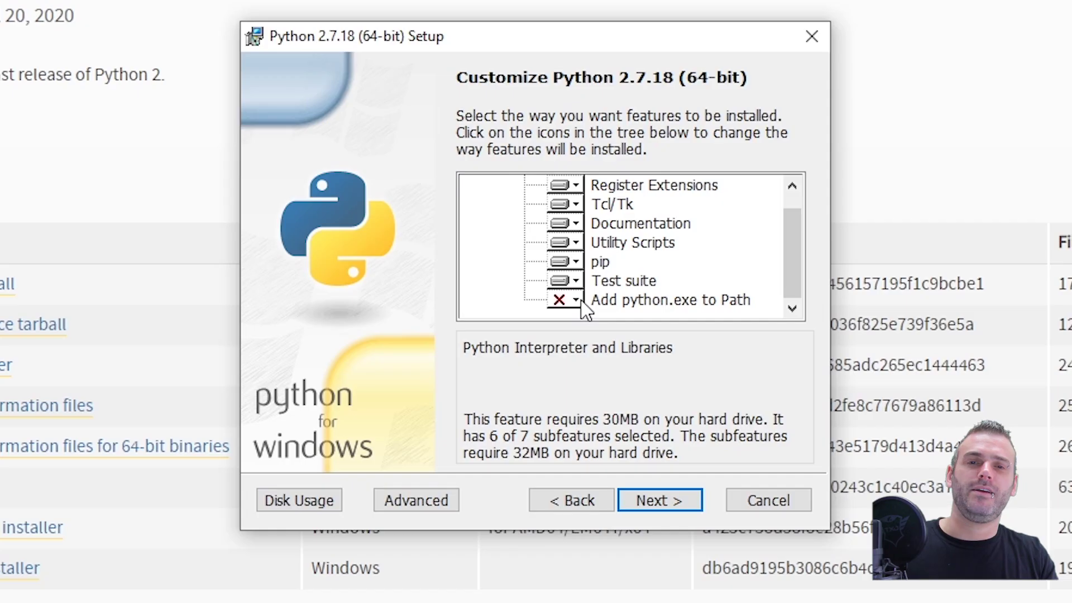
left_click(579, 301)
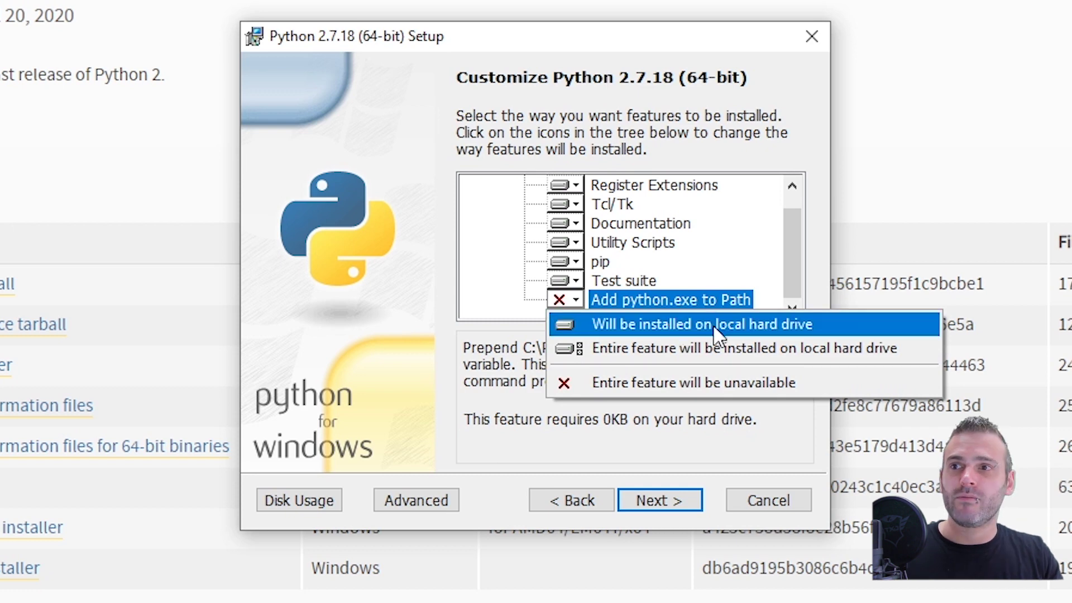
left_click(755, 326)
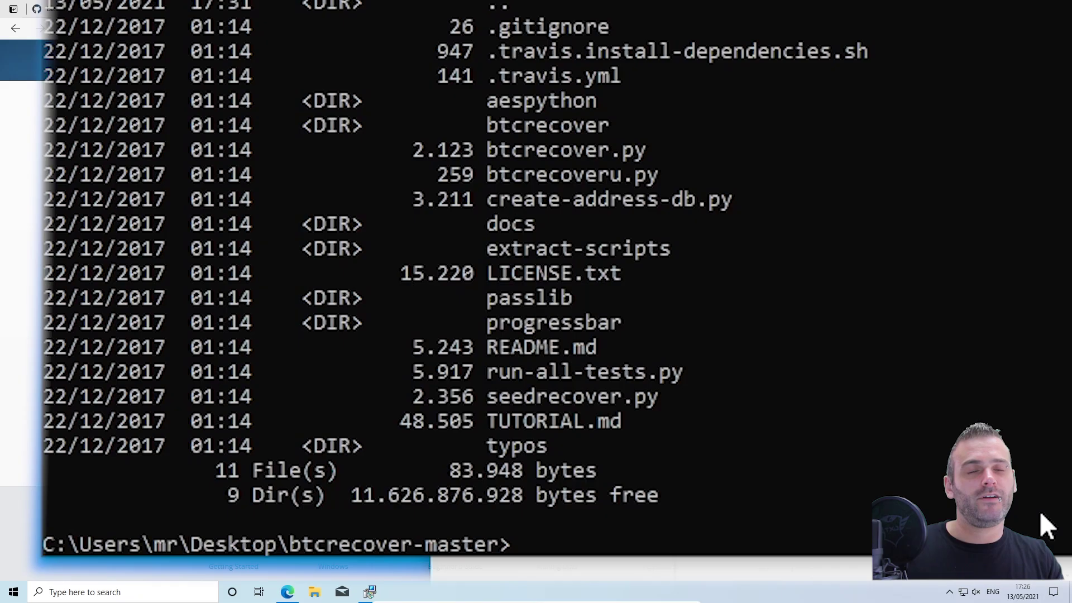
type("python")
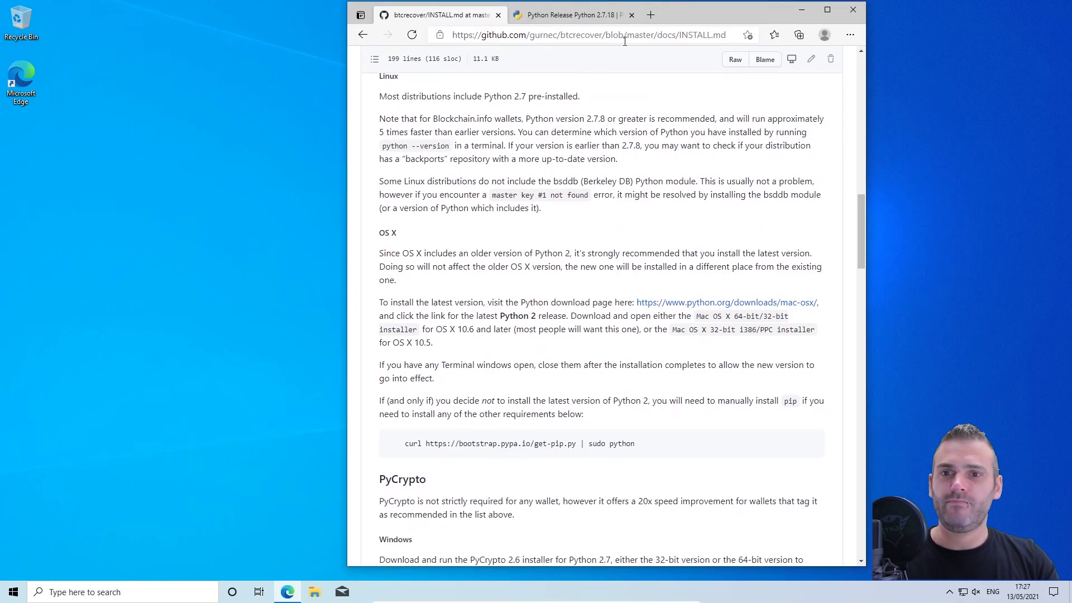
left_click(316, 593)
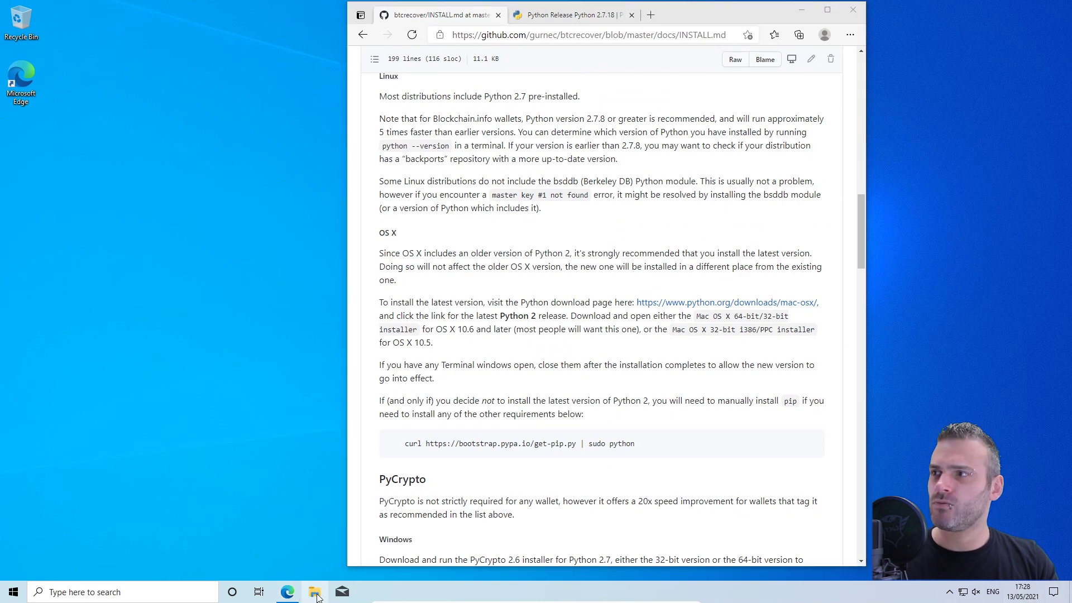
Open Command Prompt, change to the C:\Python27 directory and list its contents
key("super")
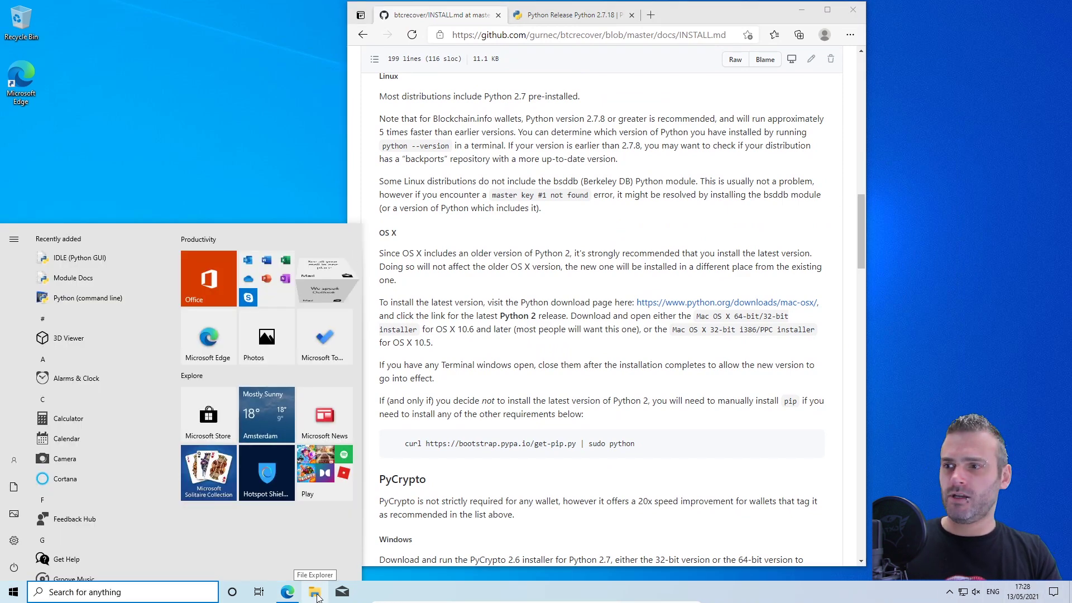
key("super")
key("super")
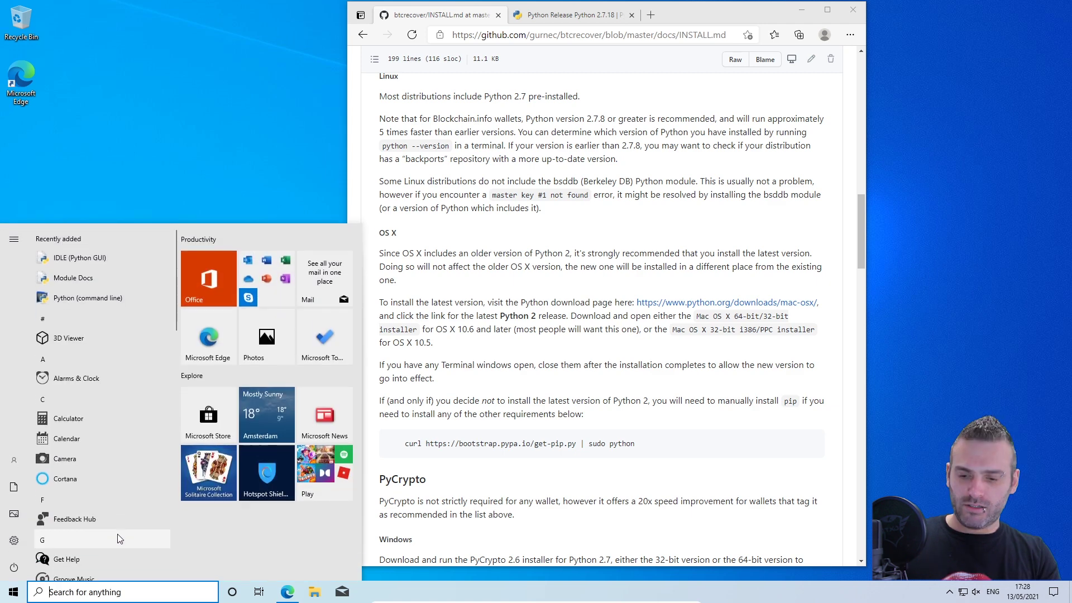
type("cmd")
key("Return")
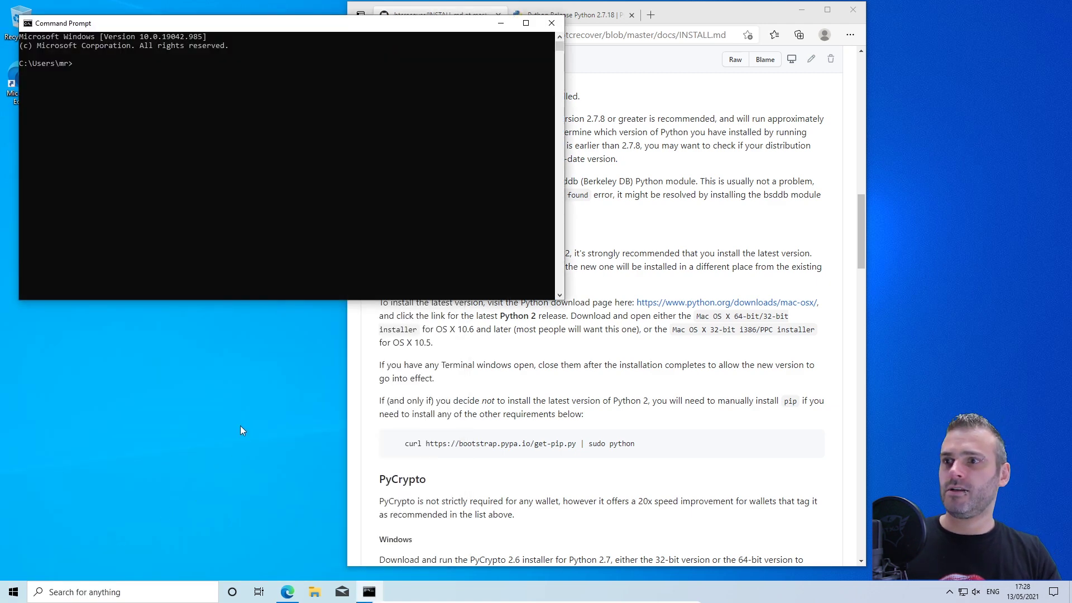
type("cd C:\\Python27")
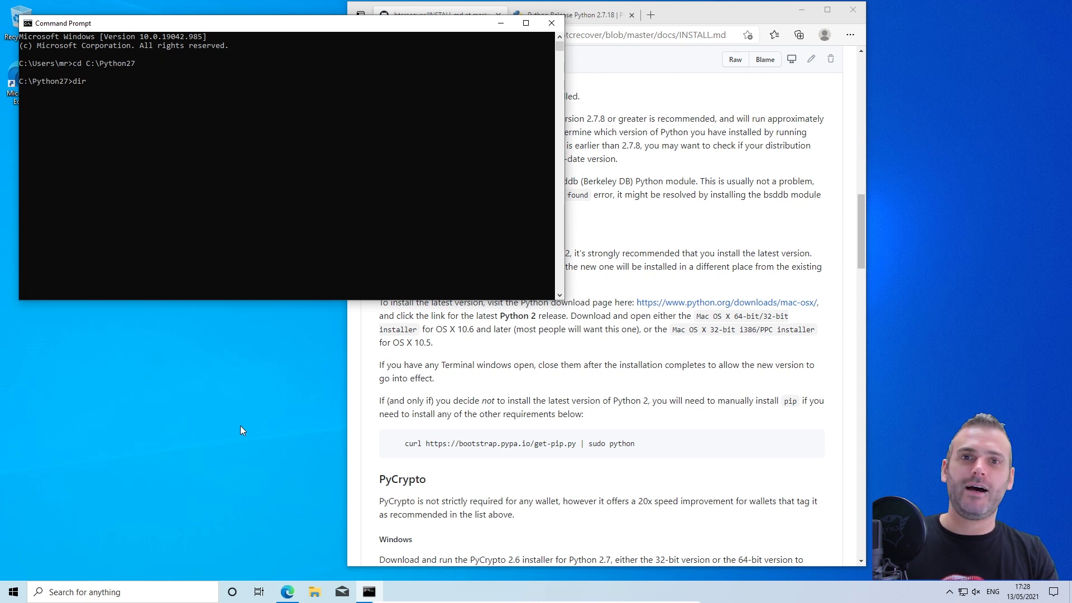
key("Return")
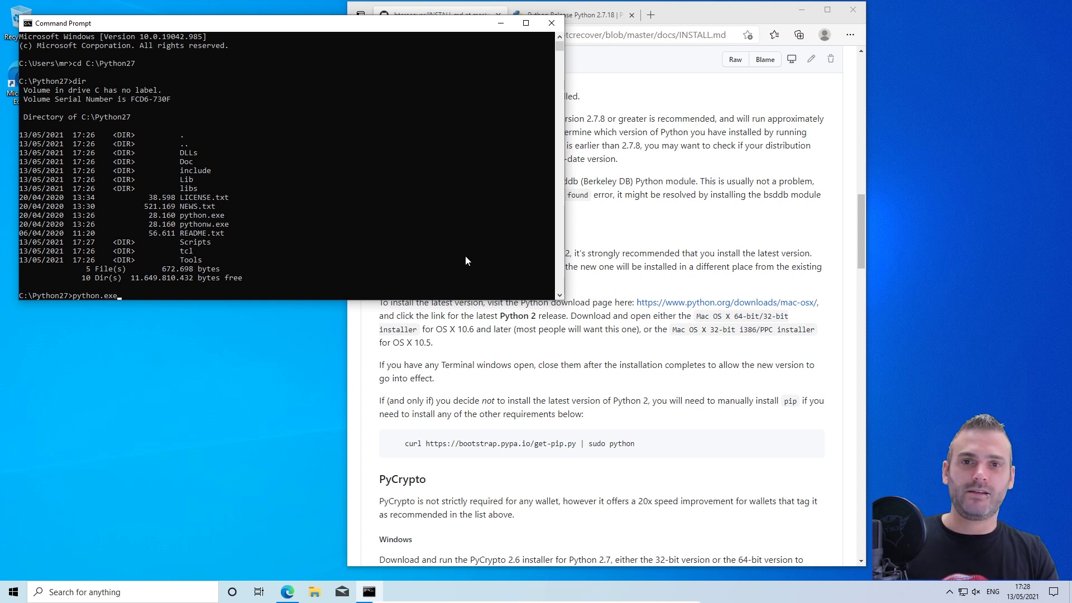
Run python.exe from the C:\Python27 directory to check the installation and exit the interpreter
type("python.exe")
key("Return")
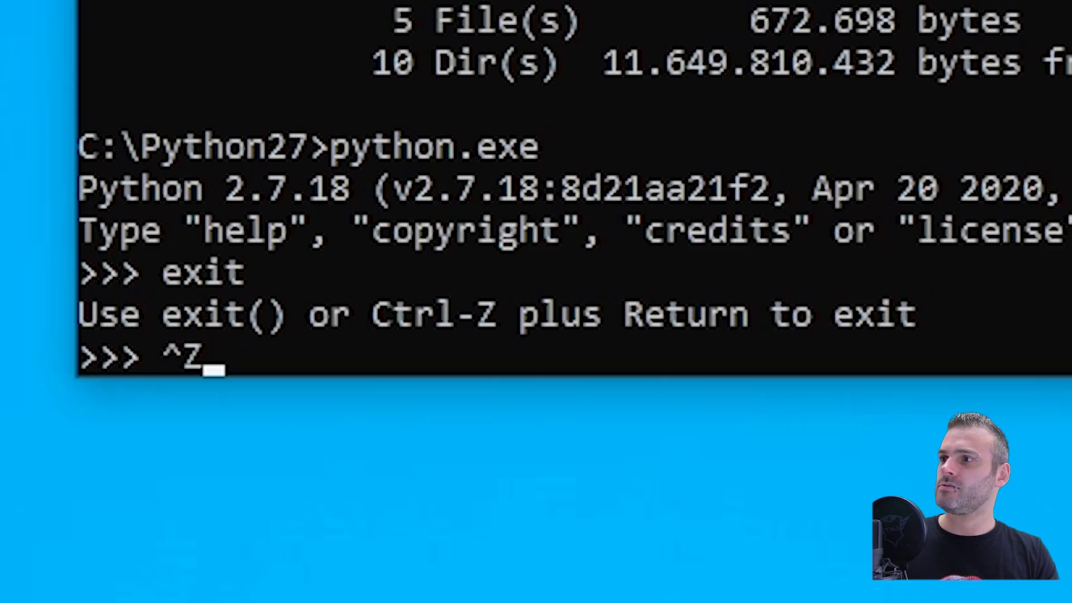
key("Return")
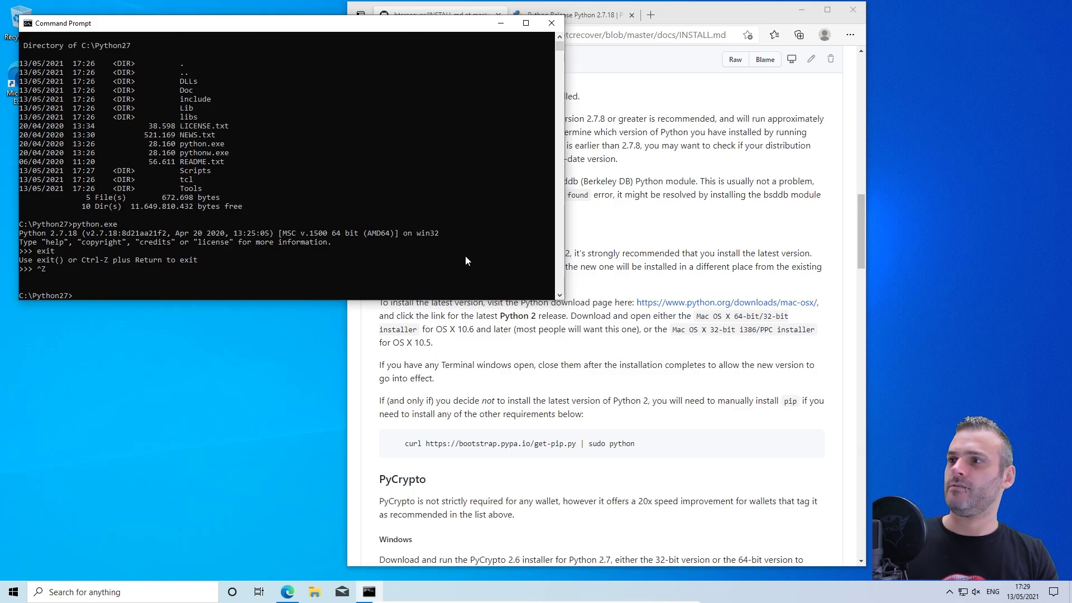
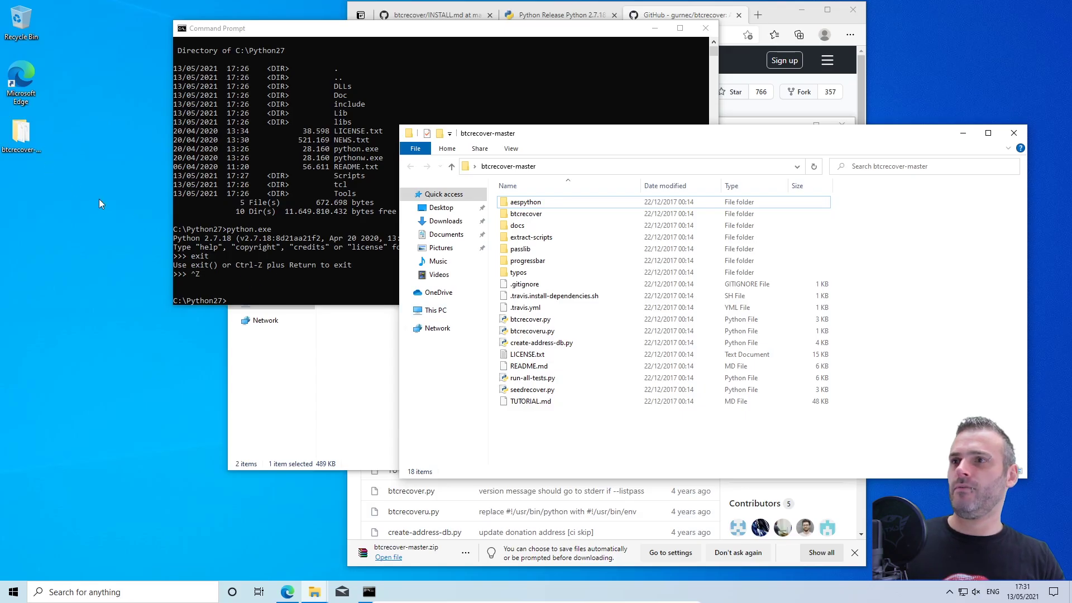
Change the Command Prompt directory to the desktop's btcrecover-master folder, using its path from File Explorer, and list its files
left_click(652, 167)
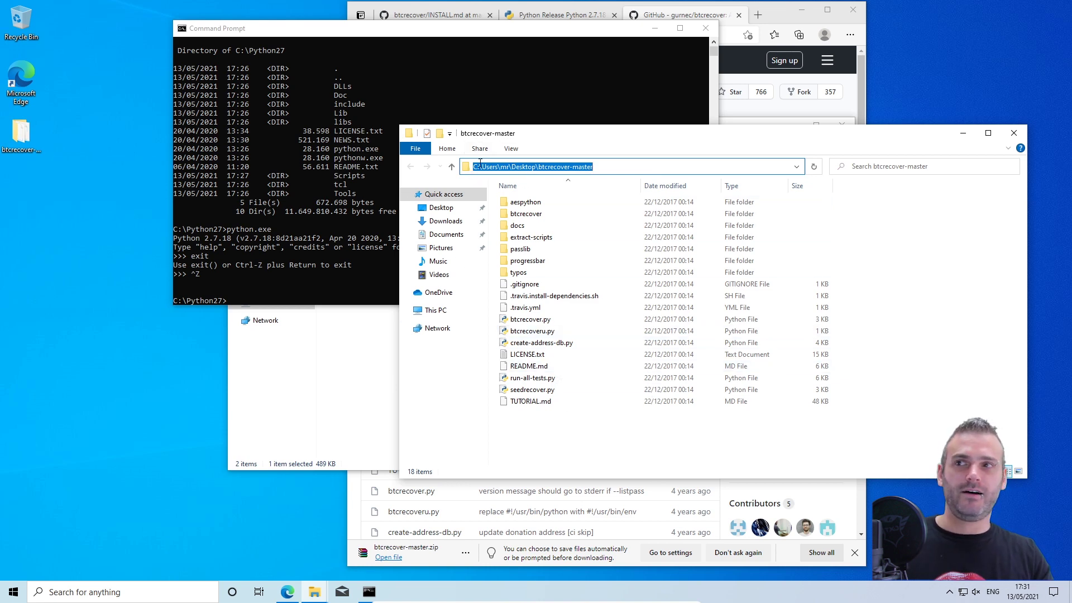
left_click(650, 414)
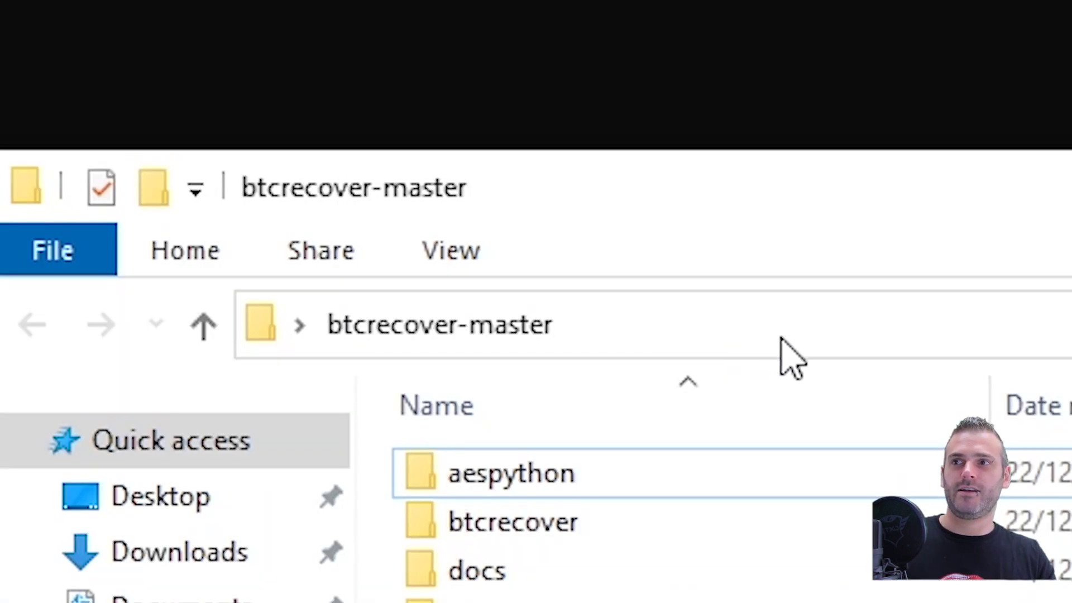
left_click(590, 169)
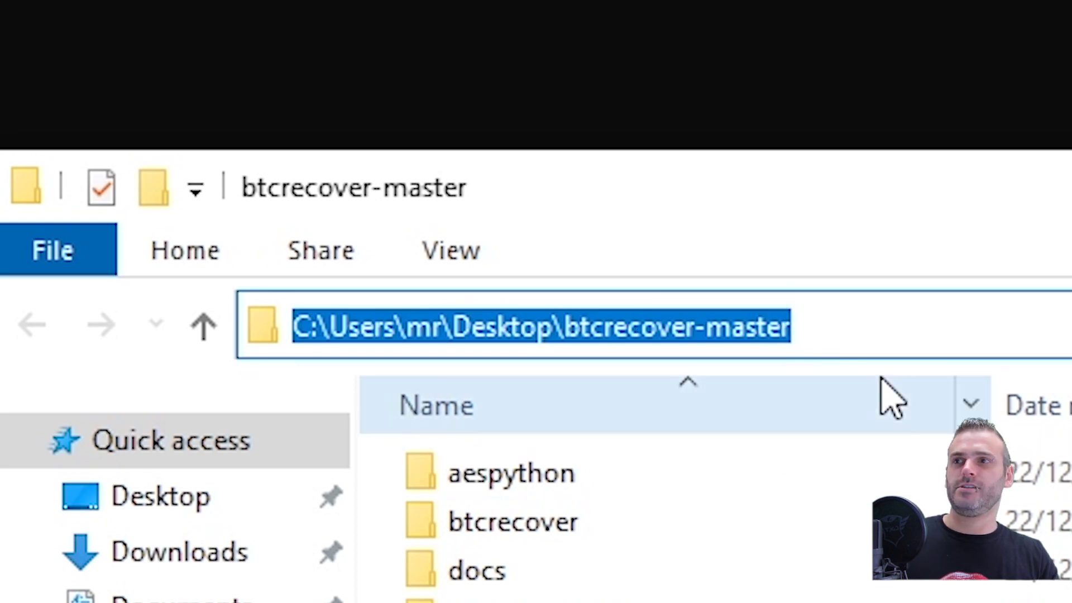
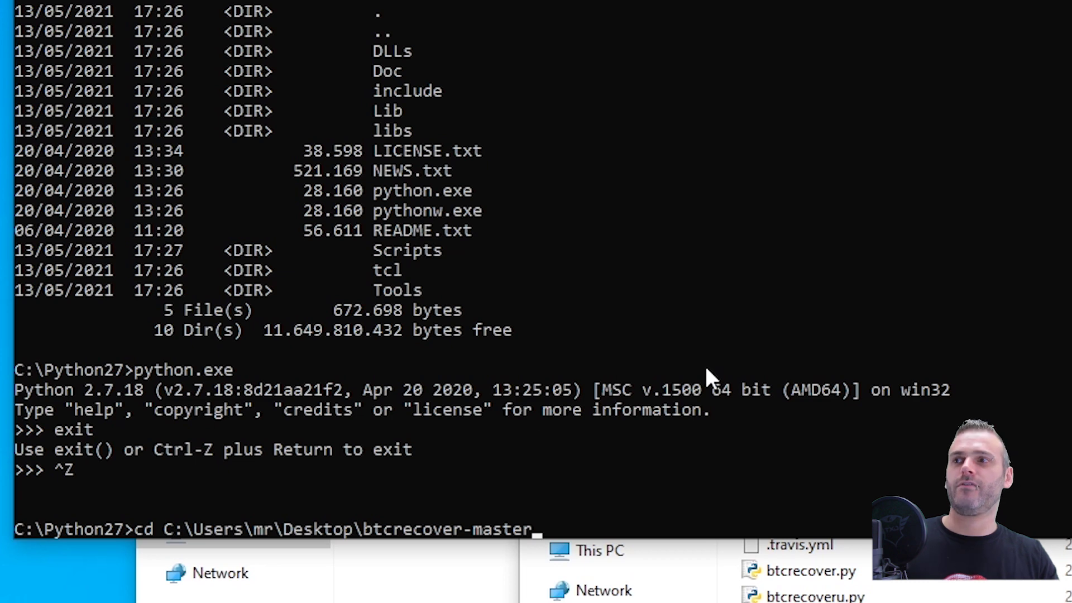
key("Return")
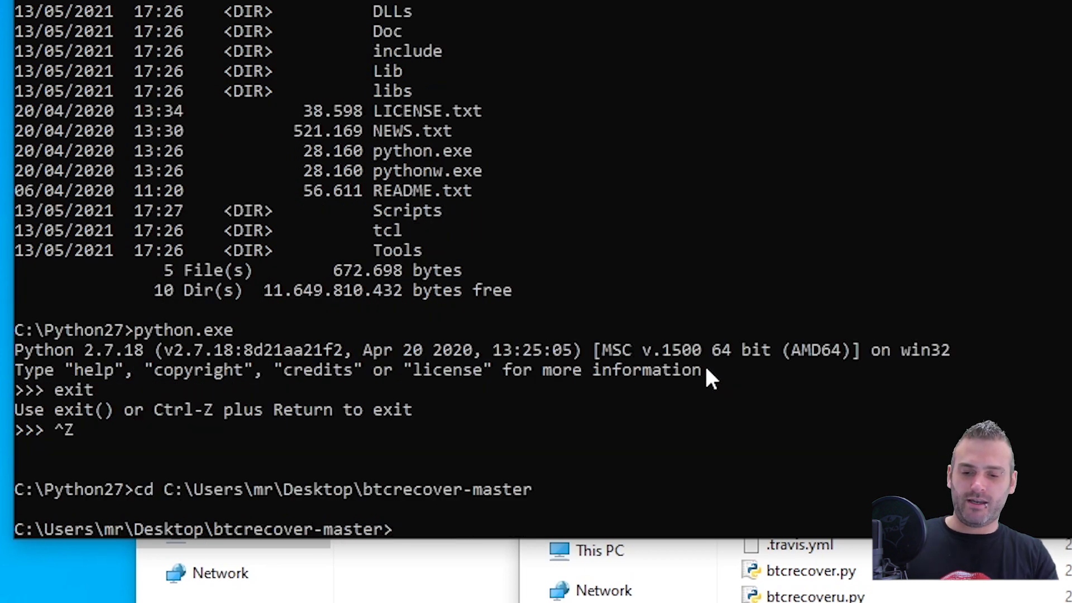
type("dir")
key("Return")
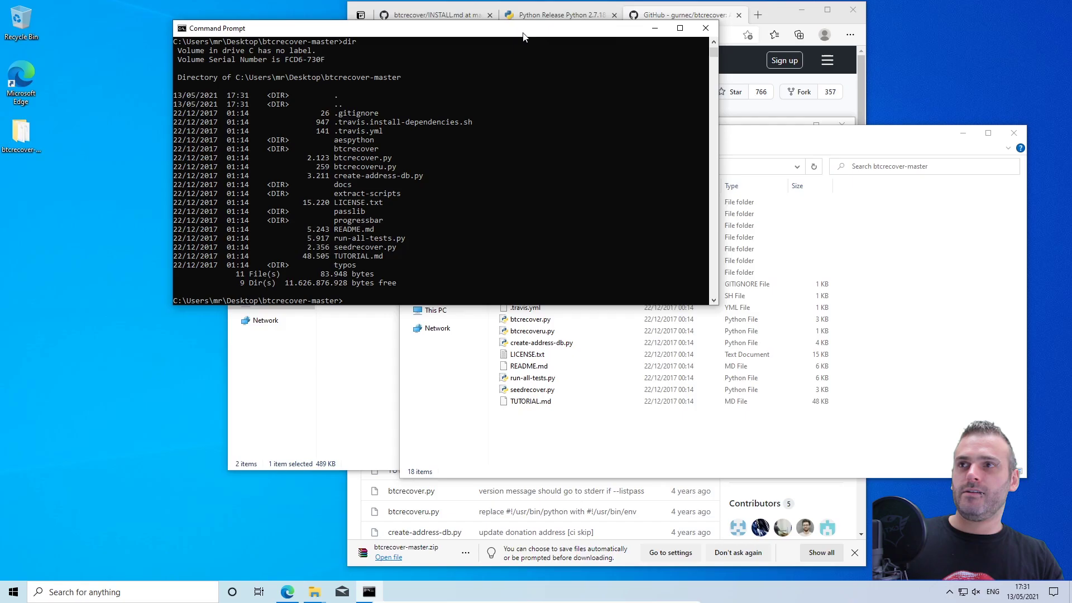
Move the Command Prompt and btcrecover-master windows apart, and run btcrecover.py with Python to look through its command-line options
left_click_drag(524, 36, 438, 78)
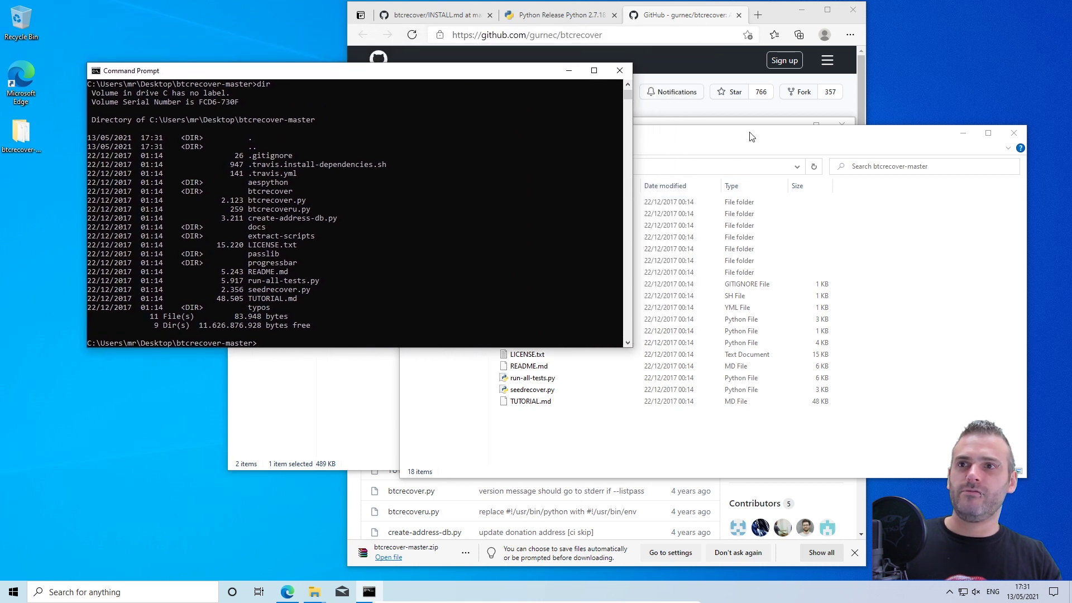
left_click_drag(751, 137, 821, 112)
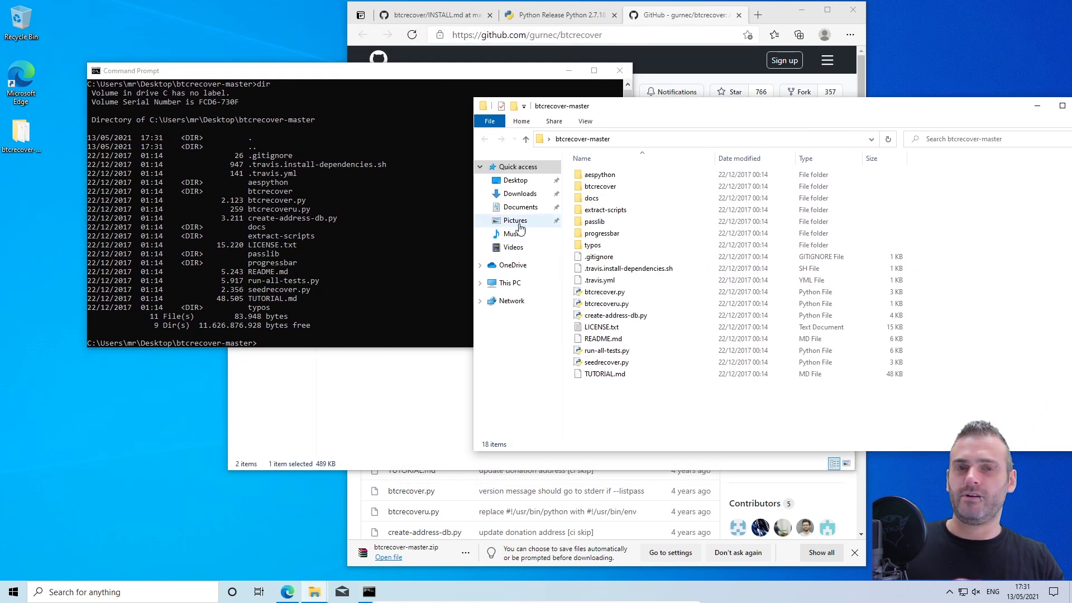
left_click(384, 310)
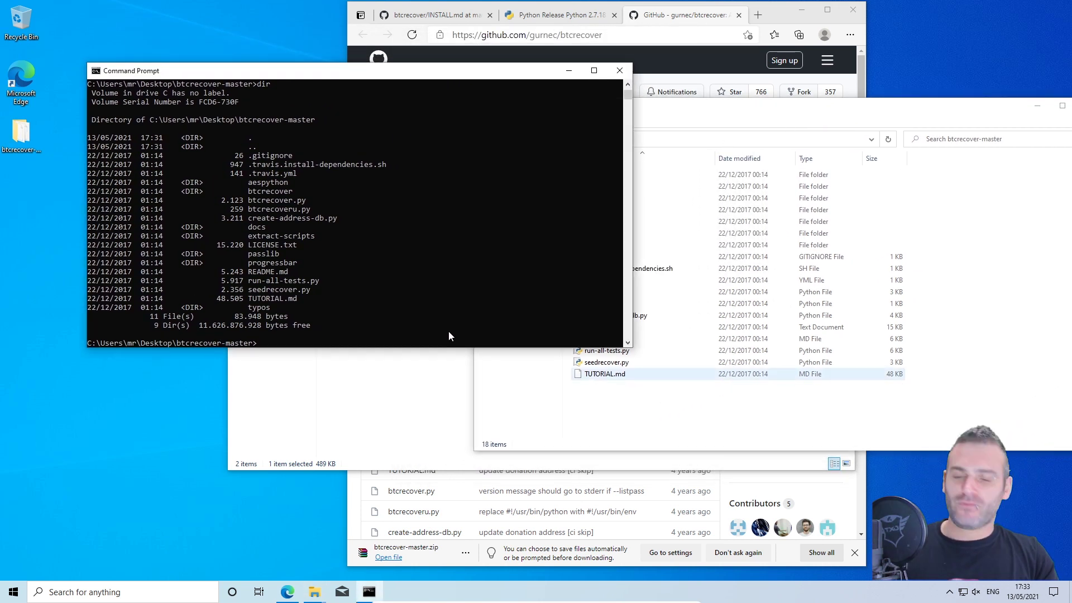
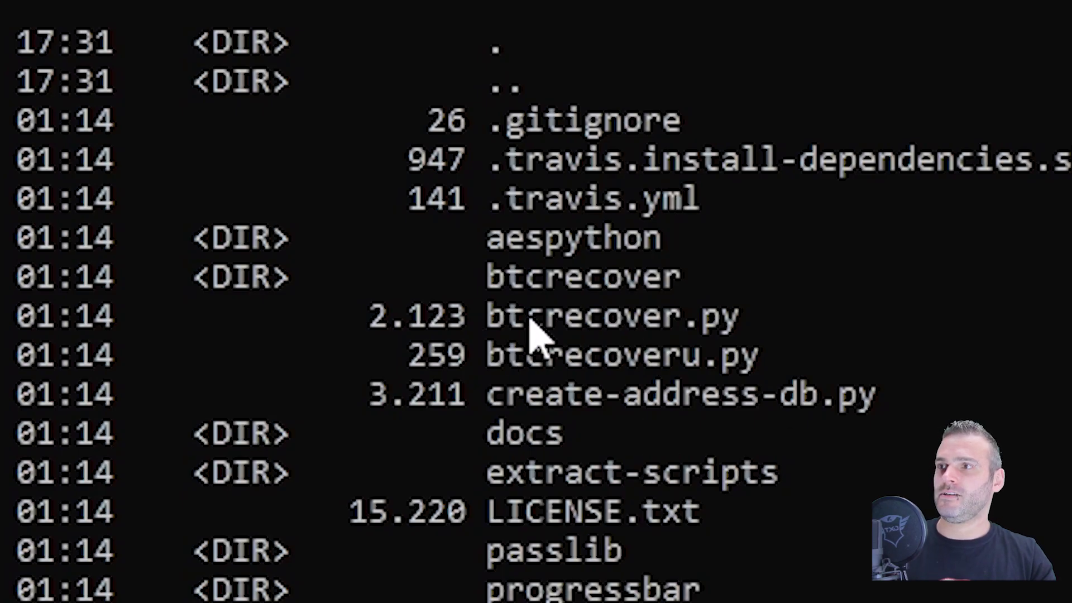
type("python btc")
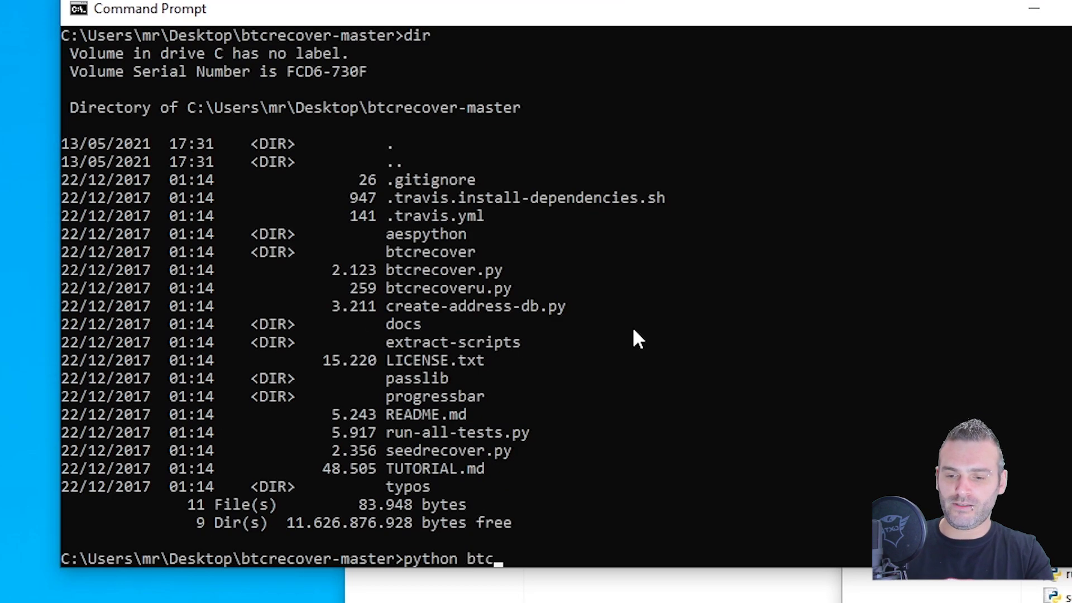
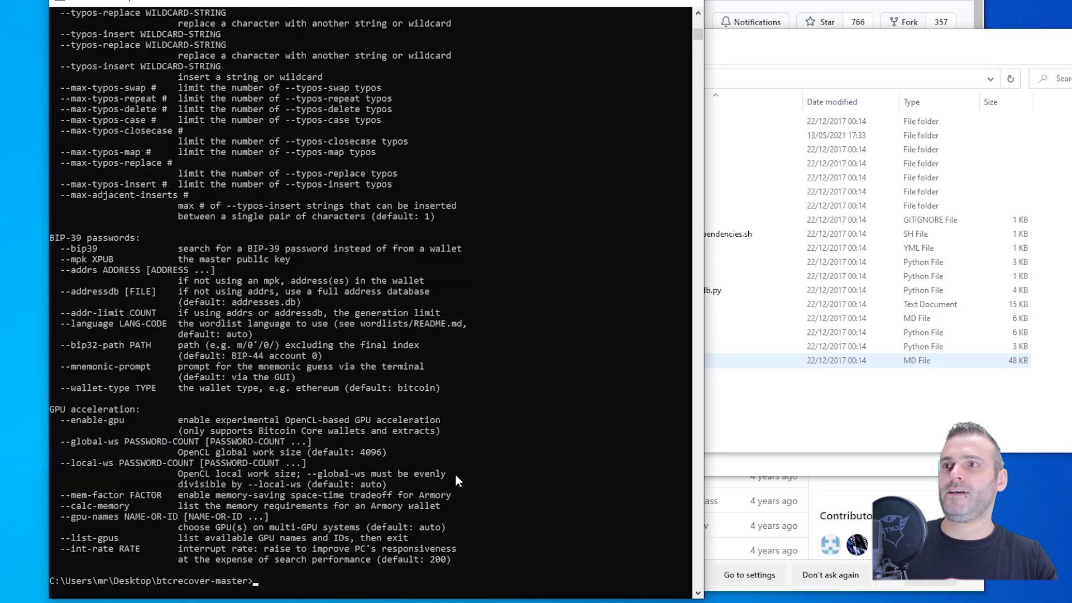
scroll(457, 479, "up", 20)
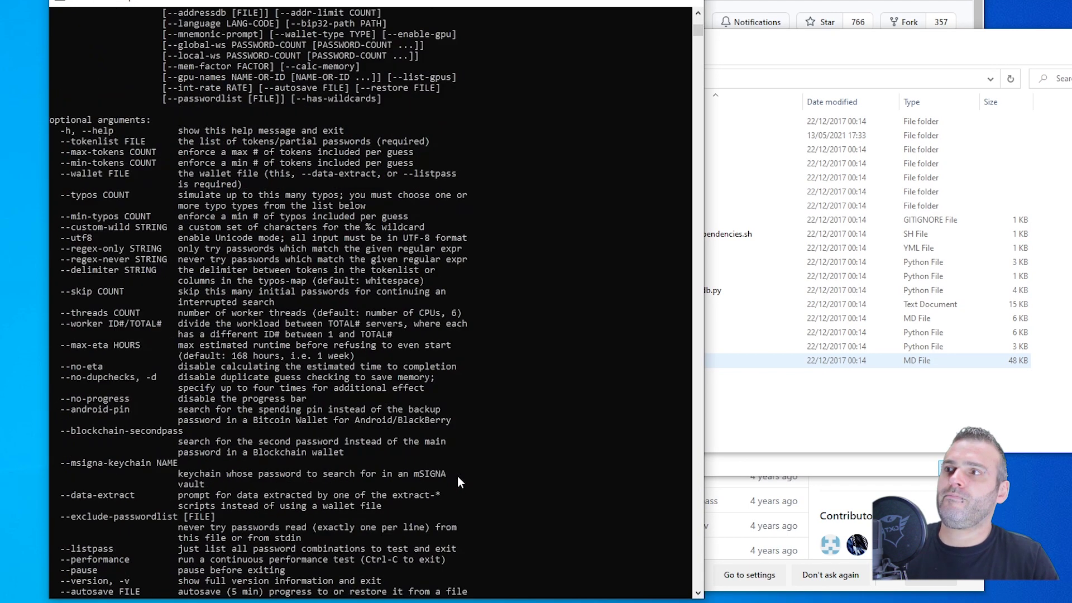
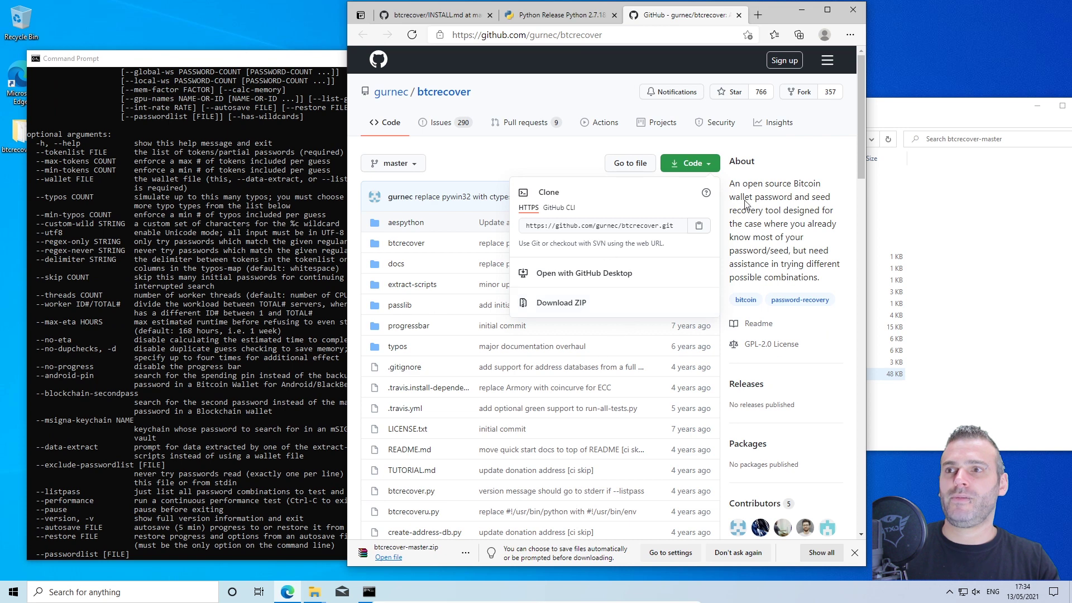
Return to the INSTALL.md page in Edge and review the Windows instructions for Python 2.7
left_click(435, 16)
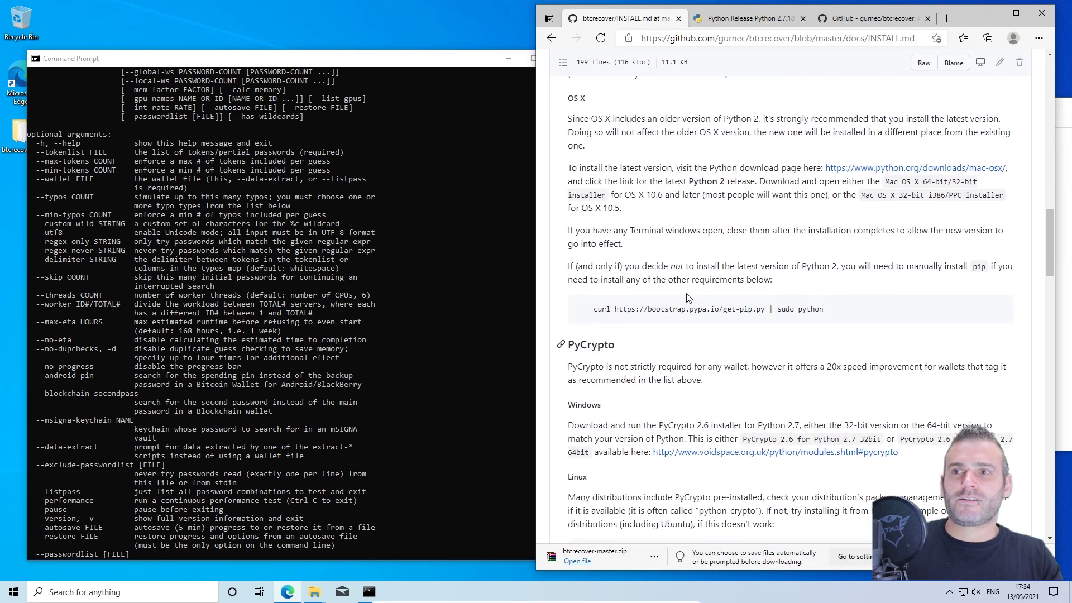
scroll(689, 300, "up", 8)
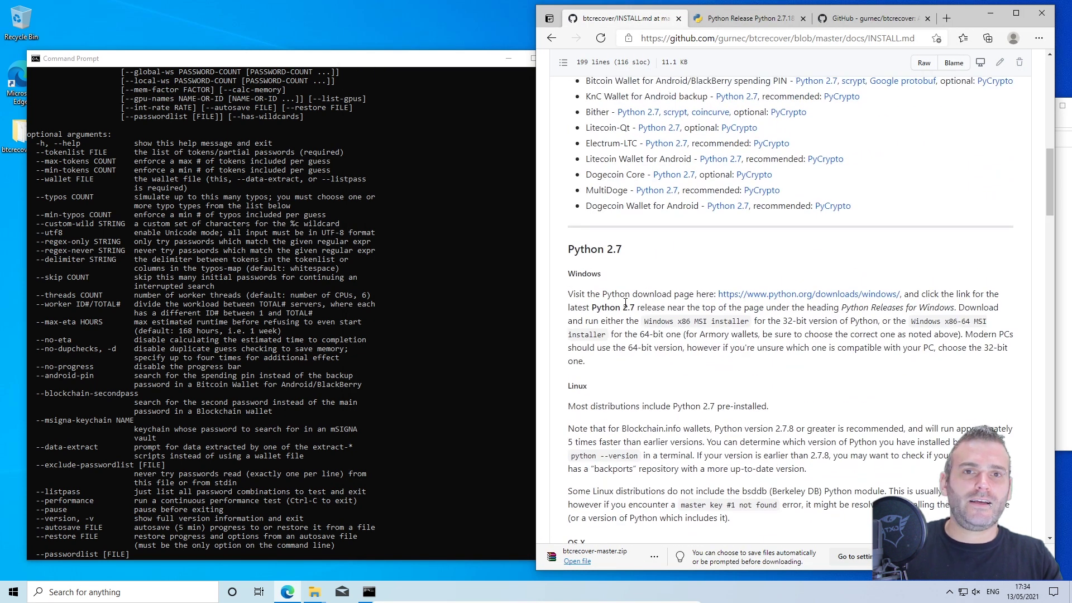
left_click_drag(573, 294, 944, 347)
Download PyCrypto 2.6 for Python 2.7 64bit via the INSTALL.md link and advance its setup wizard to the Python installation selection
scroll(609, 349, "down", 9)
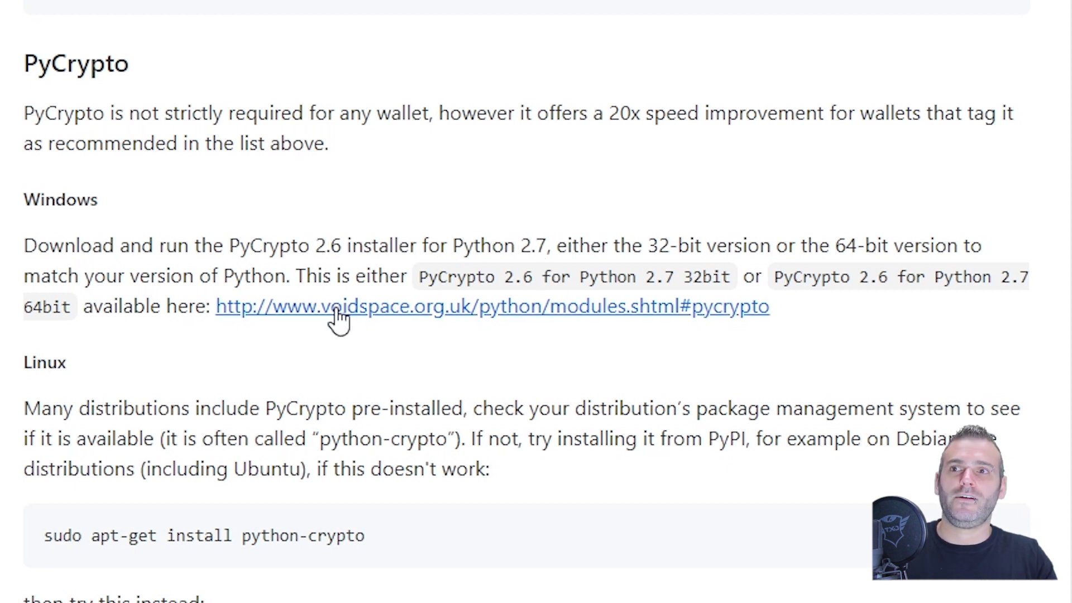
right_click(368, 323)
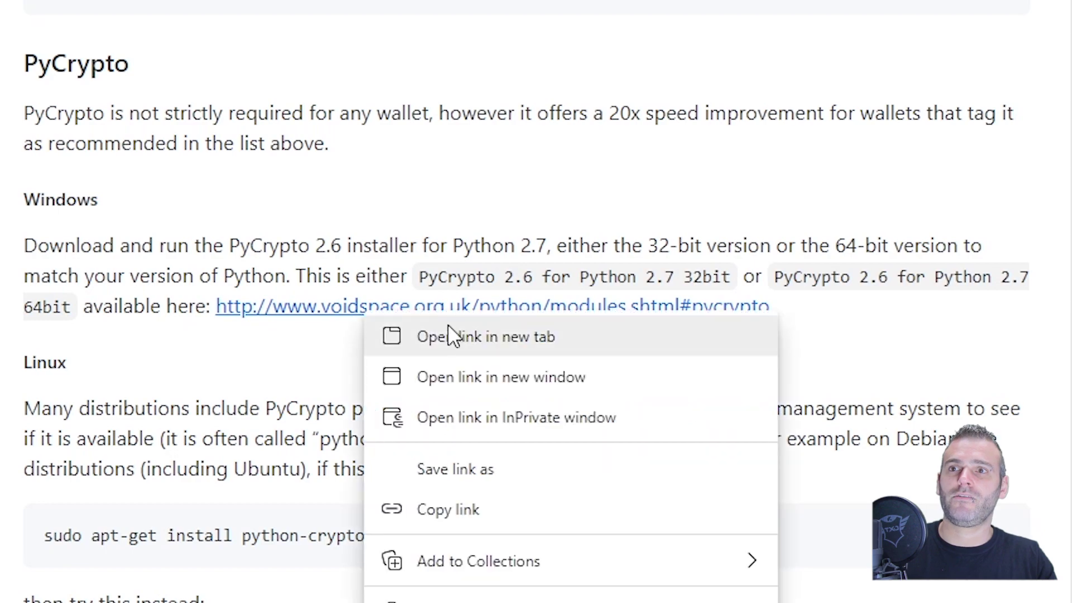
left_click(450, 337)
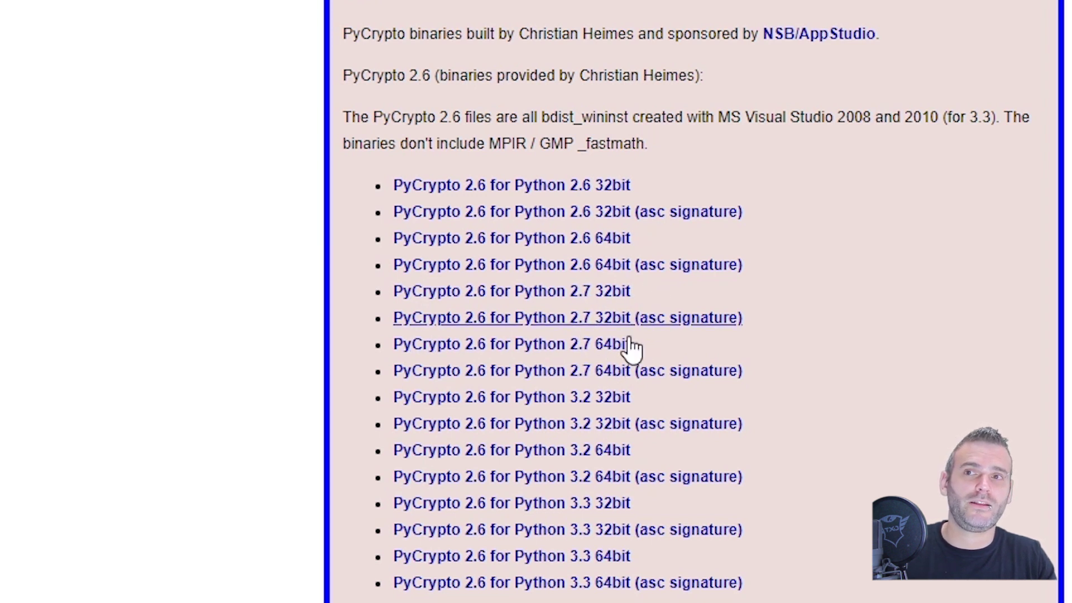
left_click(607, 352)
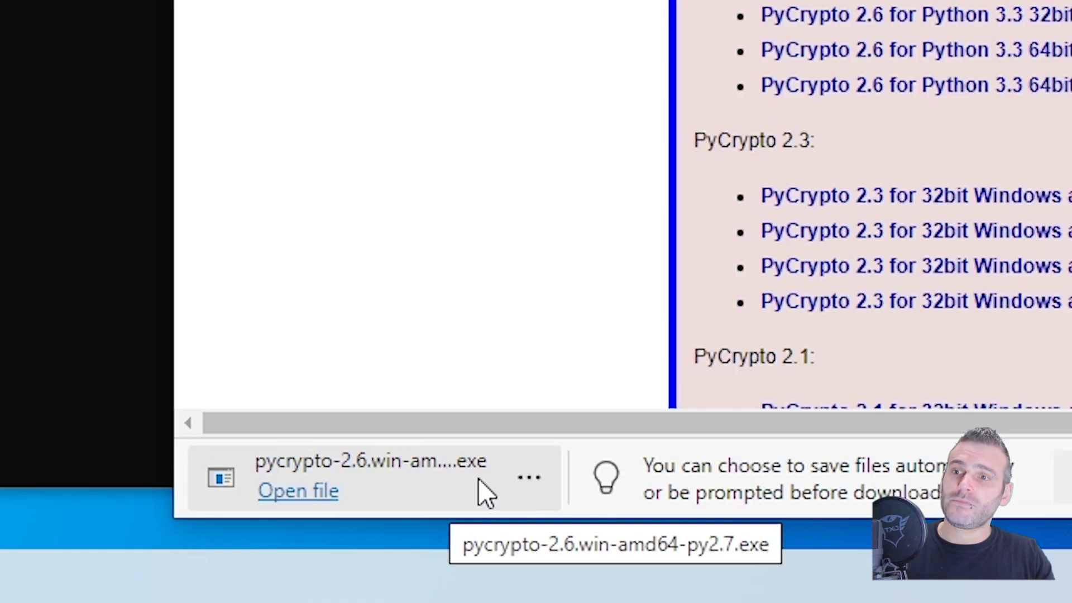
left_click(479, 479)
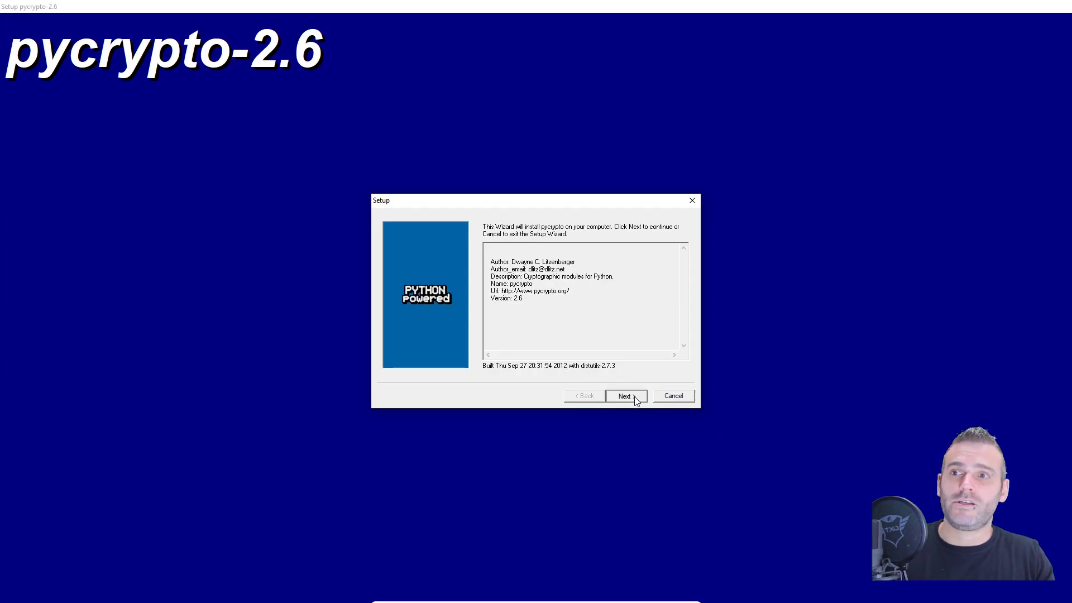
left_click(634, 398)
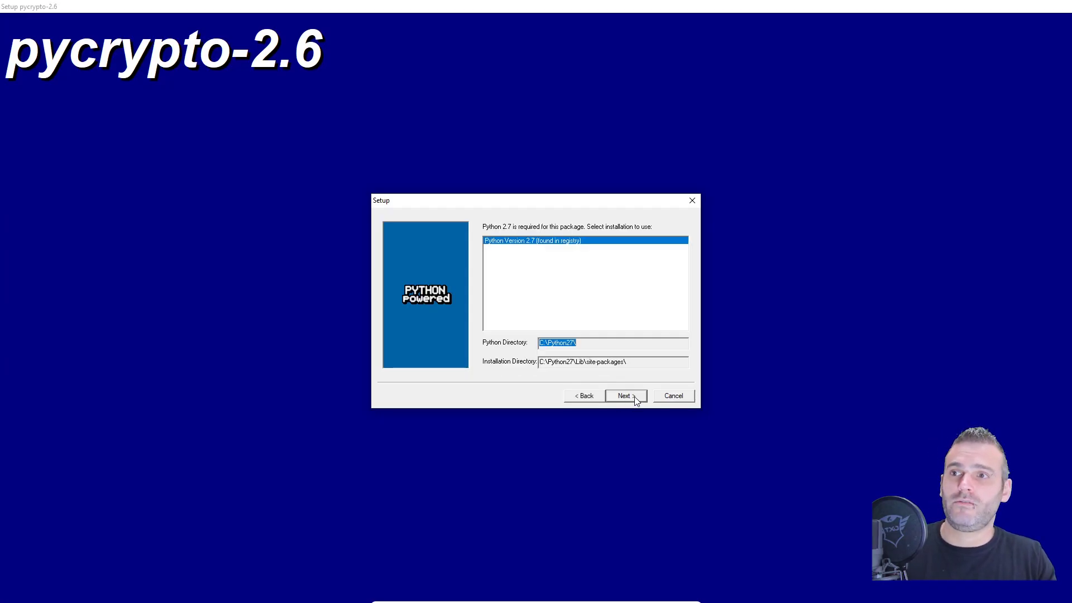
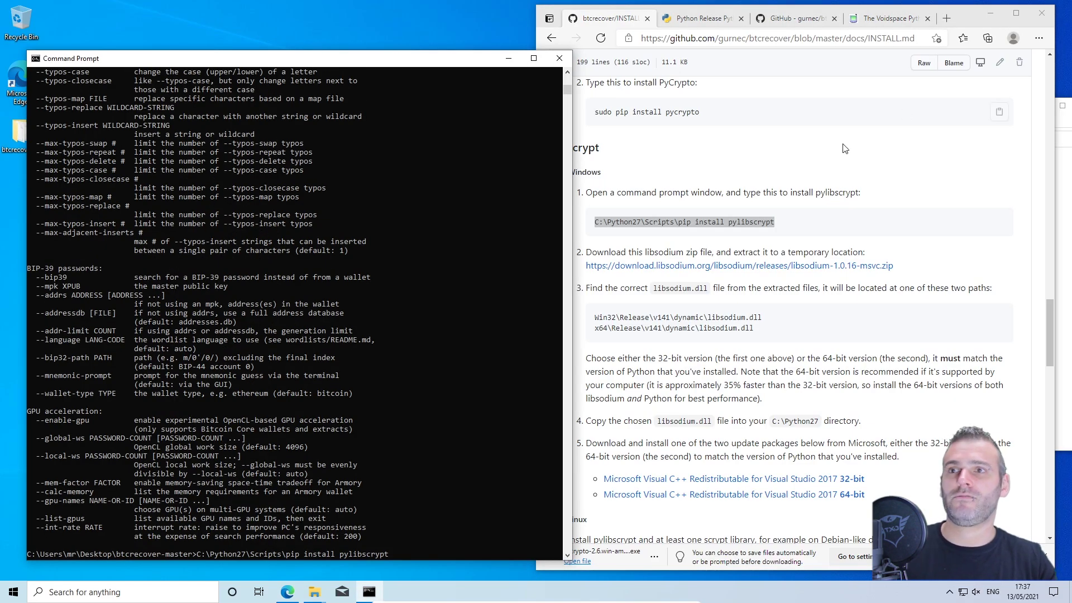
Copy the pylibscrypt install command from the scrypt Windows instructions and run C:\Python27\Scripts\pip install pylibscrypt in Command Prompt
right_click(701, 222)
left_click(756, 233)
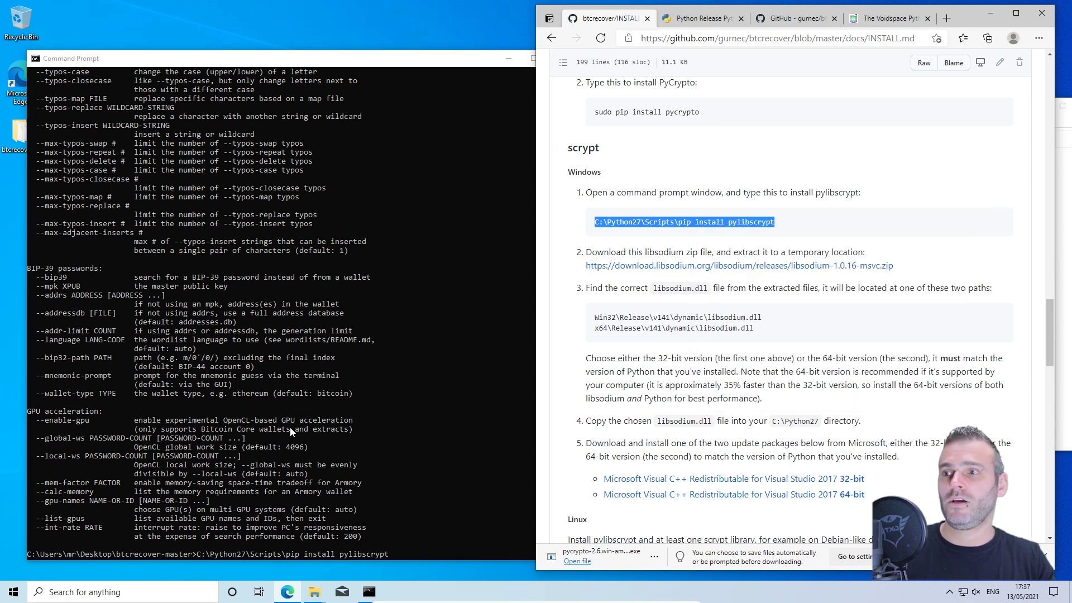
left_click(424, 421)
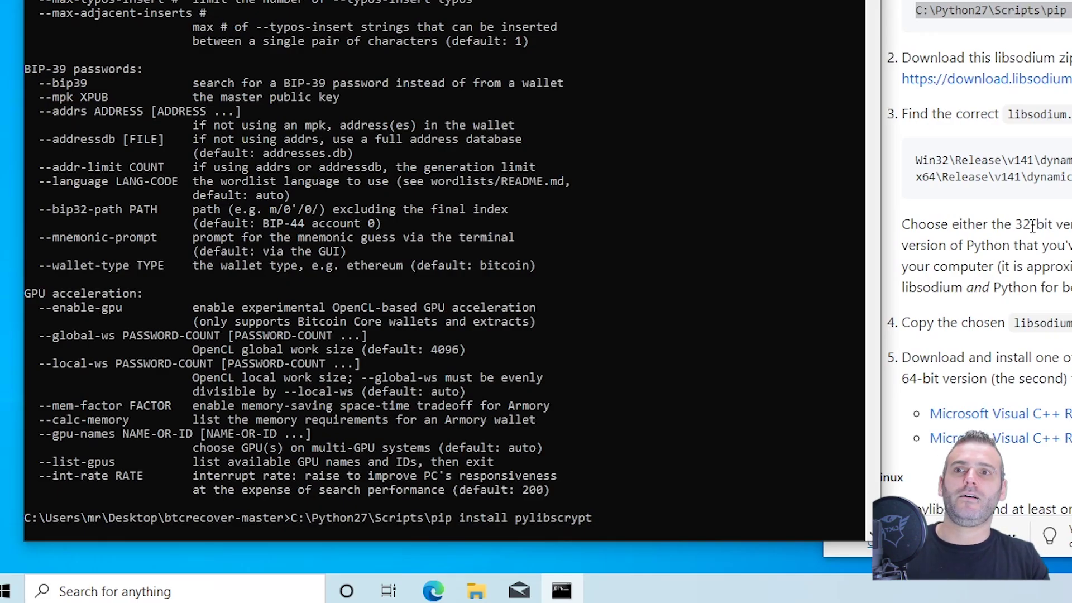
key("Return")
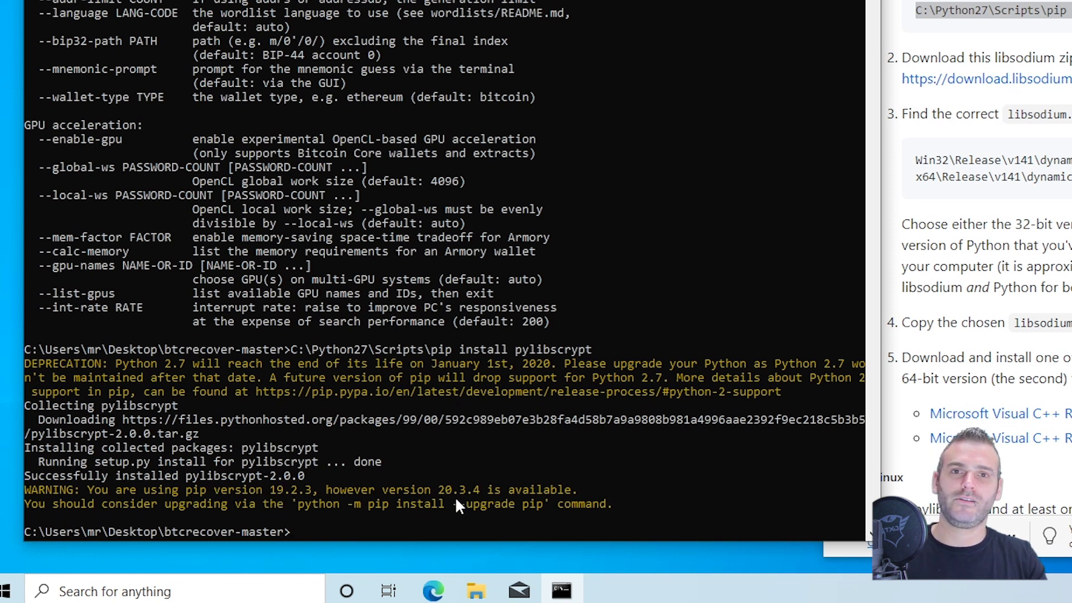
Upgrade pip by copying the suggested command from the Command Prompt output and running python -m pip install --upgrade pip
left_click_drag(39, 491, 573, 491)
left_click(429, 500)
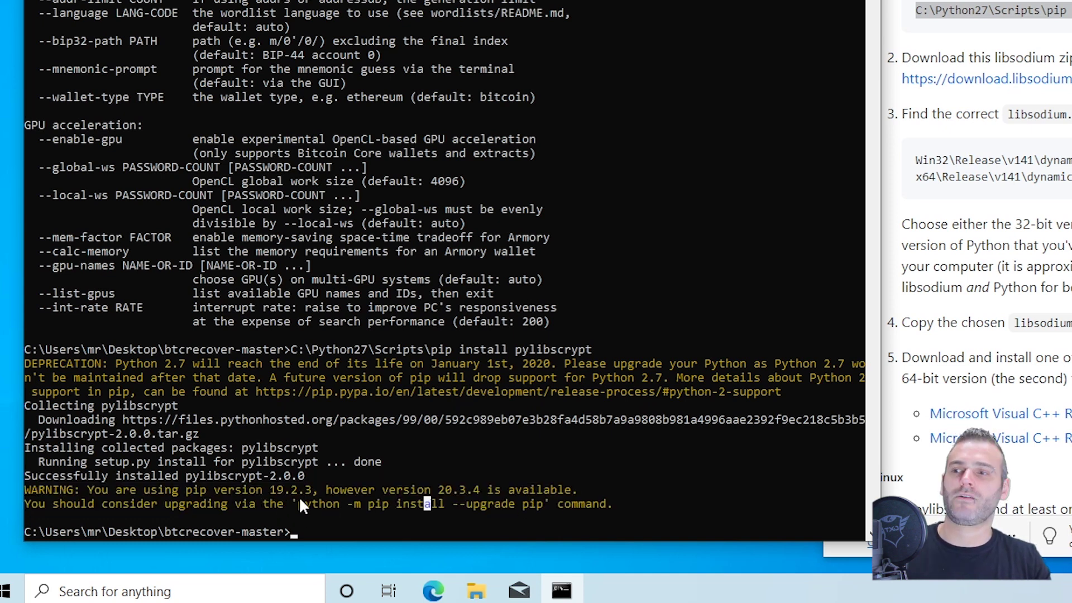
left_click_drag(299, 505, 403, 507)
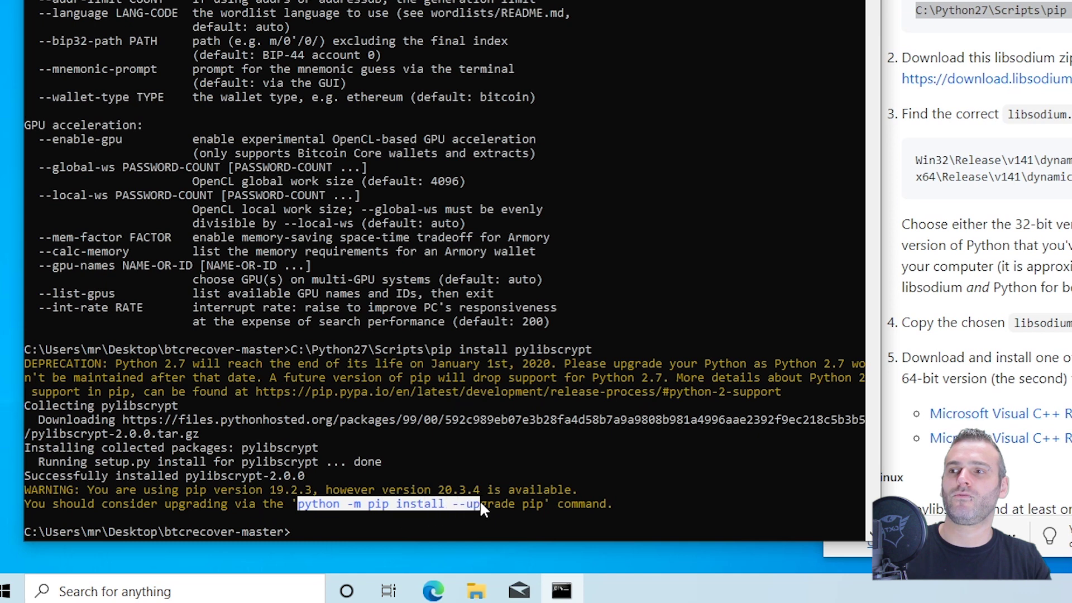
left_click_drag(539, 505, 543, 504)
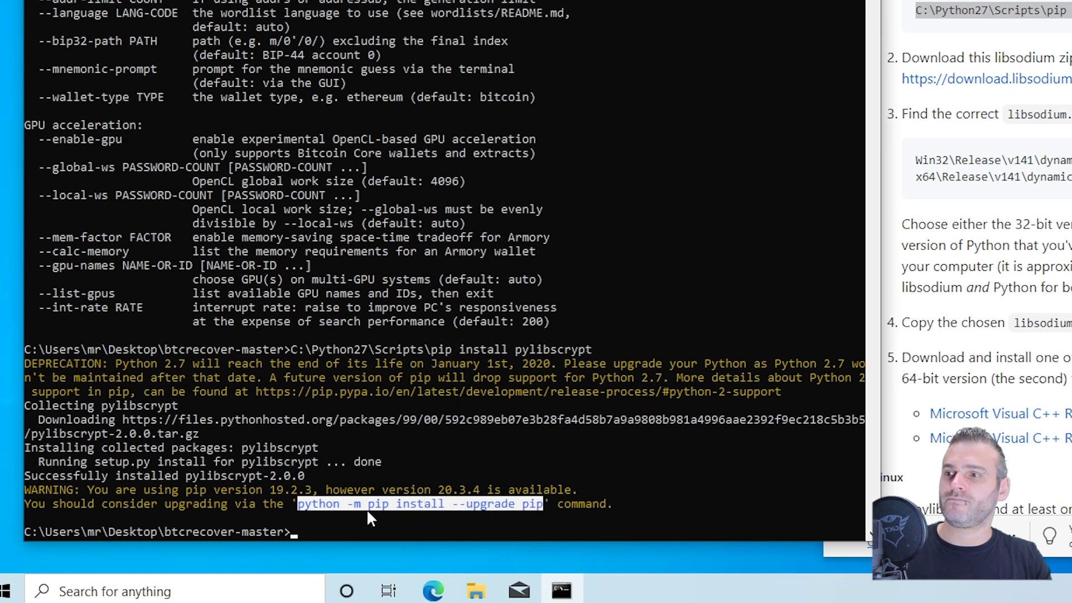
right_click(395, 502)
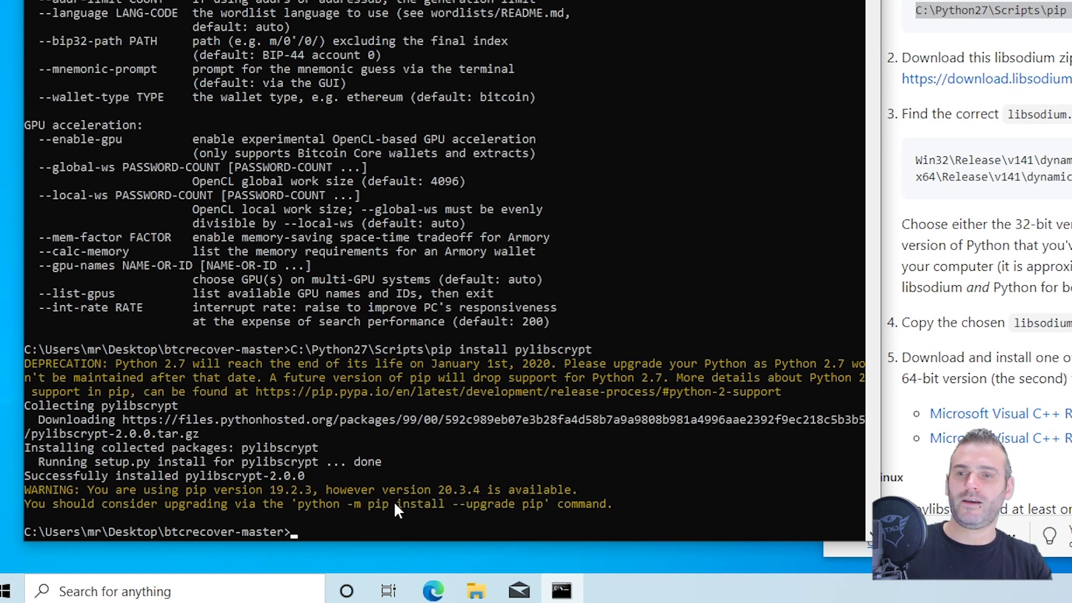
right_click(380, 531)
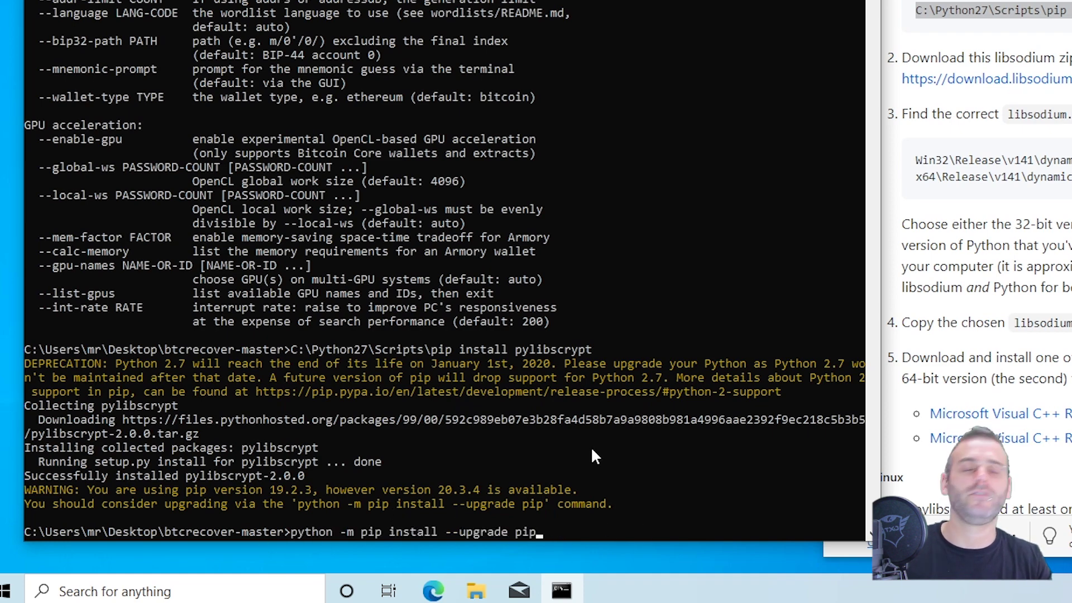
key("Return")
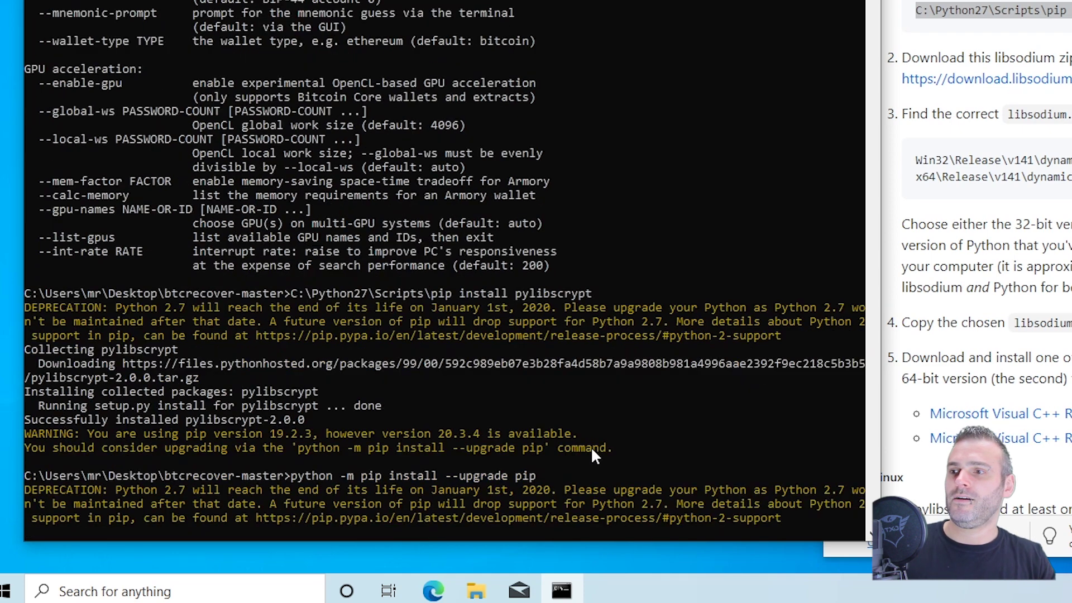
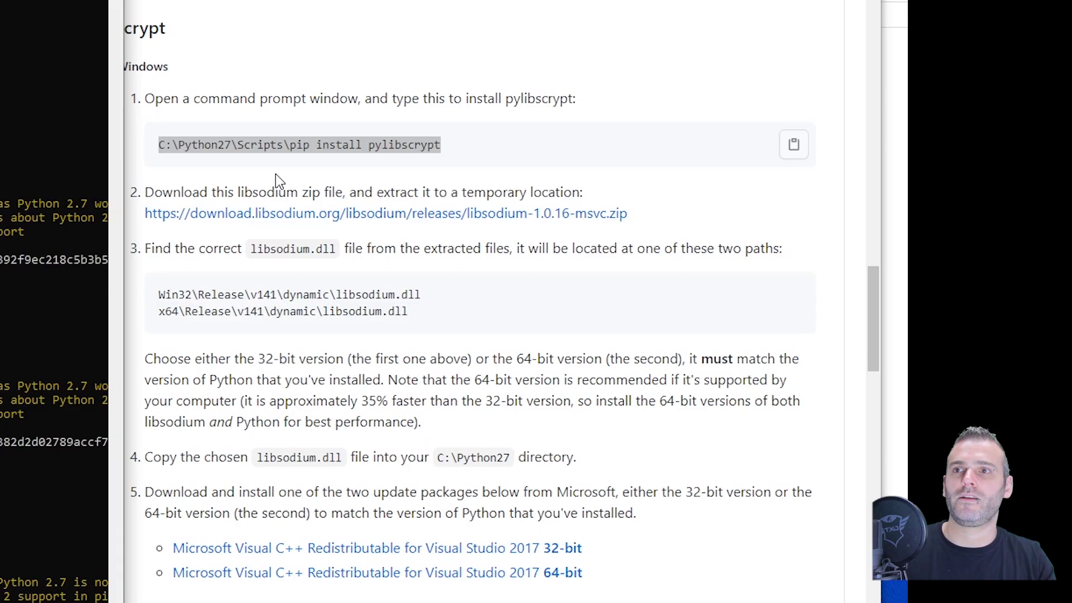
Try to download libsodium-1.0.16-msvc.zip from the link in the scrypt Windows instructions, and return to INSTALL.md
left_click(1033, 44)
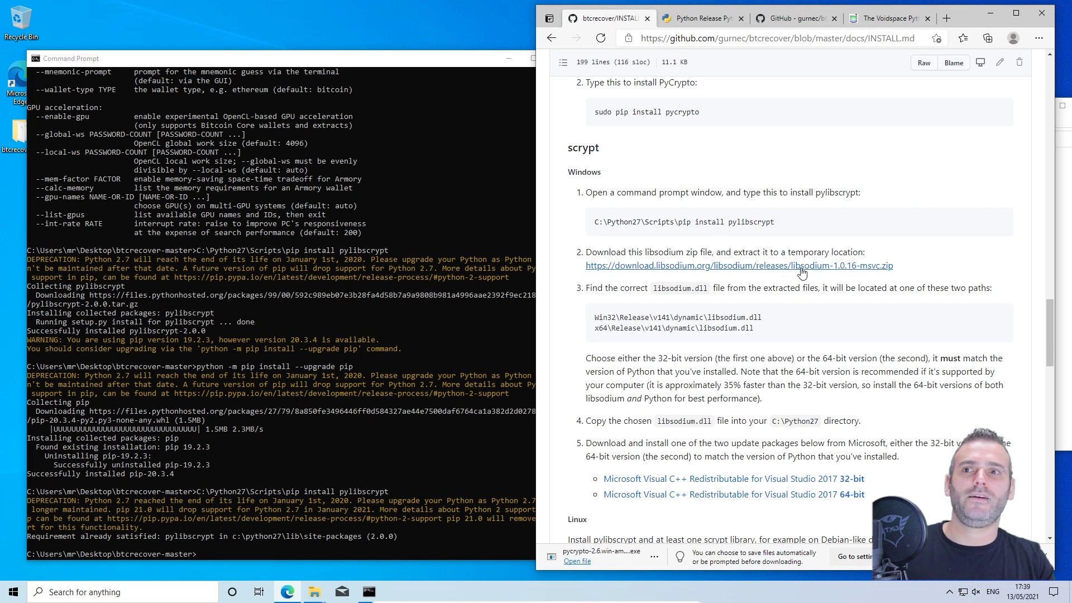
left_click(786, 267)
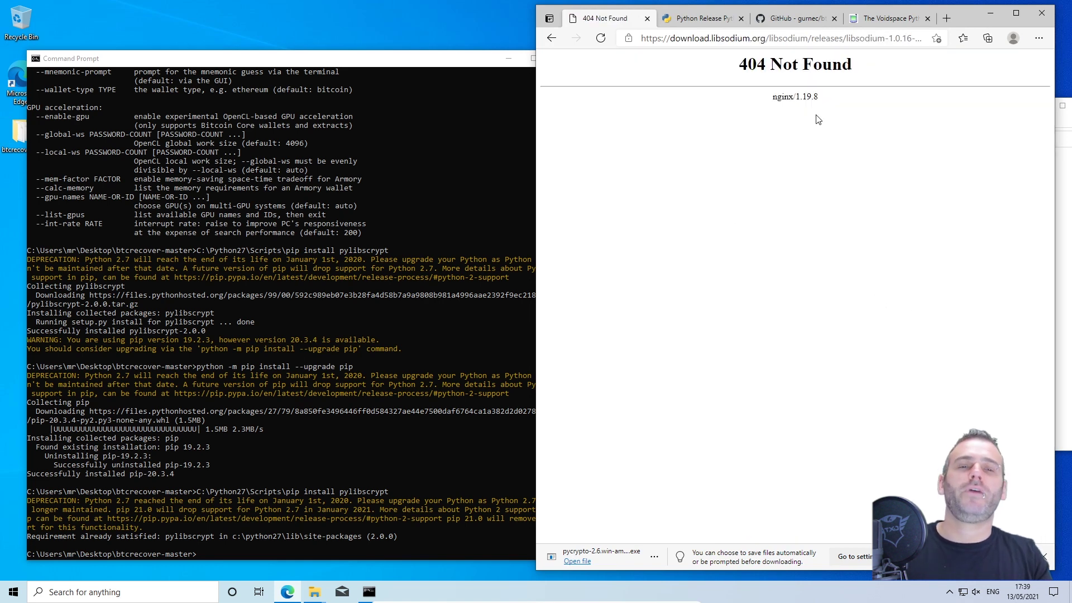
key("alt+Left")
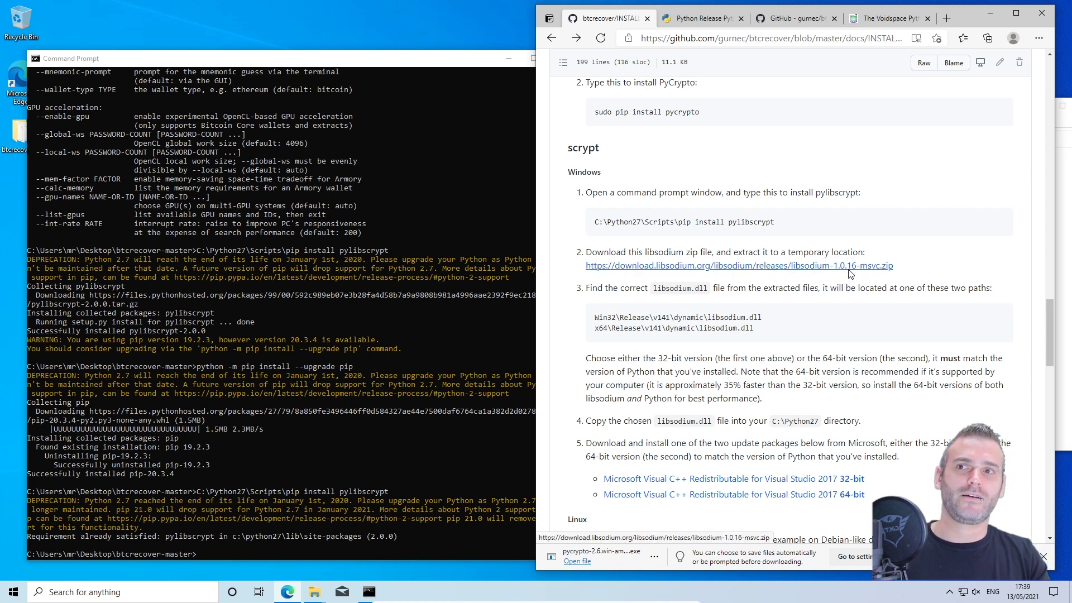
Open the libsodium releases index by removing /libsodium-1.0.16-msvc.zip from the linked URL, and return to the INSTALL.md instructions
left_click(864, 268)
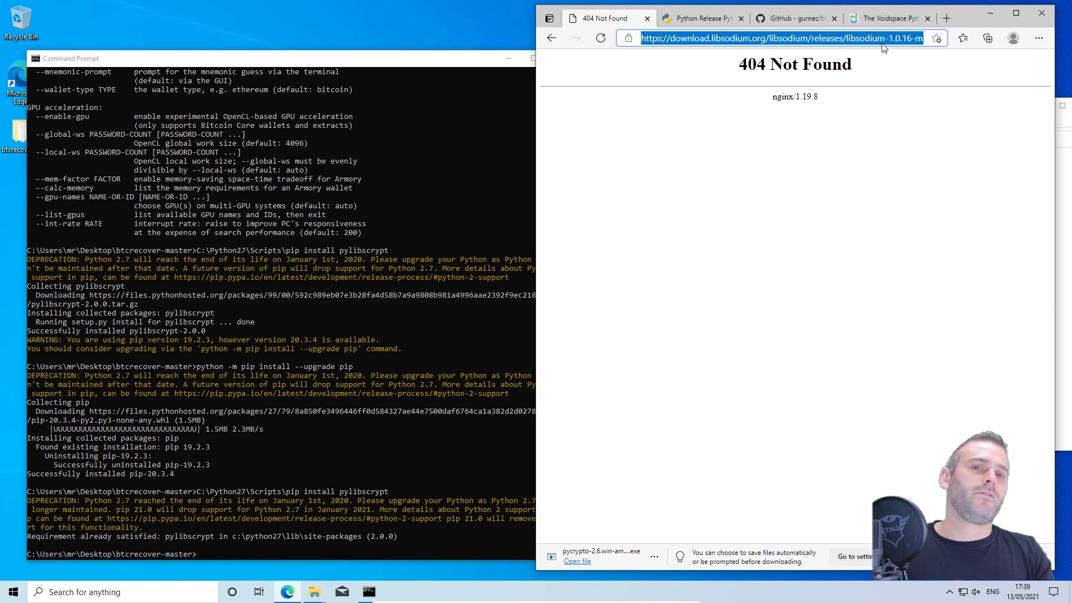
left_click(865, 38)
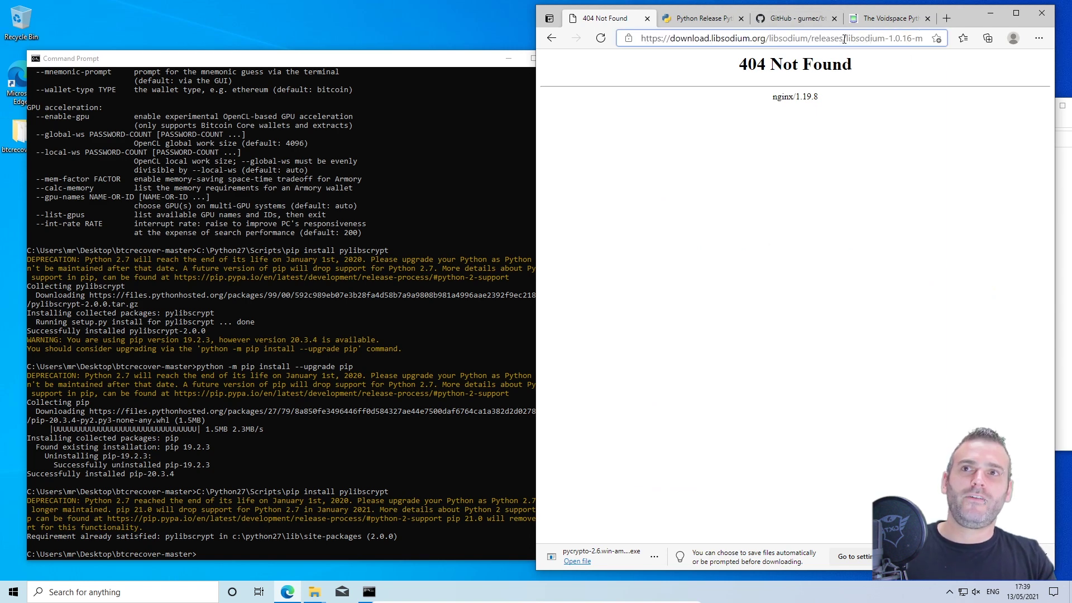
left_click_drag(844, 38, 928, 38)
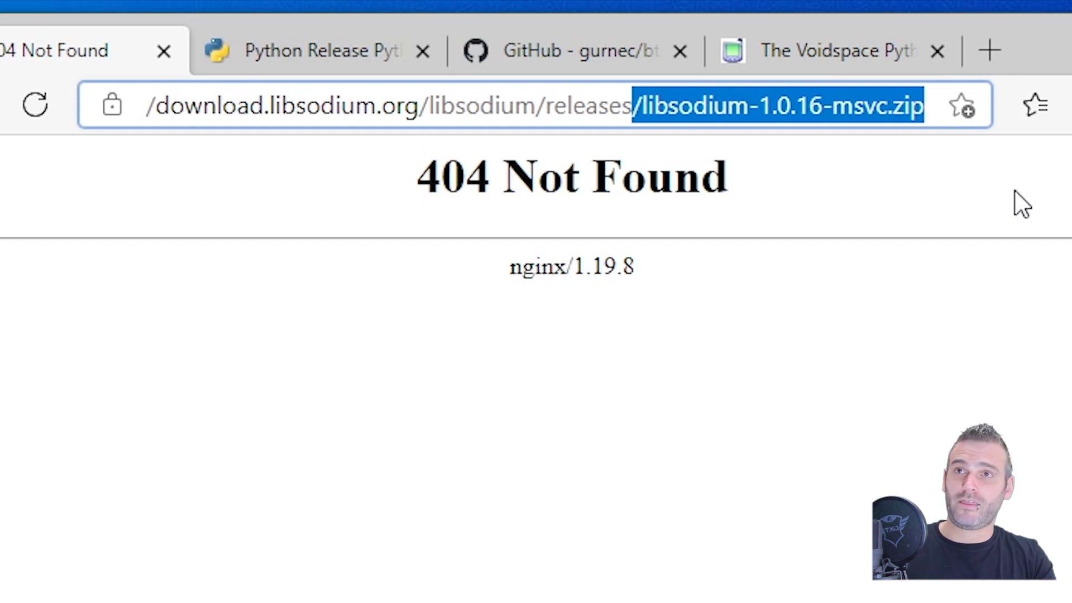
key("BackSpace")
key("Return")
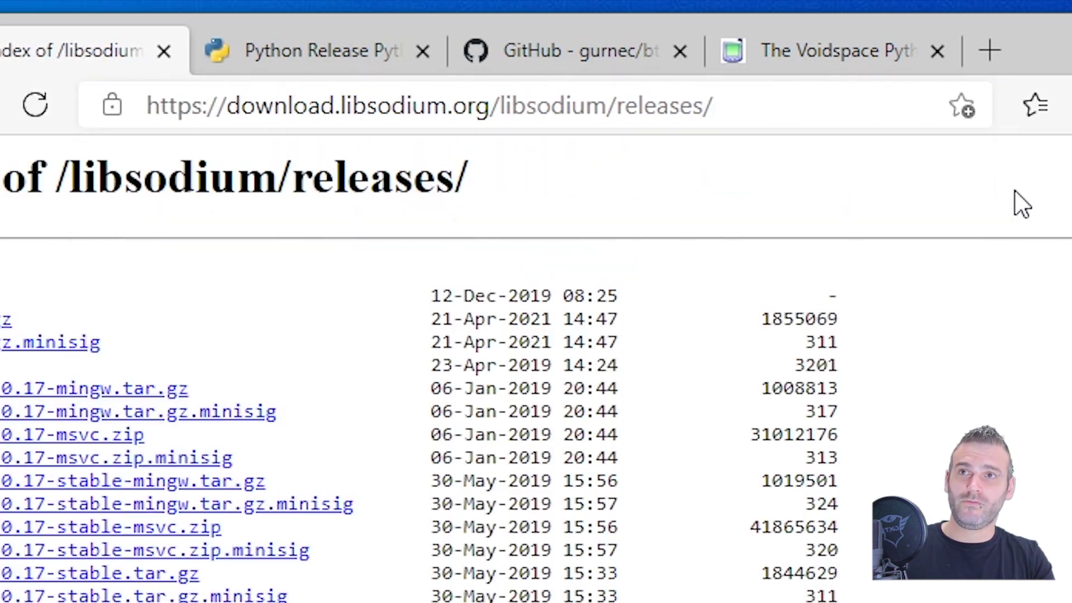
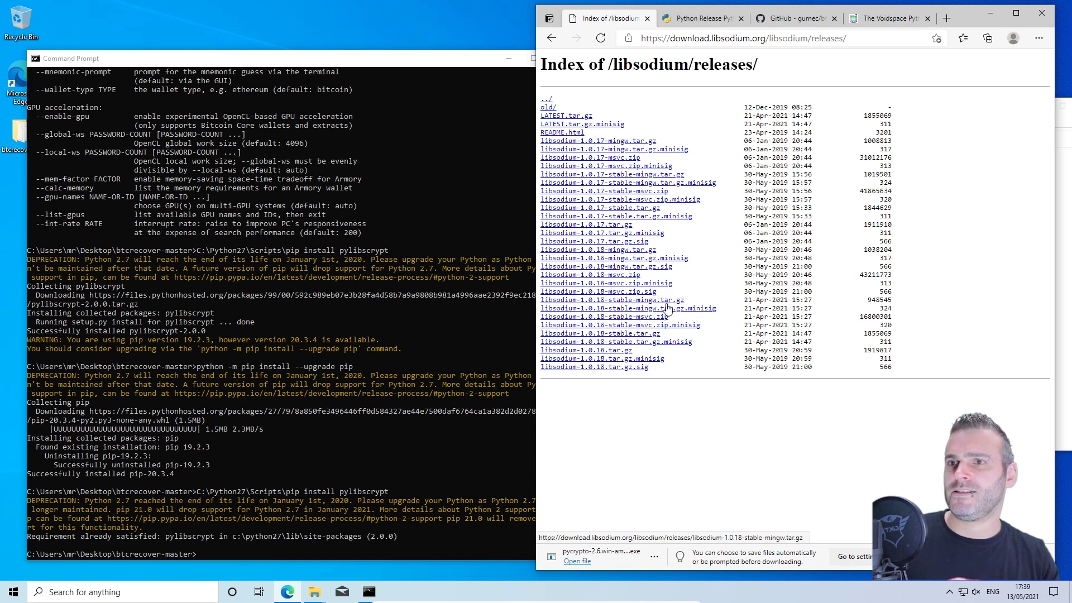
key("alt+Left")
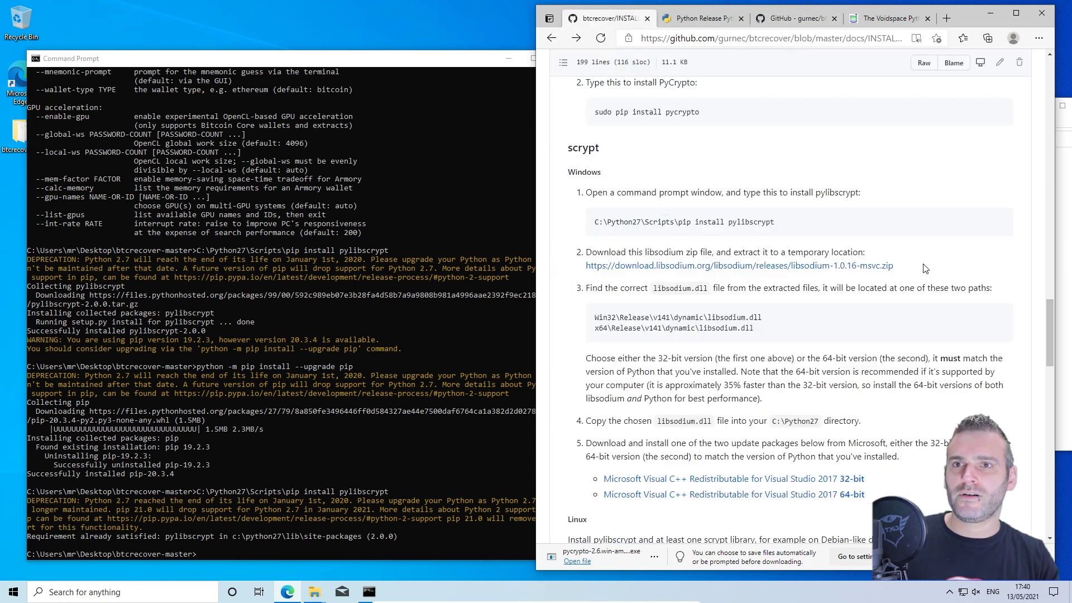
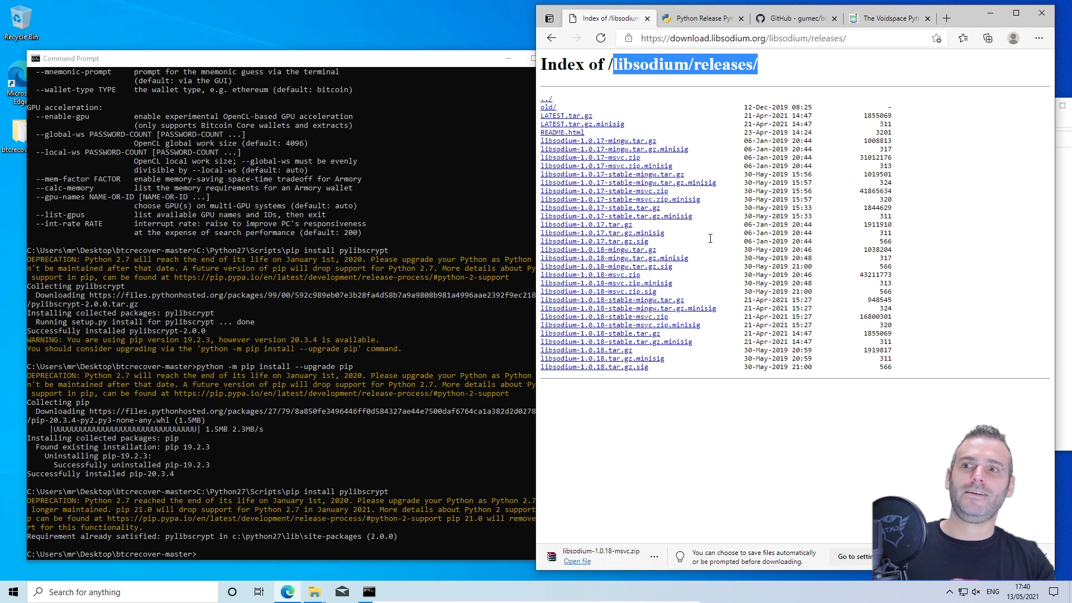
left_click(553, 39)
left_click(554, 40)
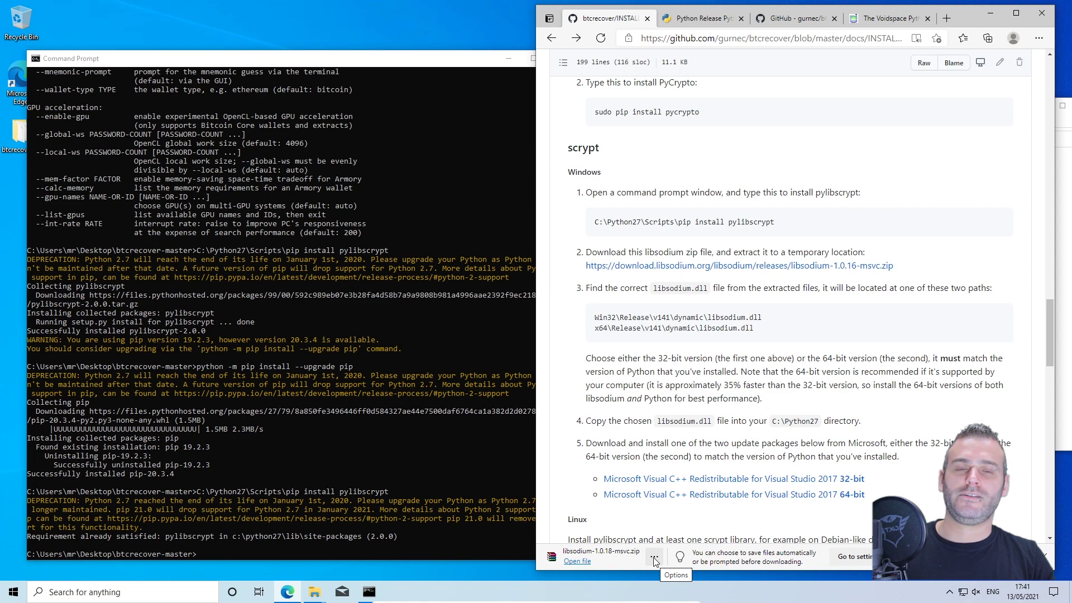
Show the downloaded libsodium-1.0.18-msvc.zip in its folder and extract it with WinRAR to the Desktop
left_click(653, 557)
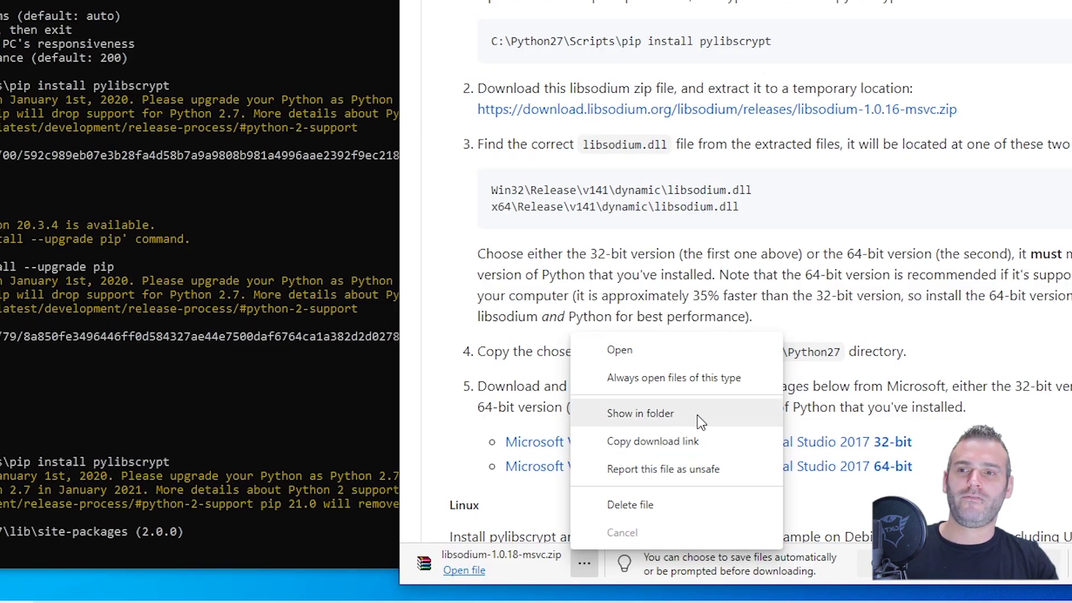
left_click(641, 414)
right_click(272, 235)
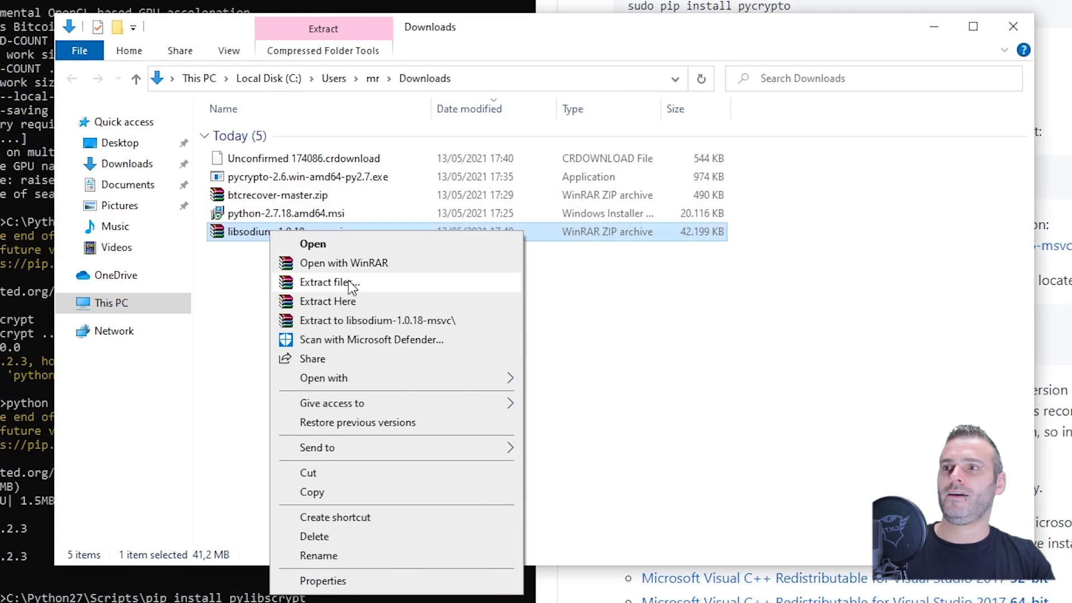
left_click(329, 282)
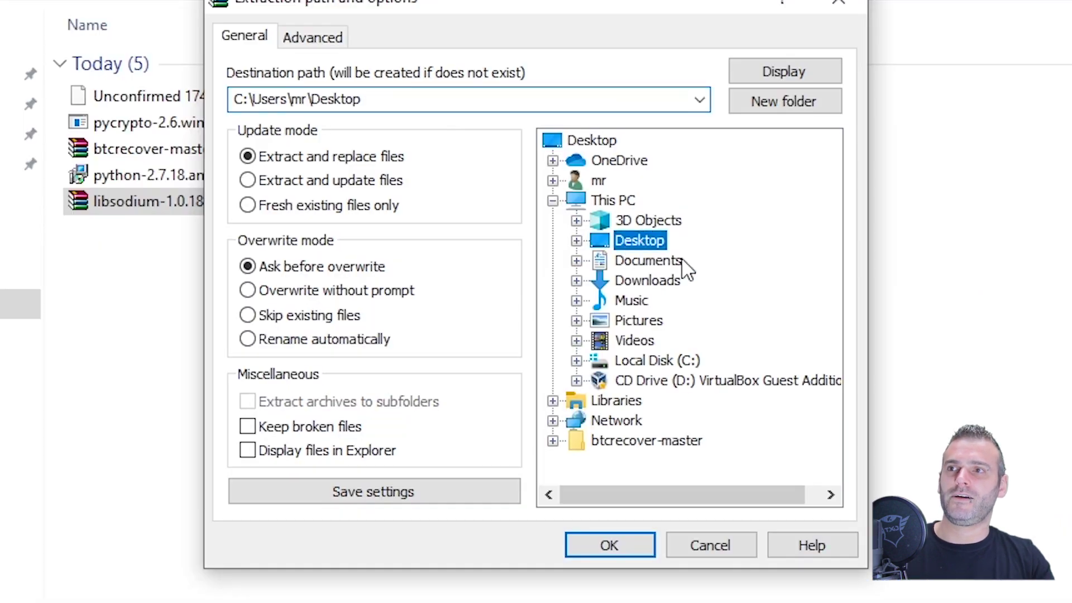
left_click(611, 546)
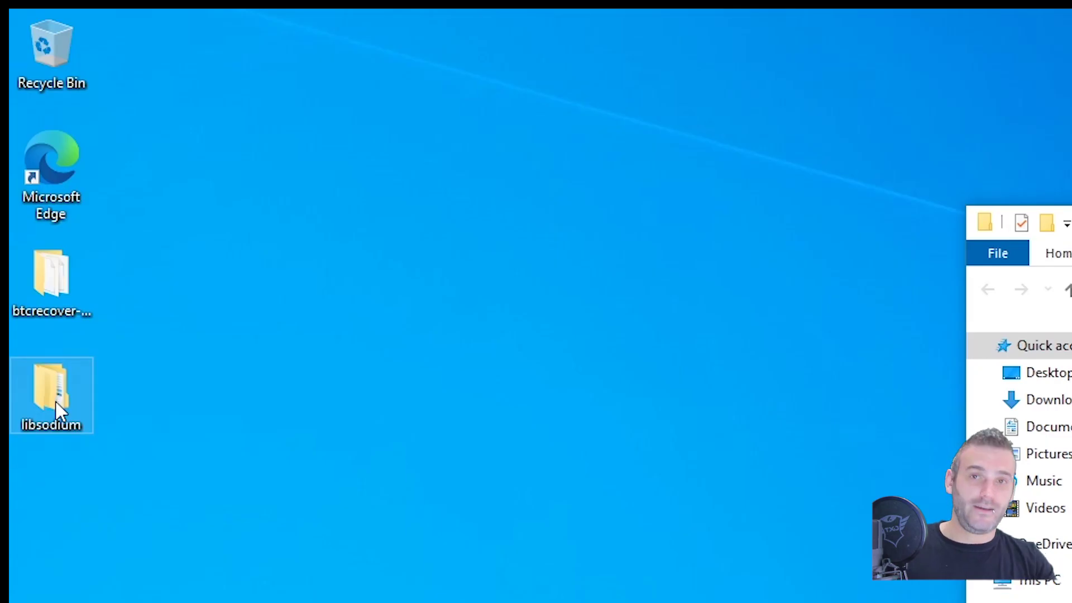
Open the extracted libsodium folder from the Desktop and narrow its window so it fits beside the INSTALL.md instructions
double_click(56, 401)
left_click_drag(280, 100, 277, 46)
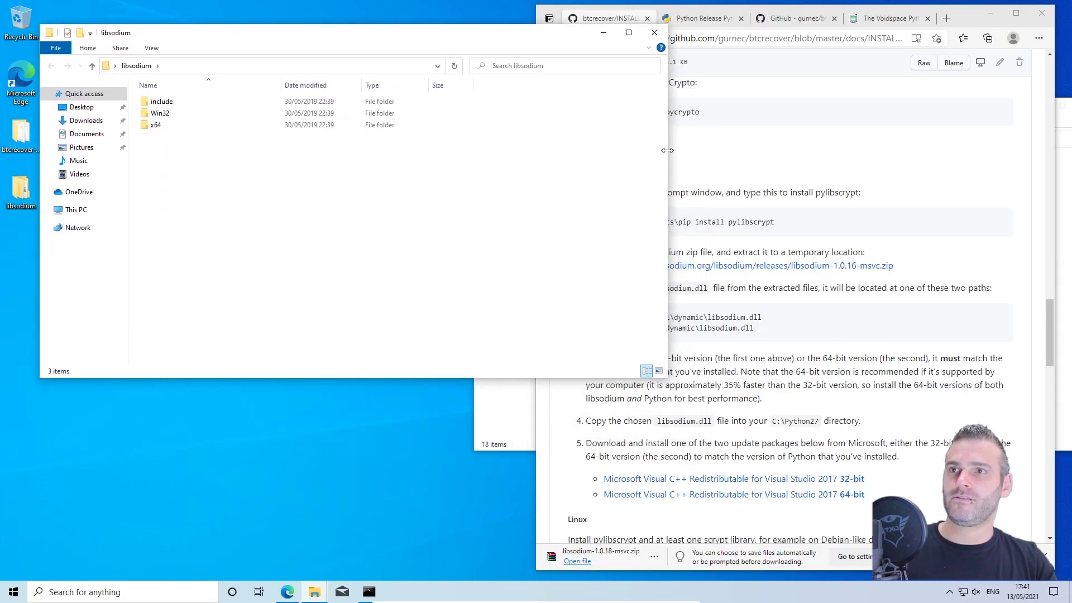
left_click_drag(668, 151, 443, 151)
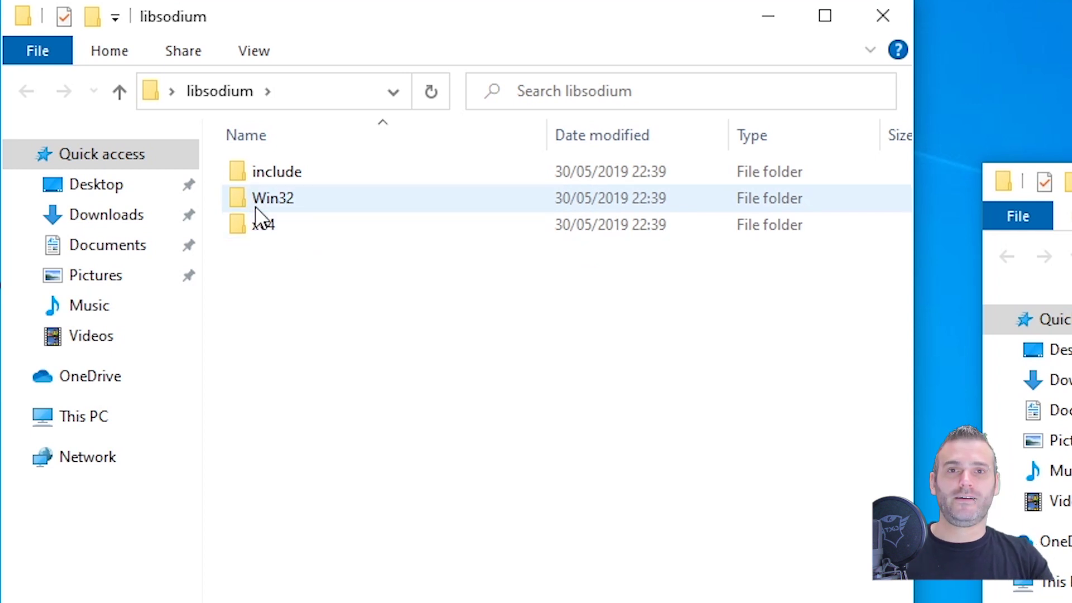
Navigate to x64\Release\v142\dynamic inside the libsodium folder and copy libsodium.dll
left_click(274, 241)
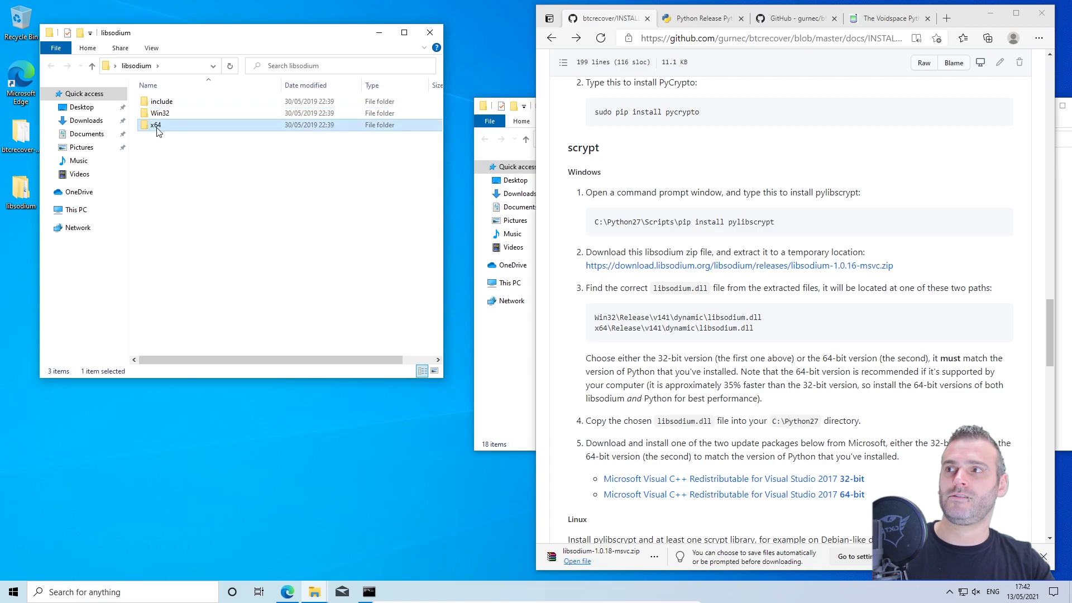
double_click(270, 229)
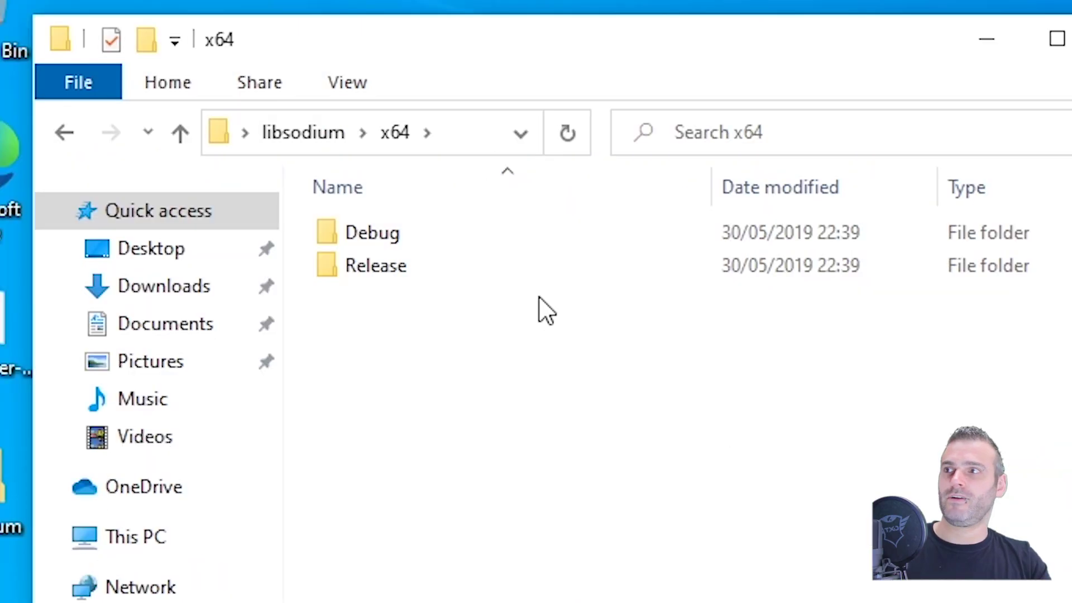
double_click(353, 273)
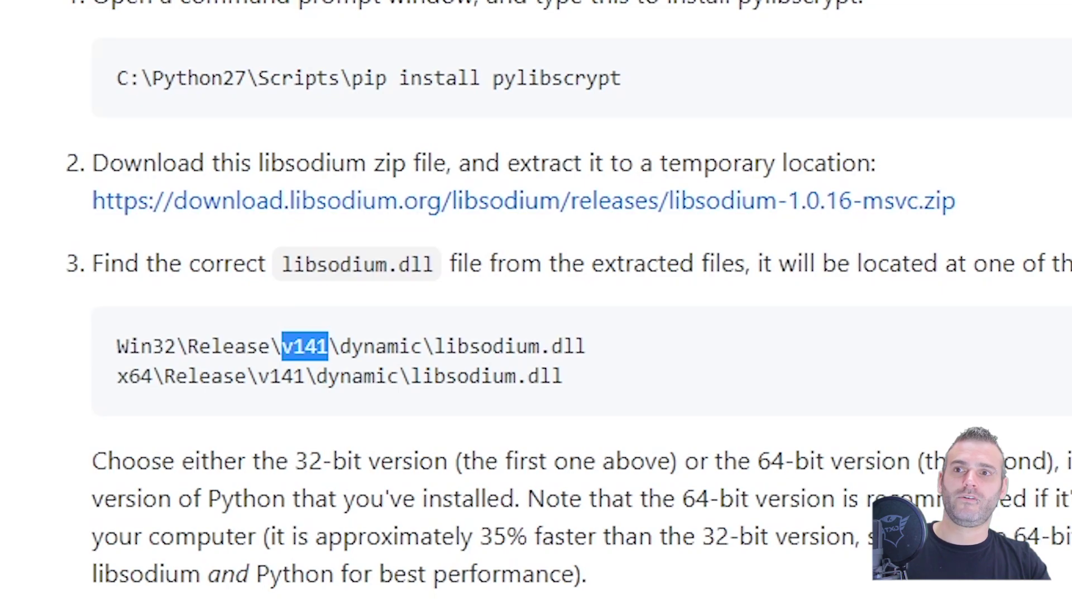
left_click(318, 423)
double_click(318, 423)
double_click(380, 180)
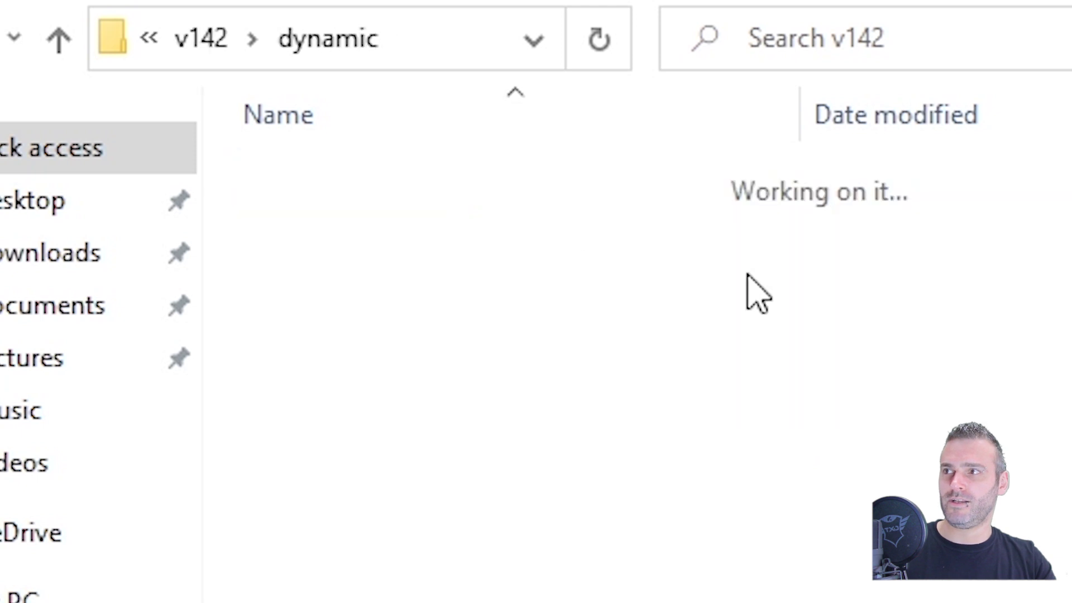
left_click(416, 184)
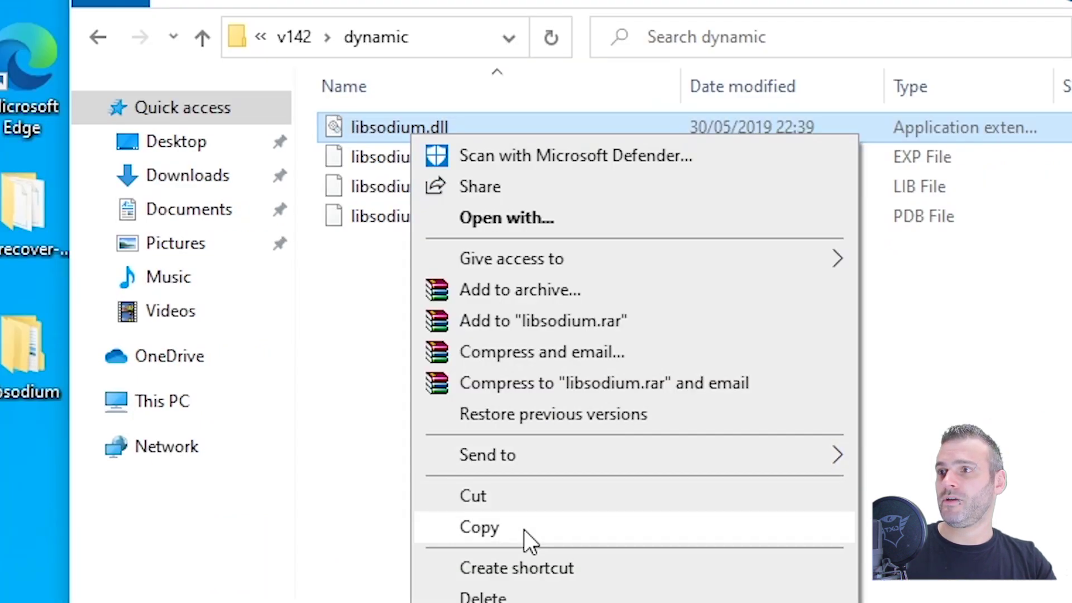
left_click(525, 531)
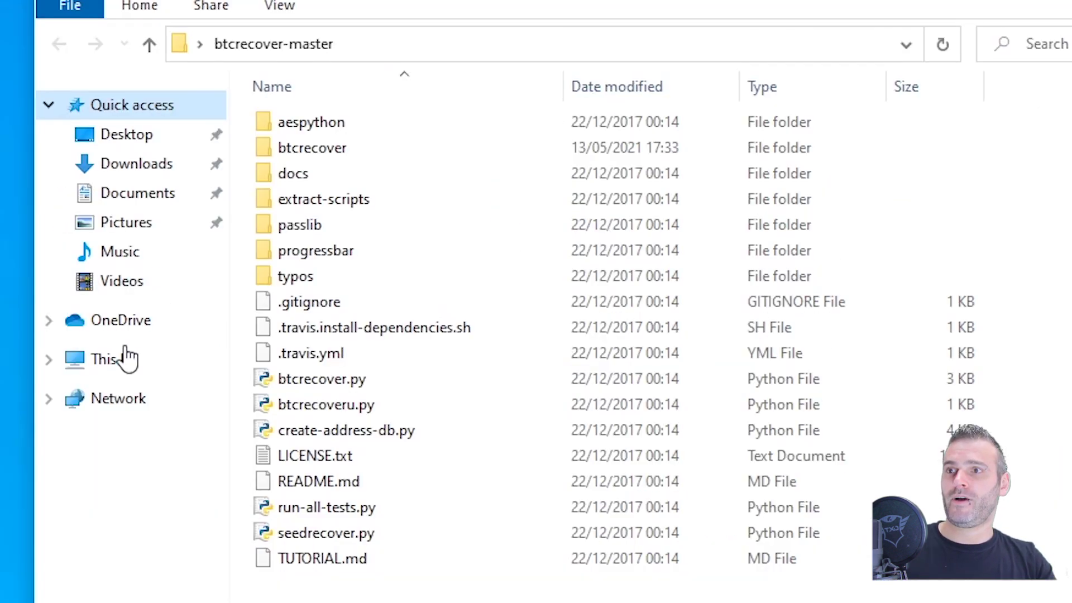
In the btcrecover-master File Explorer window, go to C:\Python27 and paste the copied libsodium.dll there
left_click(513, 283)
left_click(630, 296)
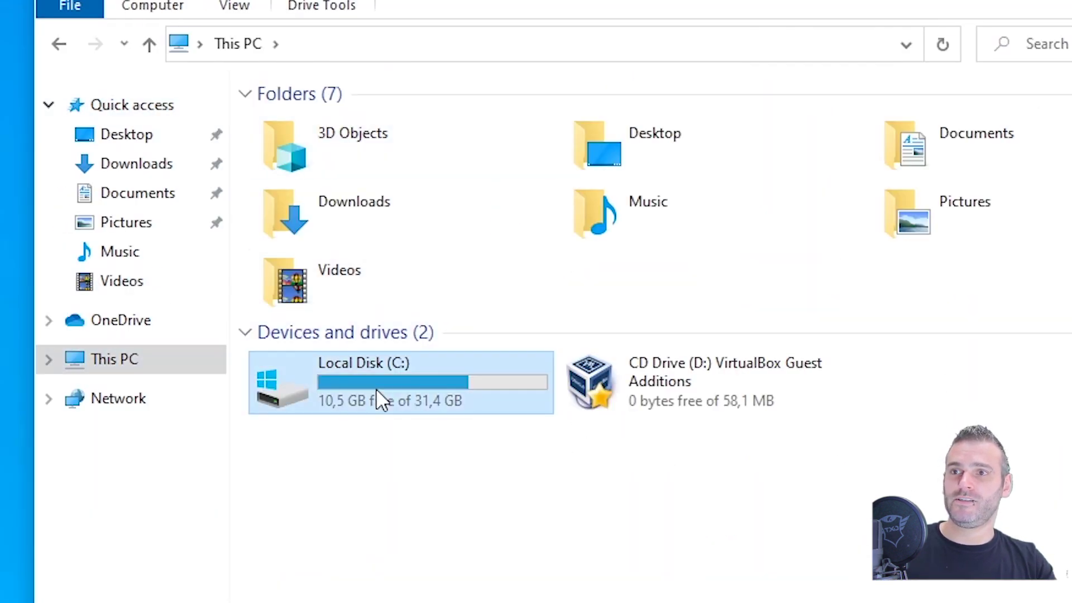
double_click(377, 392)
double_click(337, 256)
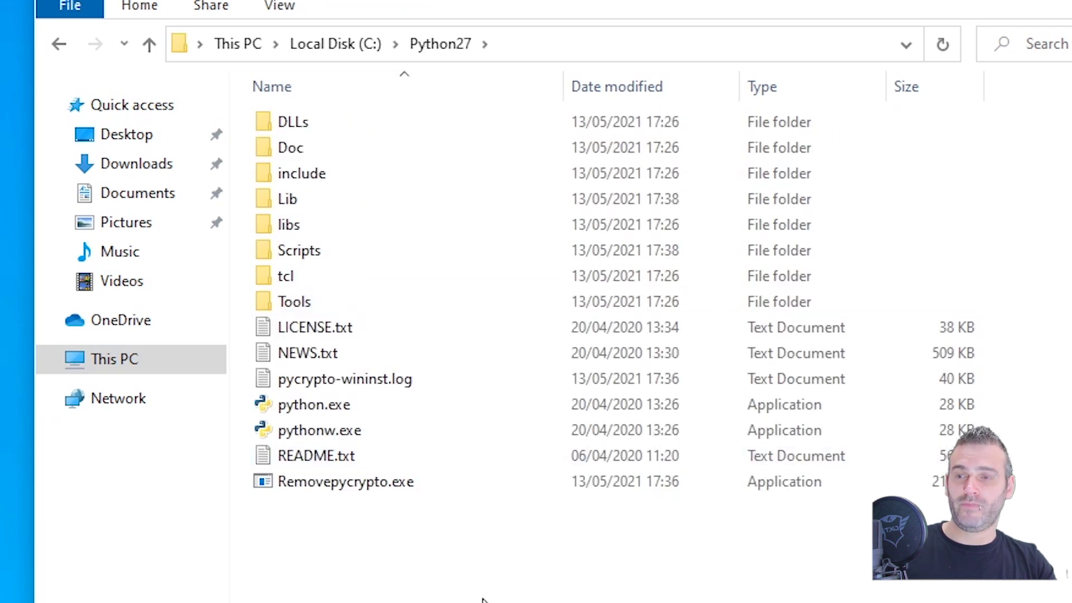
key("ctrl+v")
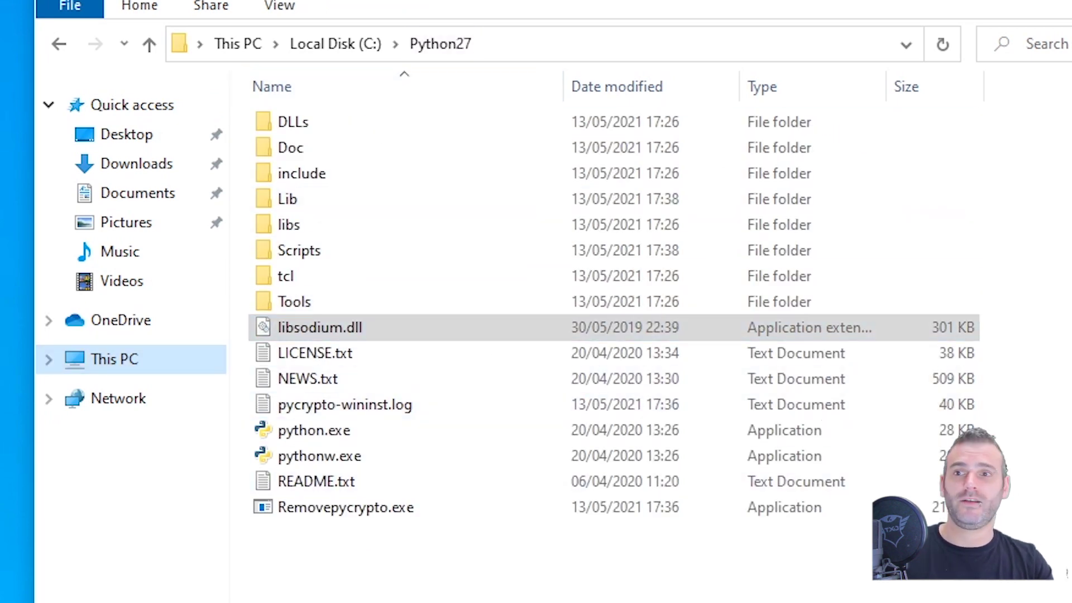
Download the 64-bit Microsoft Visual C++ 2017 Redistributable linked in INSTALL.md, accept its license terms, and install it
key("alt+Tab")
scroll(257, 410, "down", 1)
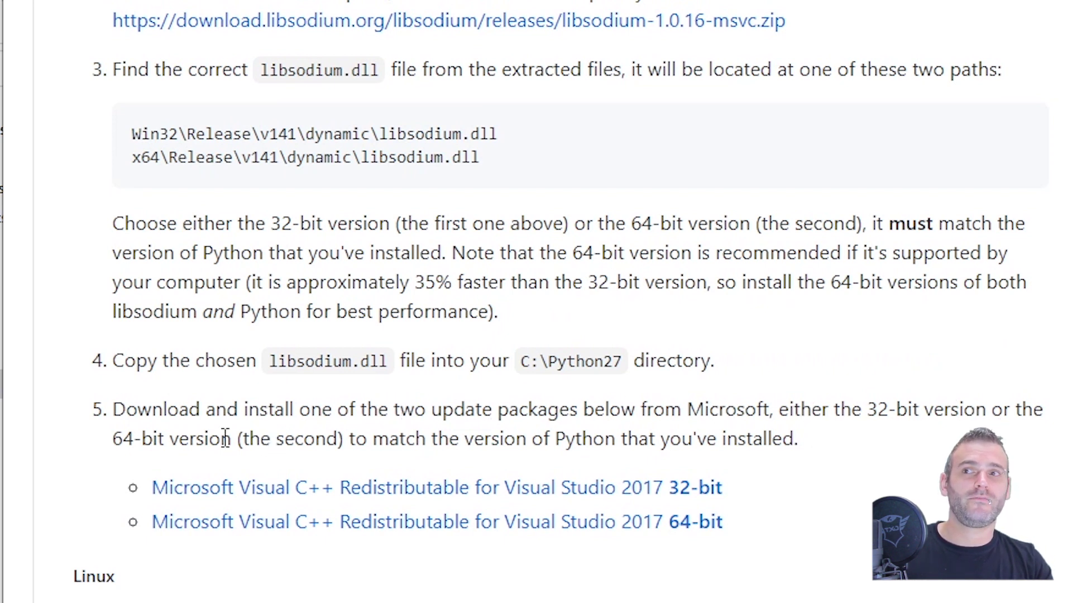
left_click(681, 521)
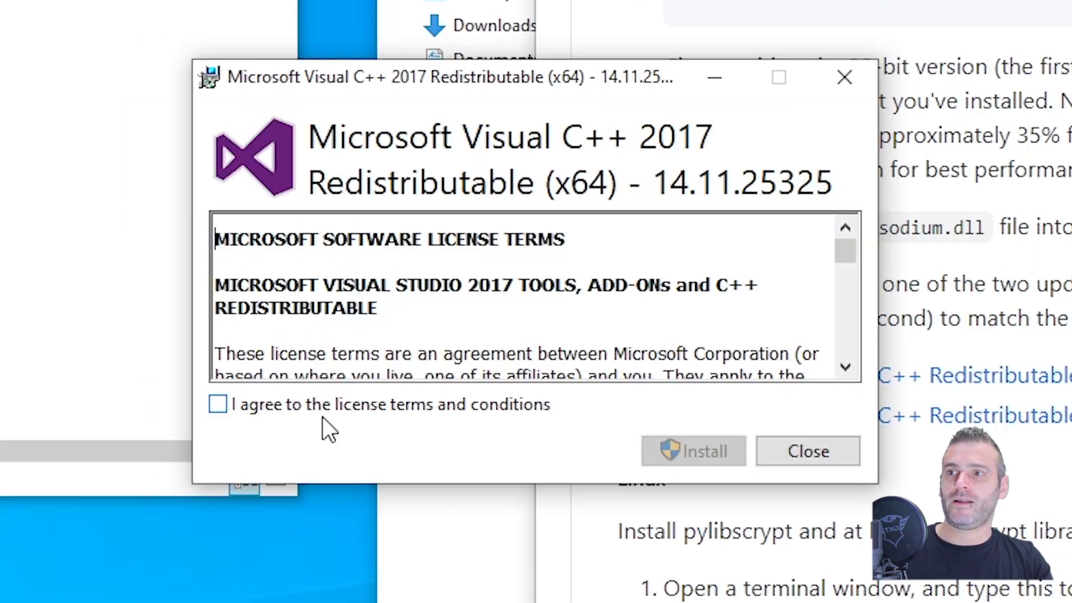
left_click(260, 406)
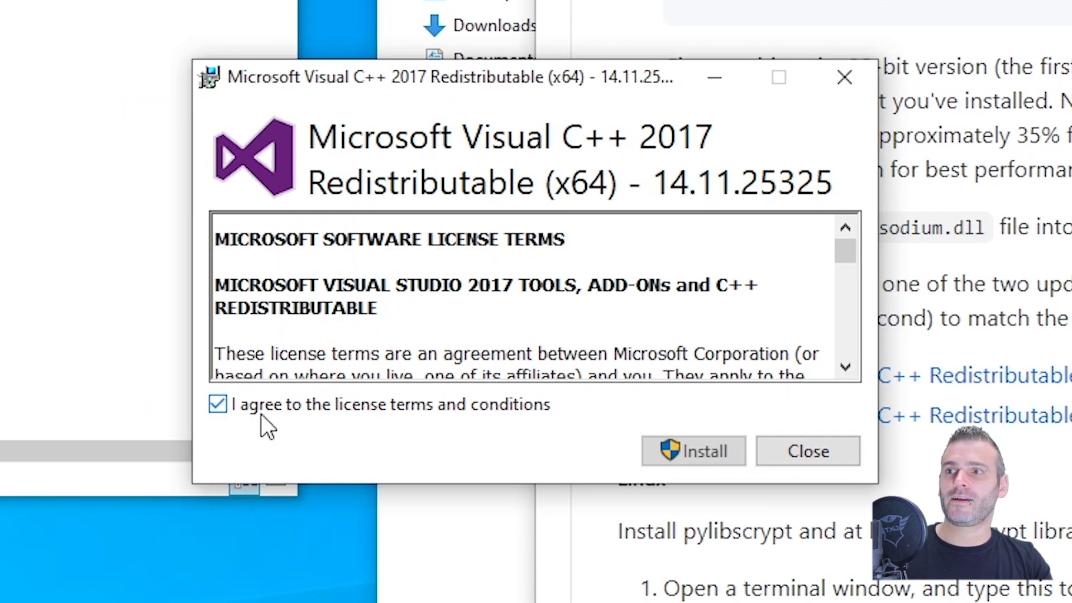
scroll(737, 300, "down", 10)
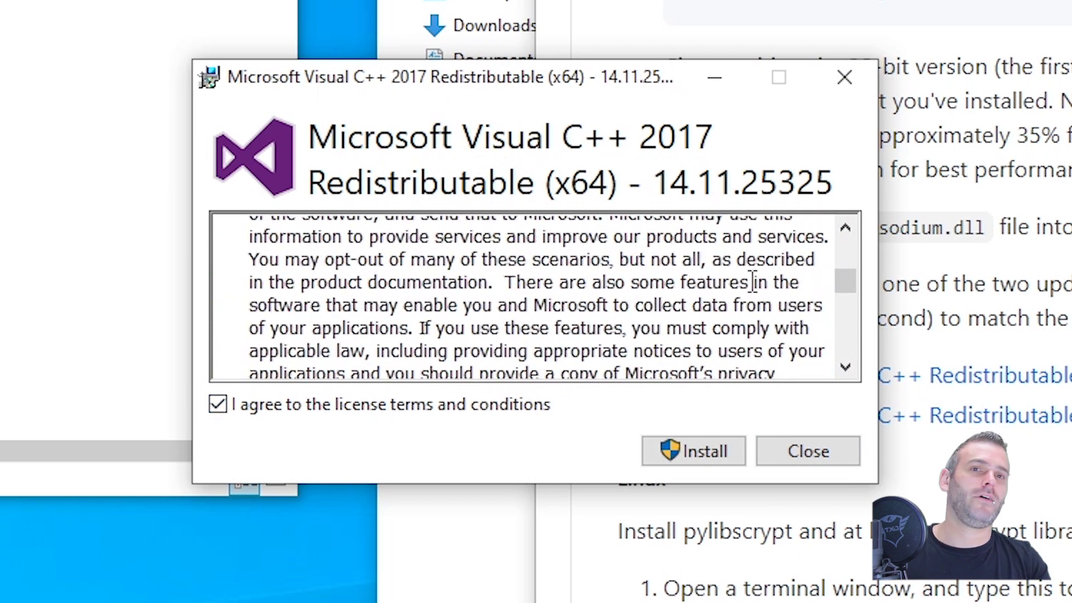
scroll(767, 281, "down", 15)
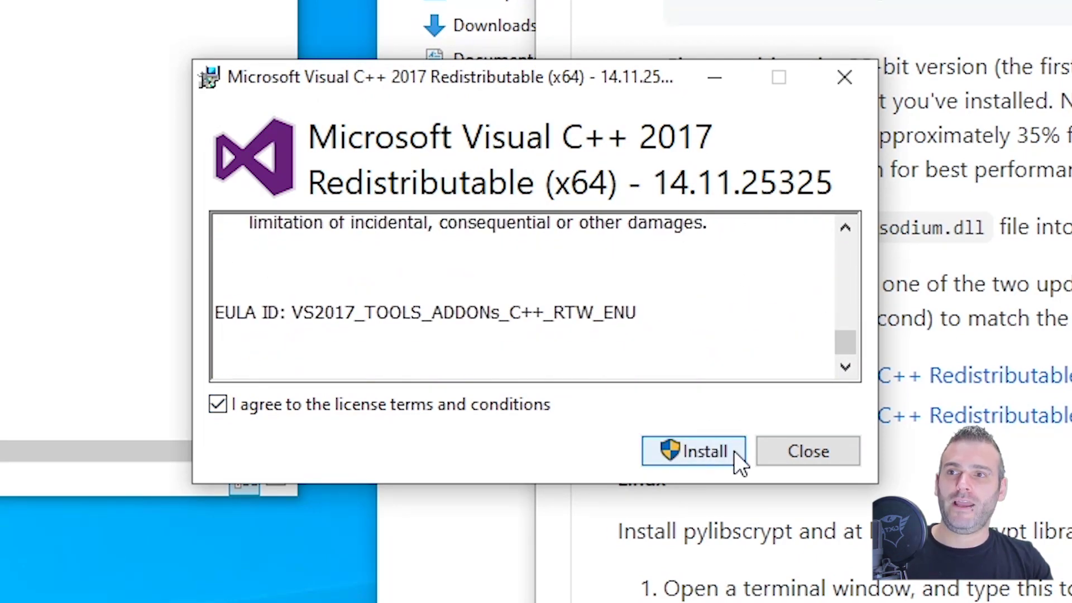
left_click(735, 454)
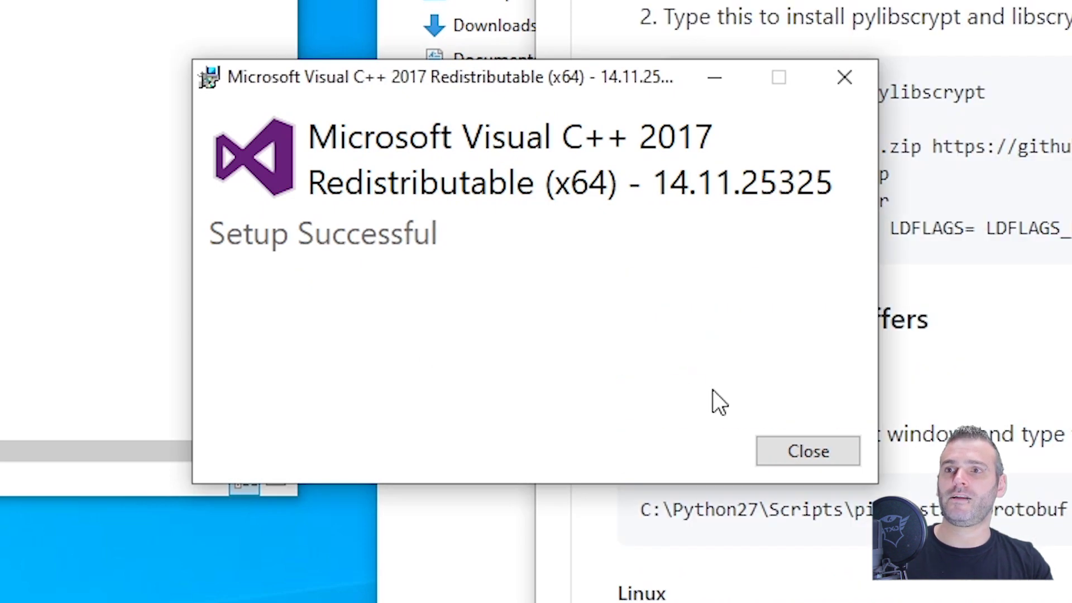
left_click(814, 453)
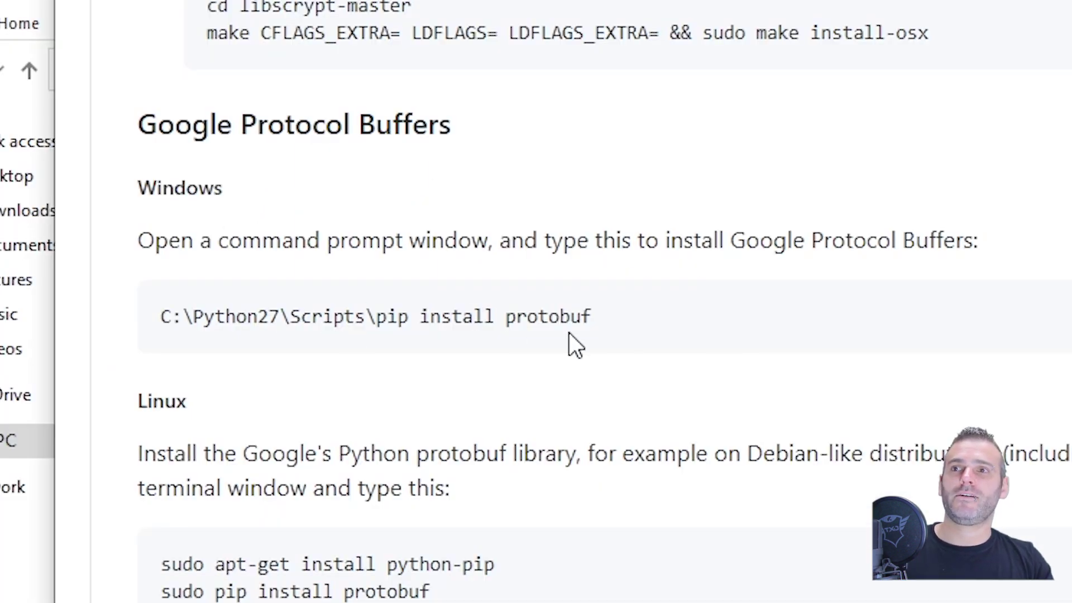
Copy the Windows Google Protocol Buffers command and run C:\Python27\Scripts\pip install protobuf in Command Prompt
left_click_drag(597, 317, 163, 328)
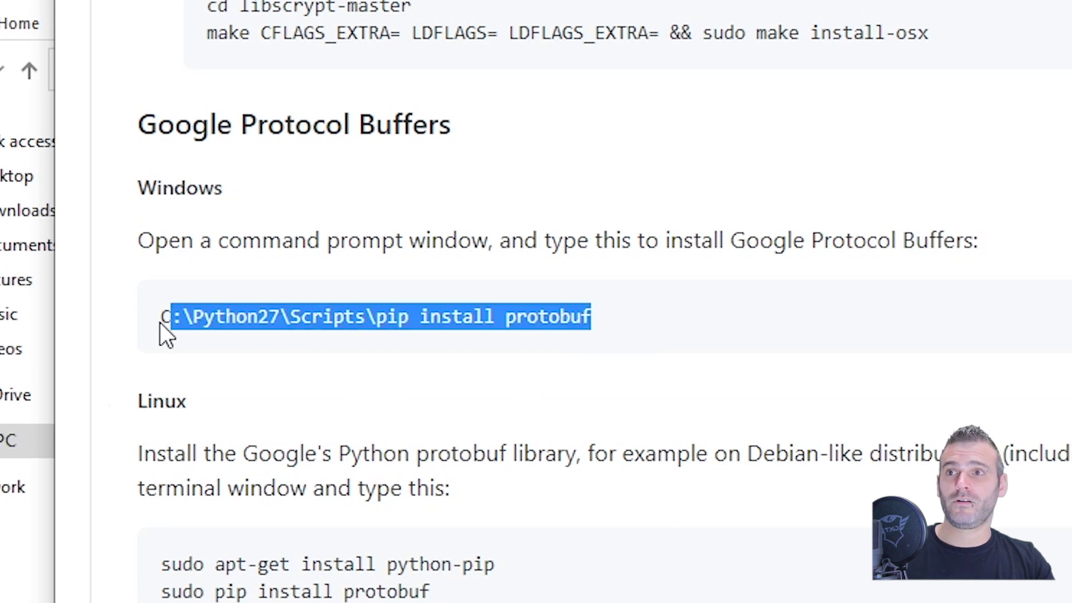
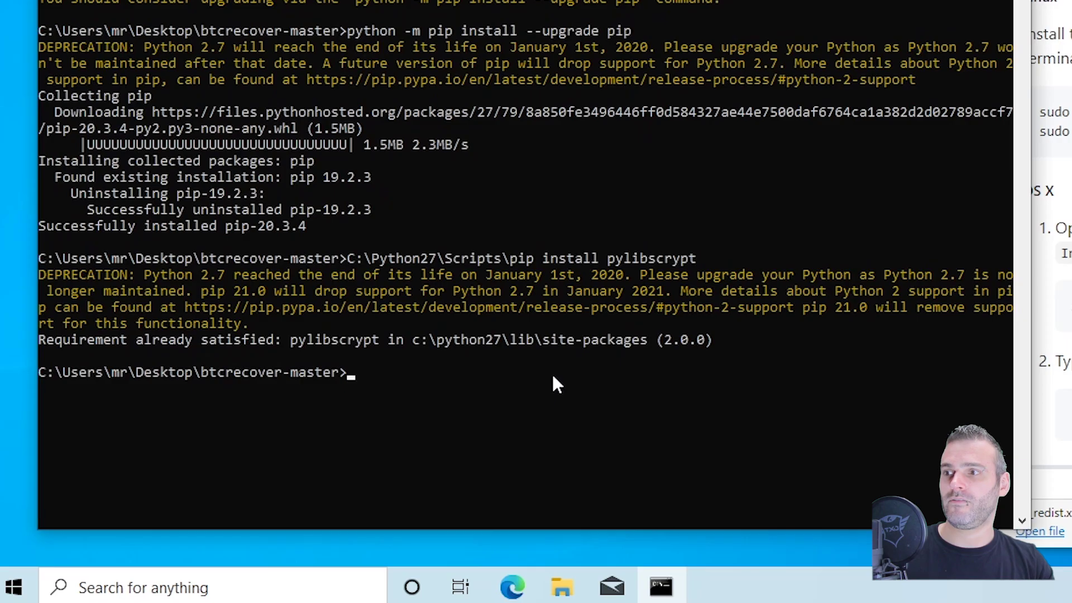
right_click(310, 474)
key("Return")
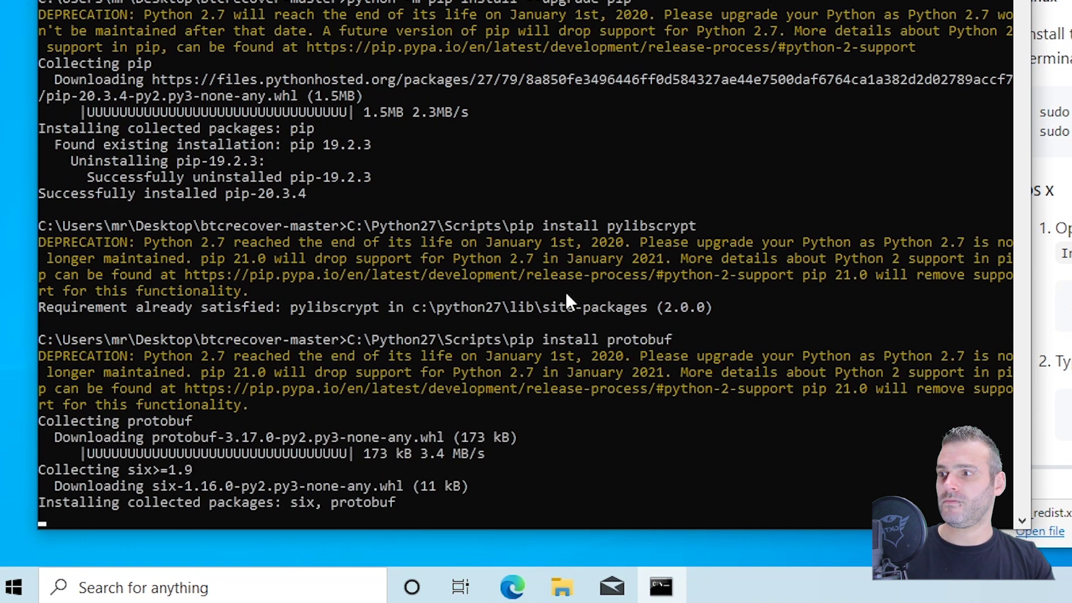
Switch back to Edge and open the PyOpenCL download page linked under Windows GPU acceleration in a new tab
left_click(813, 341)
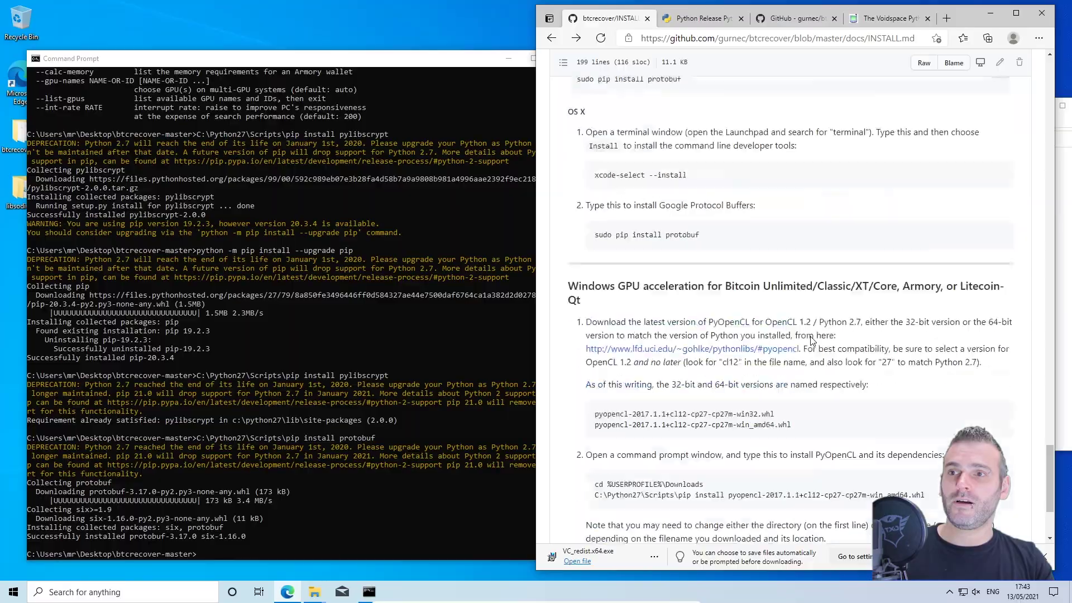
scroll(813, 342, "down", 2)
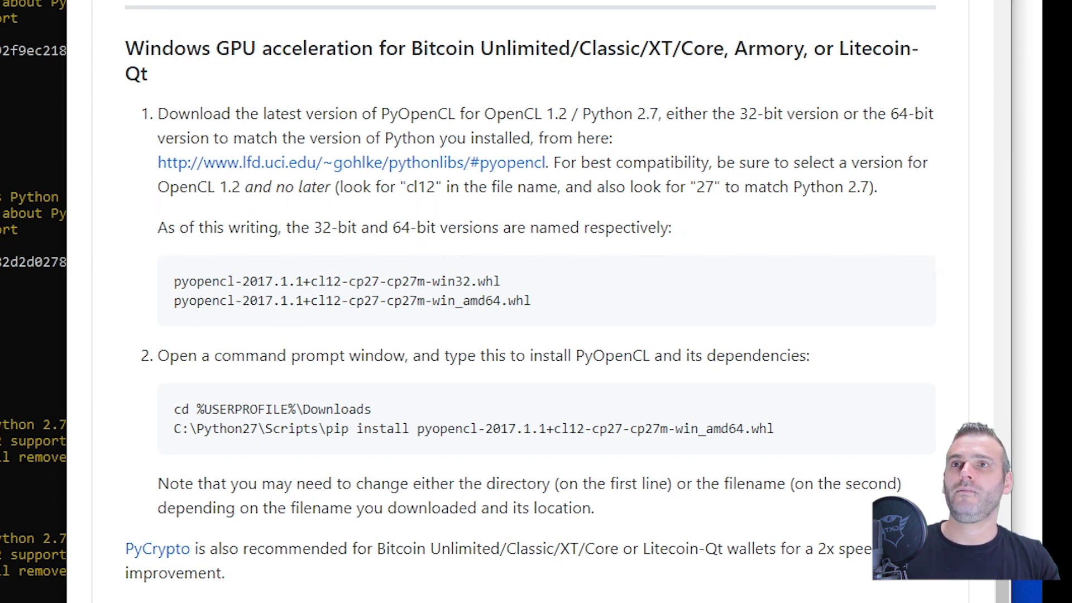
middle_click(408, 168)
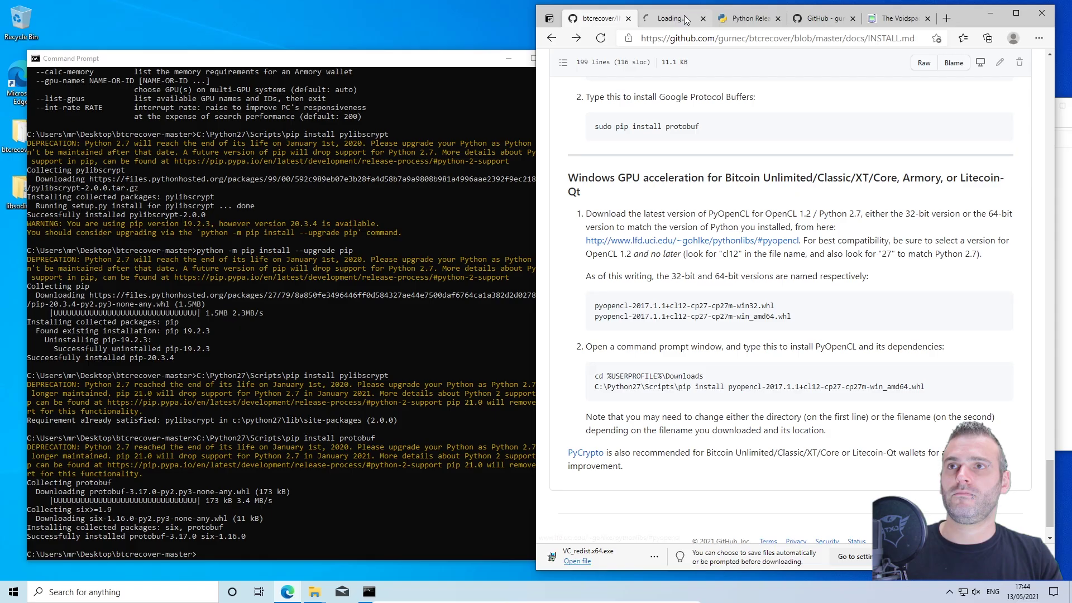
key("ctrl+Tab")
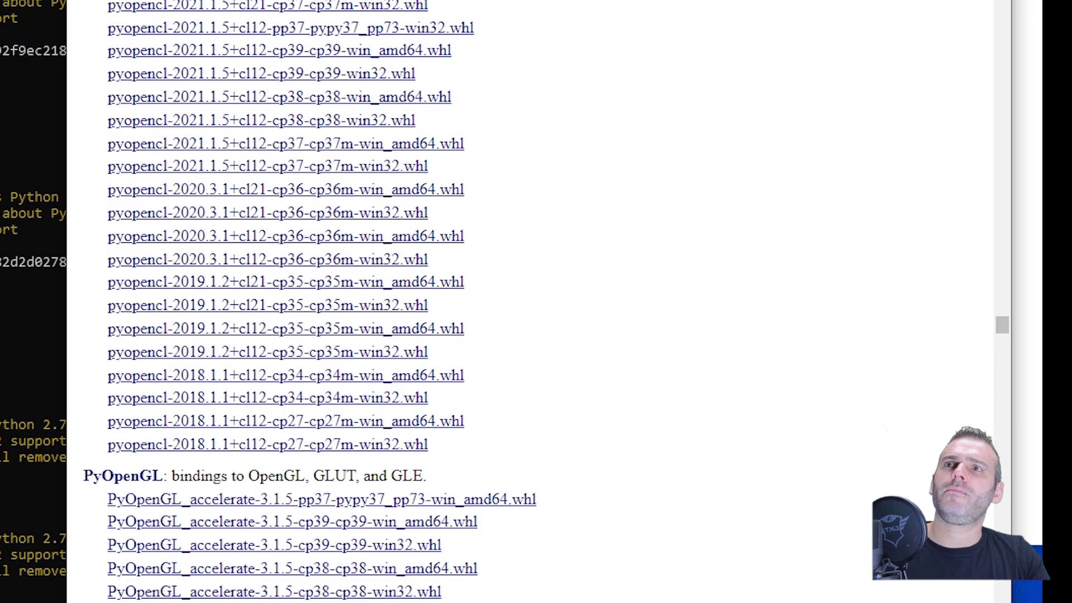
Highlight the win32 PyOpenCL file name in INSTALL.md and place that page in its own window beside the download list
left_click(598, 18)
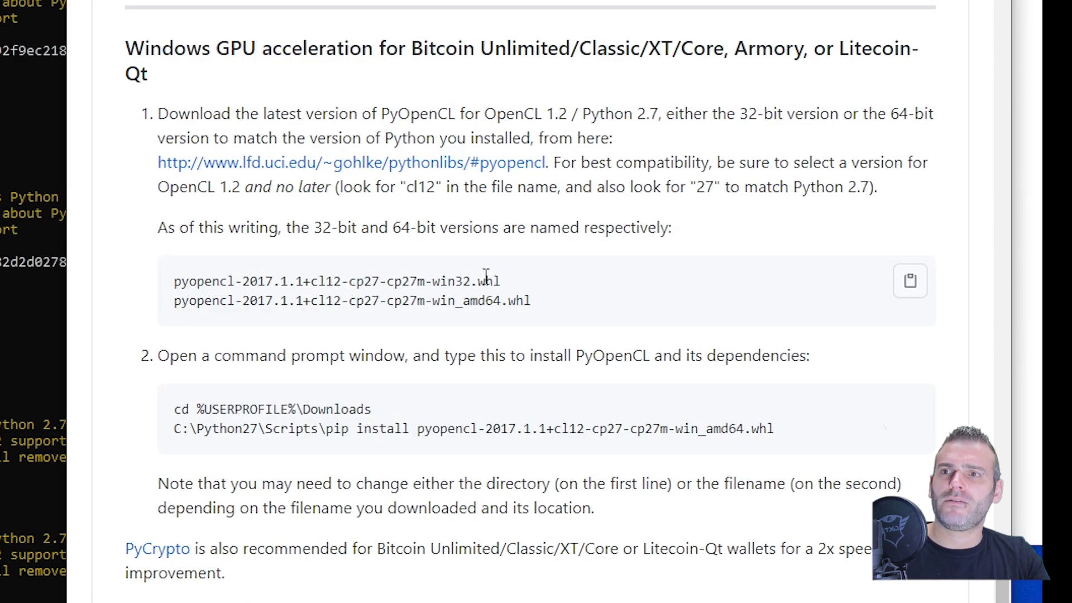
left_click_drag(173, 289, 529, 280)
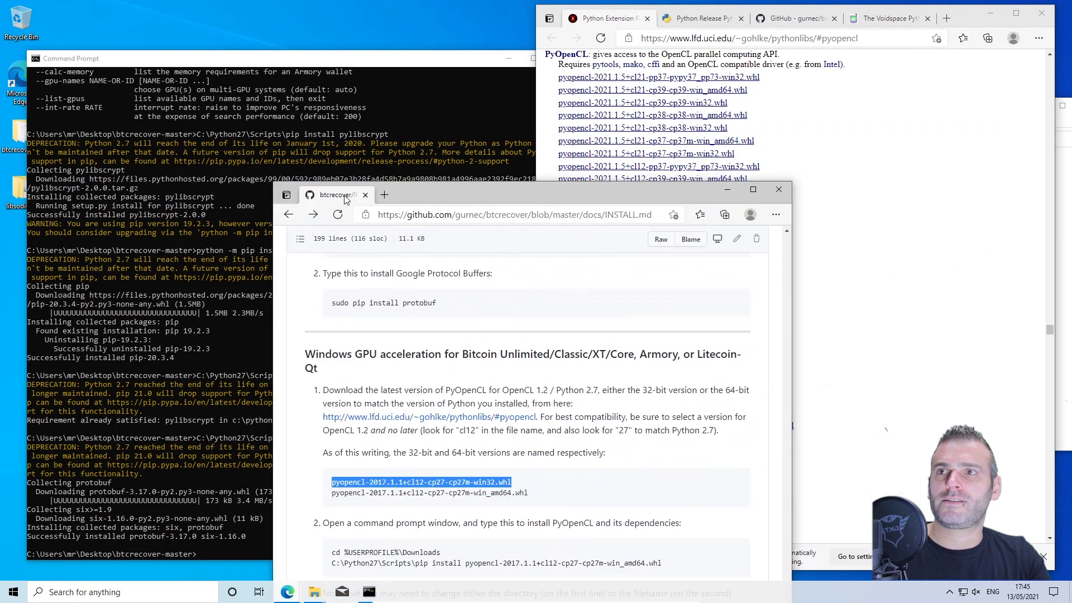
left_click_drag(342, 200, 99, 31)
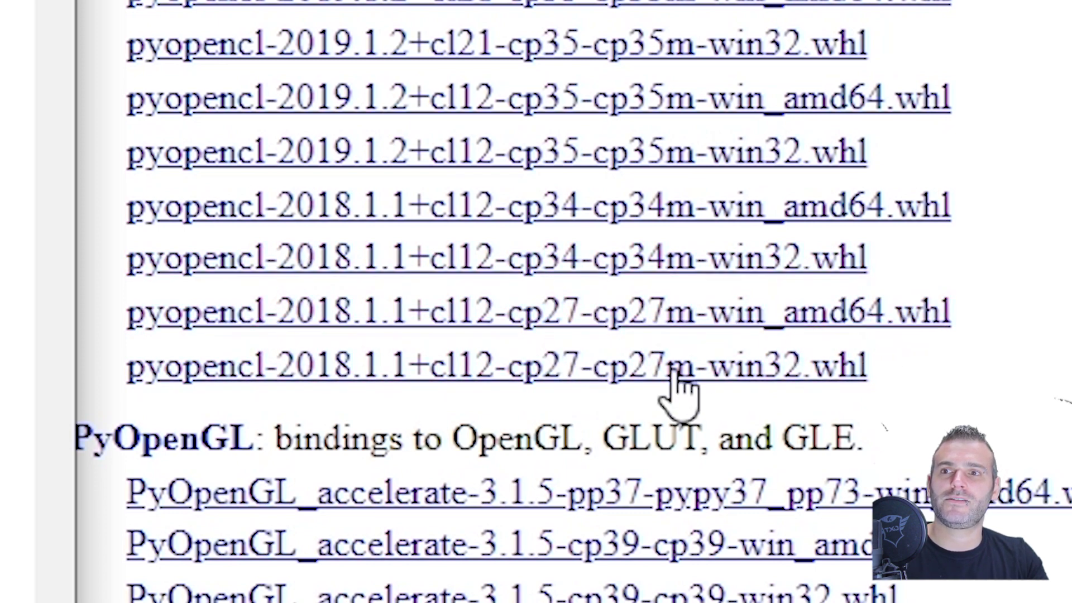
Download pyopencl-2018.1.1+cl12-cp27-cp27m-win_amd64.whl, show it in the Downloads folder, and move that window clear of the instructions
left_click(751, 321)
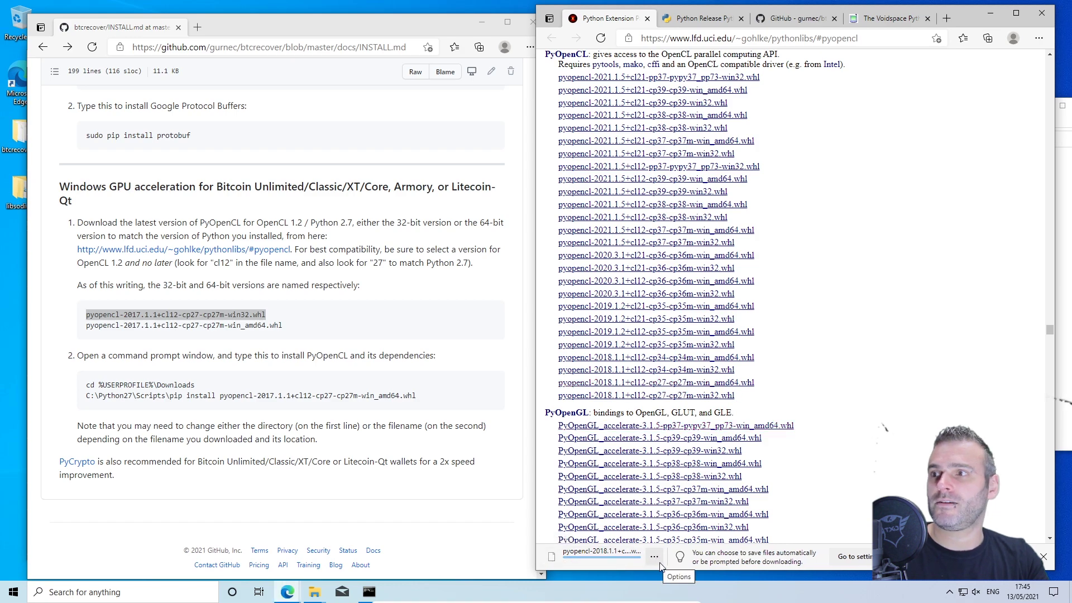
left_click(660, 565)
left_click(726, 464)
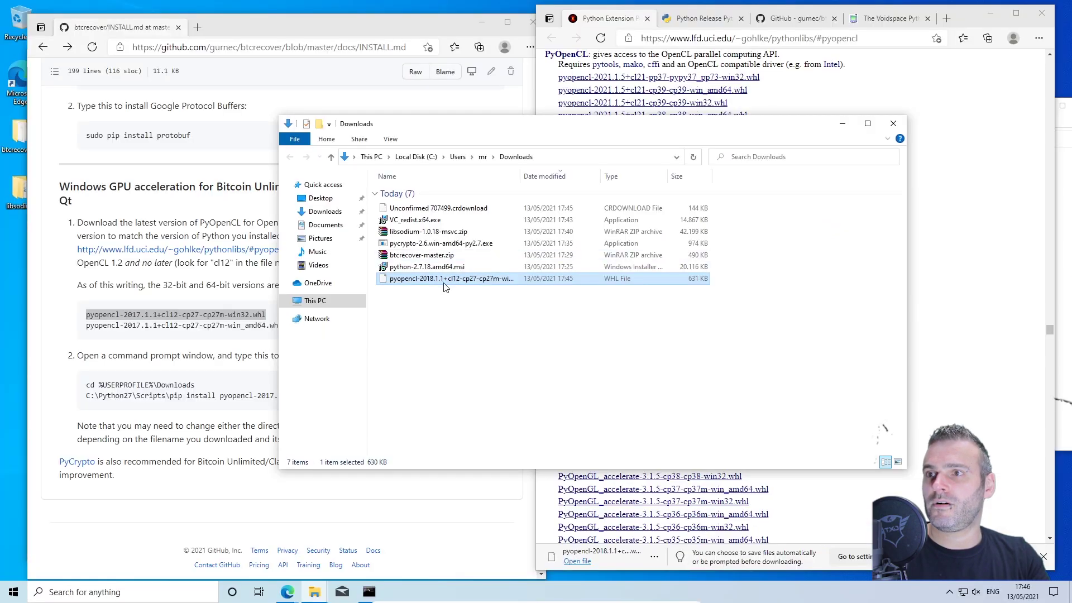
left_click_drag(567, 124, 580, 125)
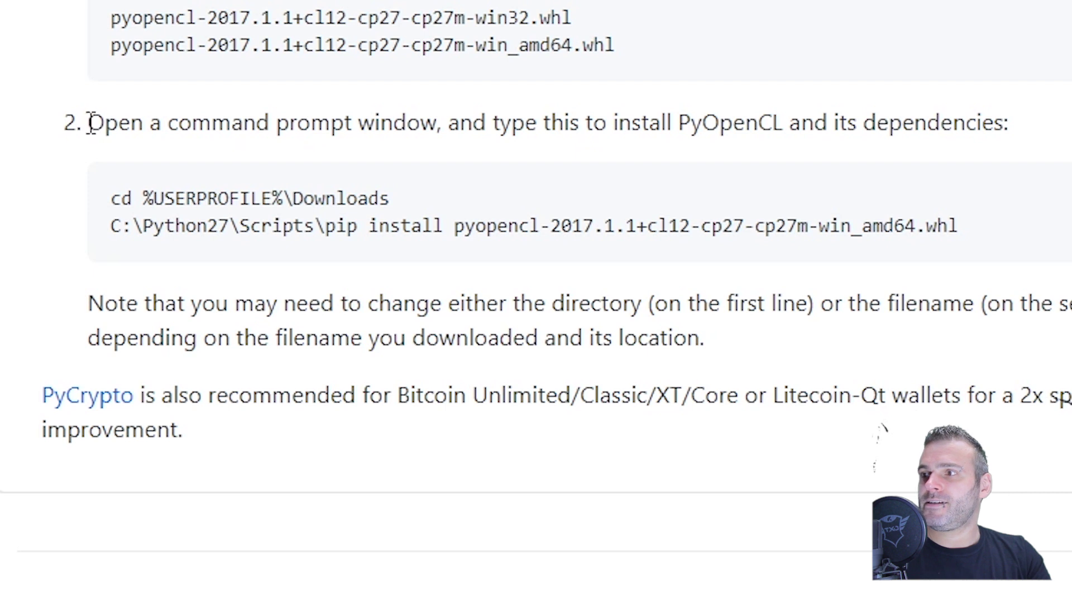
Copy cd %USERPROFILE%\Downloads from step 2 of the PyOpenCL instructions and run it in Command Prompt
left_click_drag(90, 123, 1003, 124)
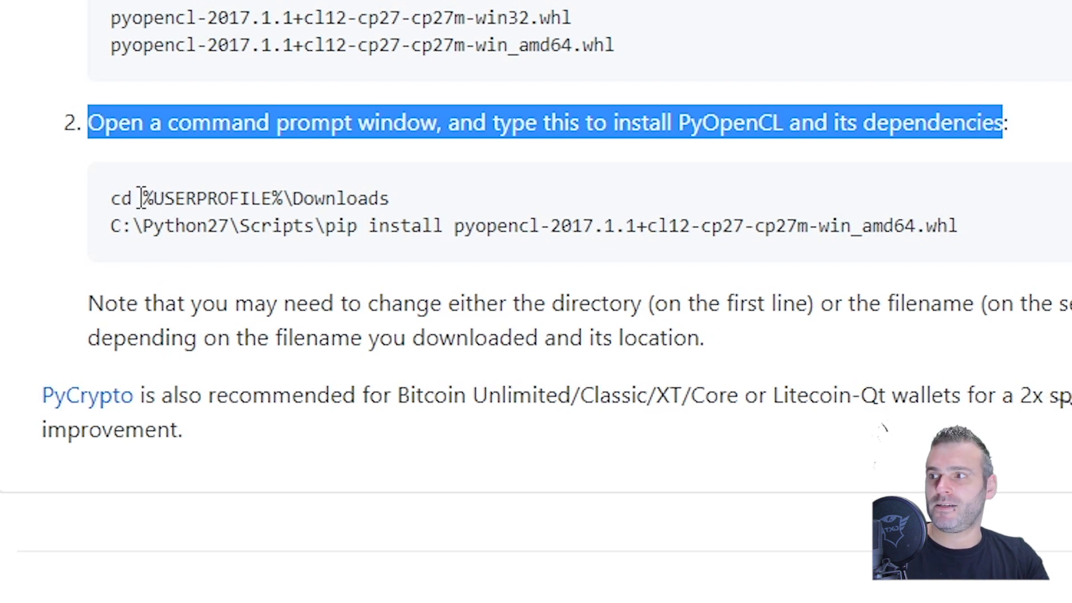
left_click_drag(110, 198, 410, 198)
left_click(113, 201)
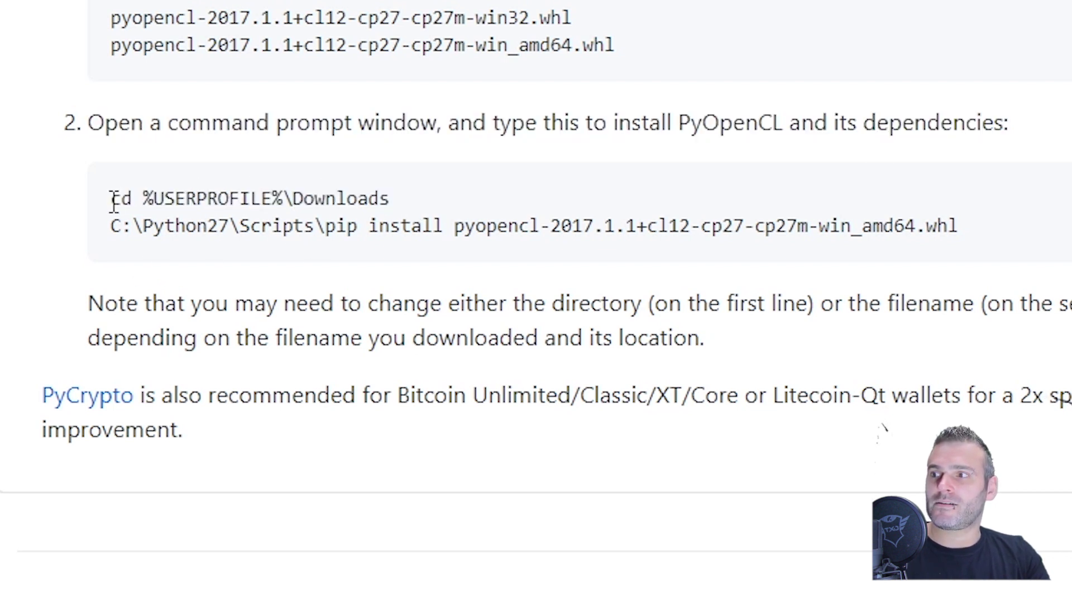
left_click_drag(114, 201, 394, 200)
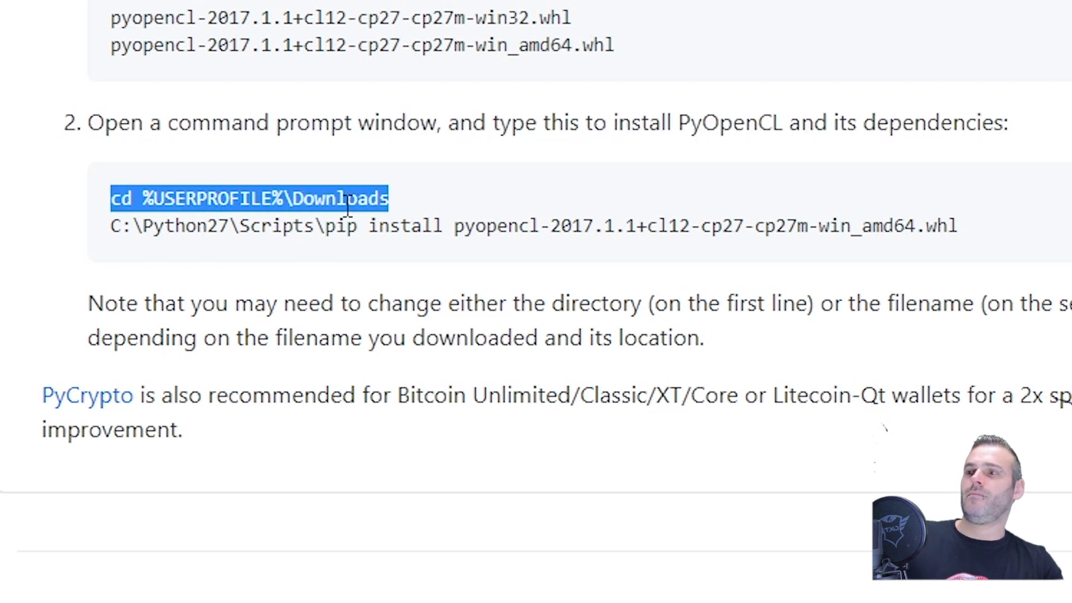
right_click(270, 201)
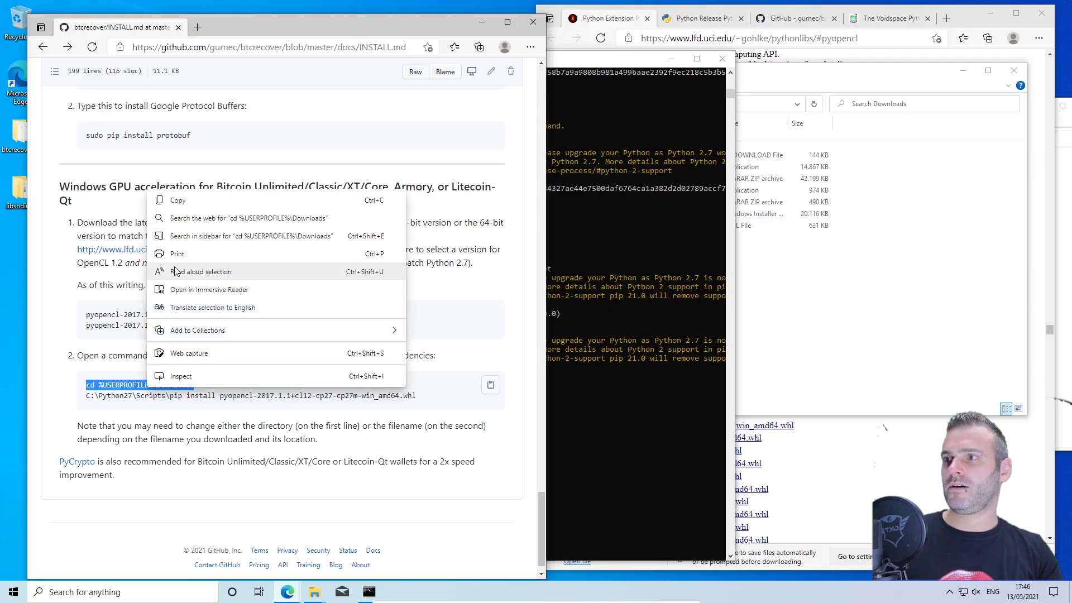
left_click(175, 200)
left_click(577, 420)
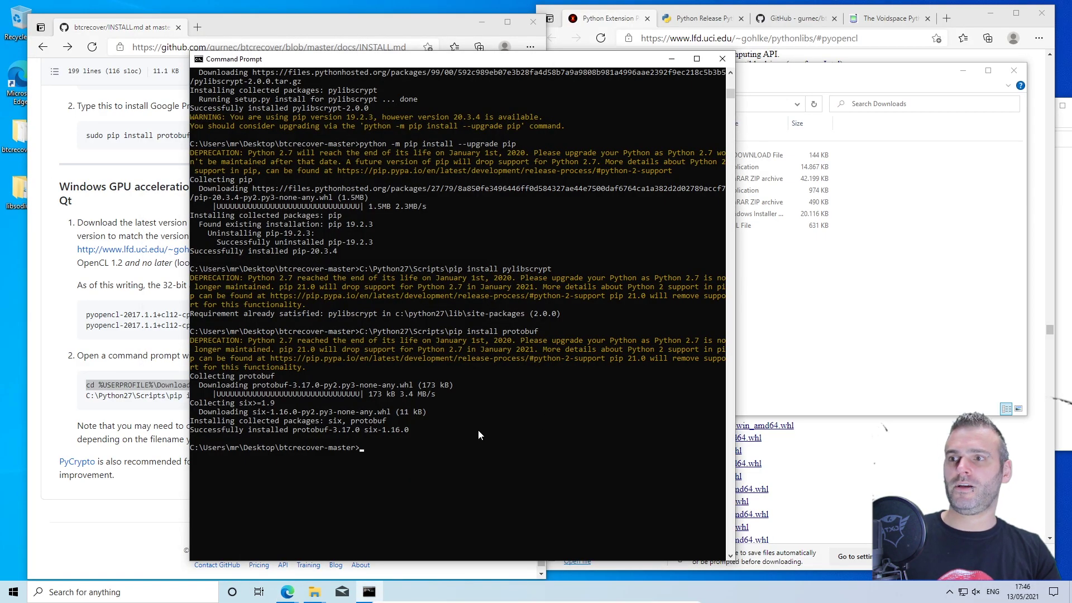
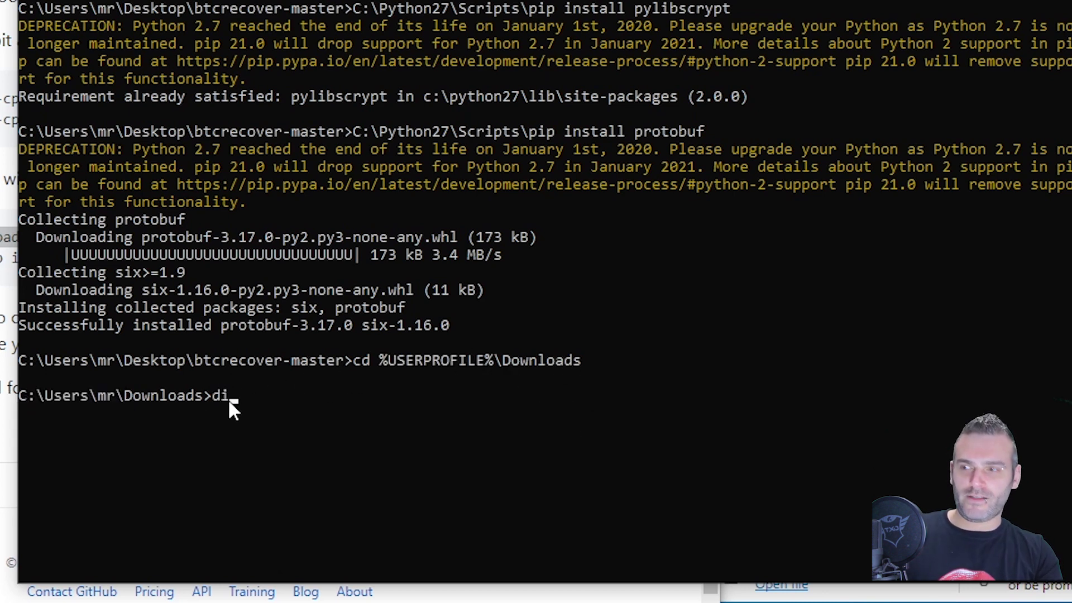
List the Downloads folder with dir and highlight the pyopencl-2018.1.1+cl12-cp27-cp27m-win_amd64.whl entry
type("r")
key("Return")
scroll(417, 353, "down", 1)
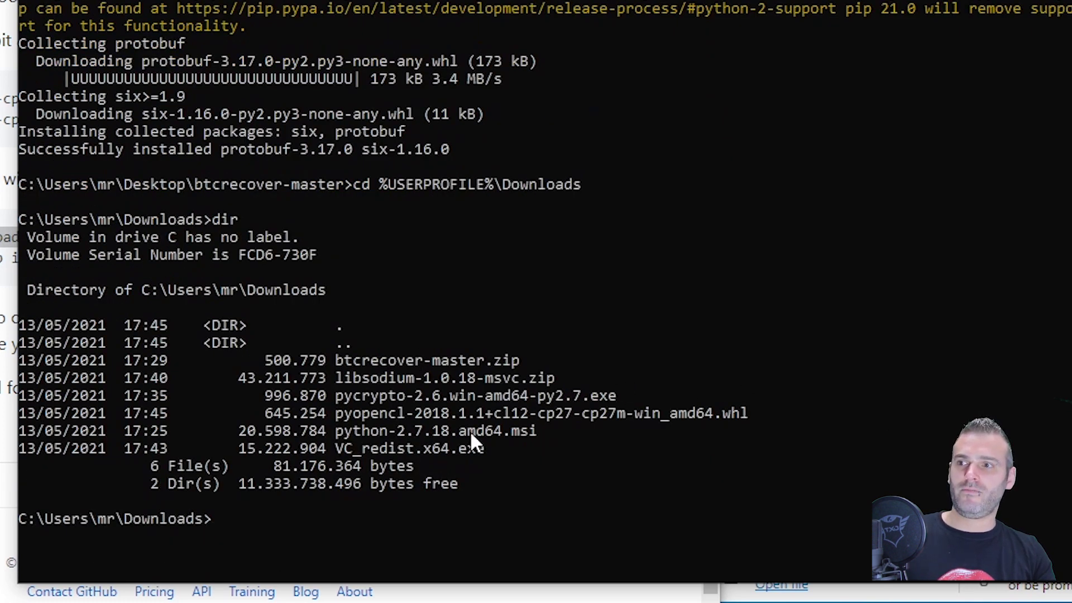
left_click_drag(766, 416, 8, 419)
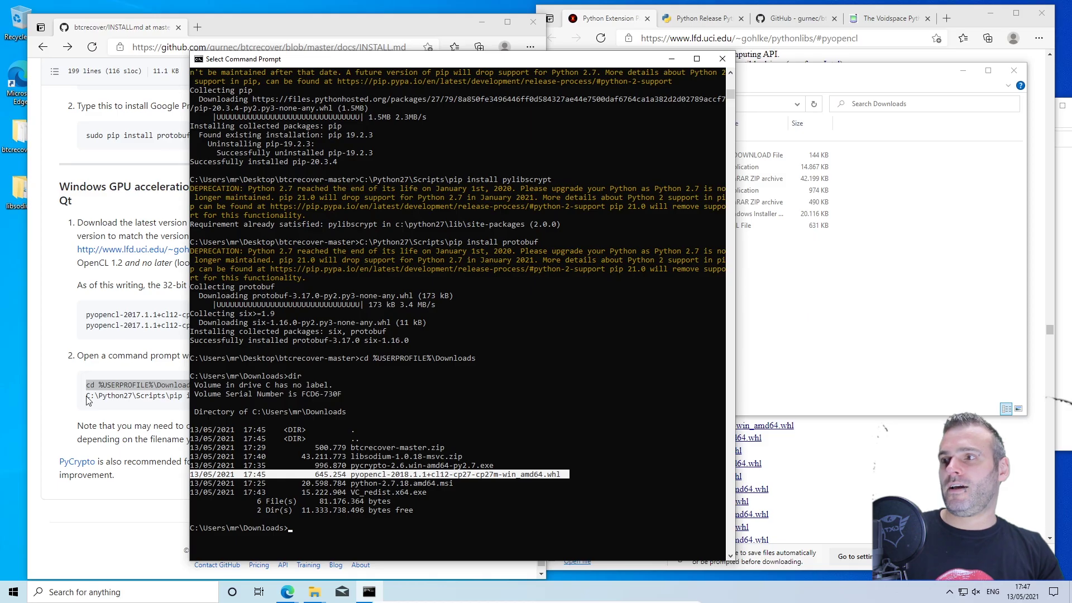
Try to install PyOpenCL with the copied command C:\Python27\Scripts\pip install pyopencl-2017.1.1+cl12-cp27-cp27m-win_amd64.whl in Command Prompt
left_click(85, 400)
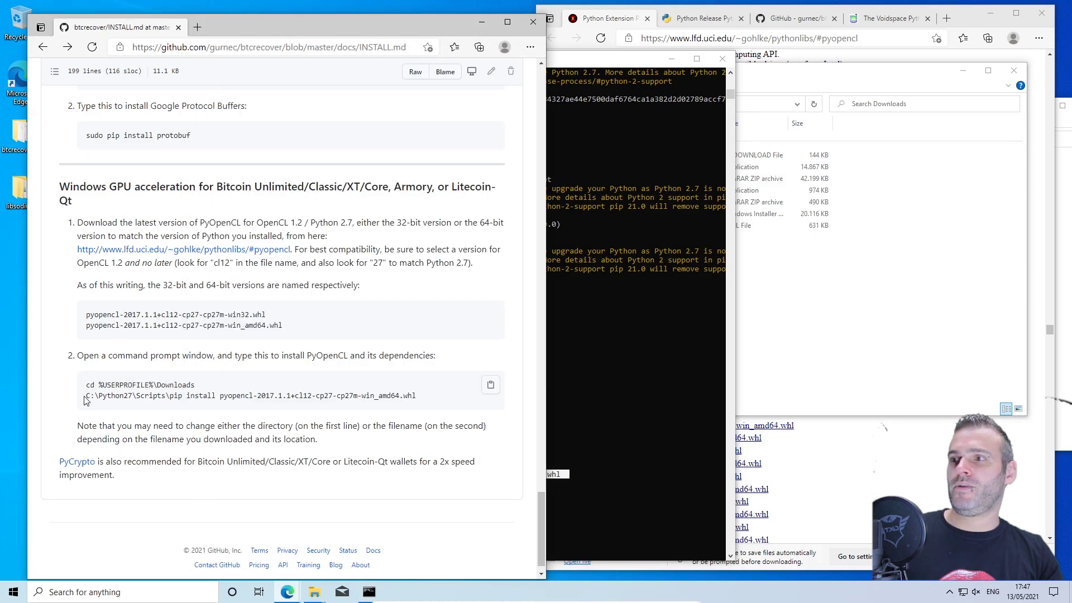
mouse_move(90, 396)
left_mouse_down()
mouse_move(203, 398)
mouse_move(101, 399)
left_mouse_up()
left_click_drag(107, 507, 821, 523)
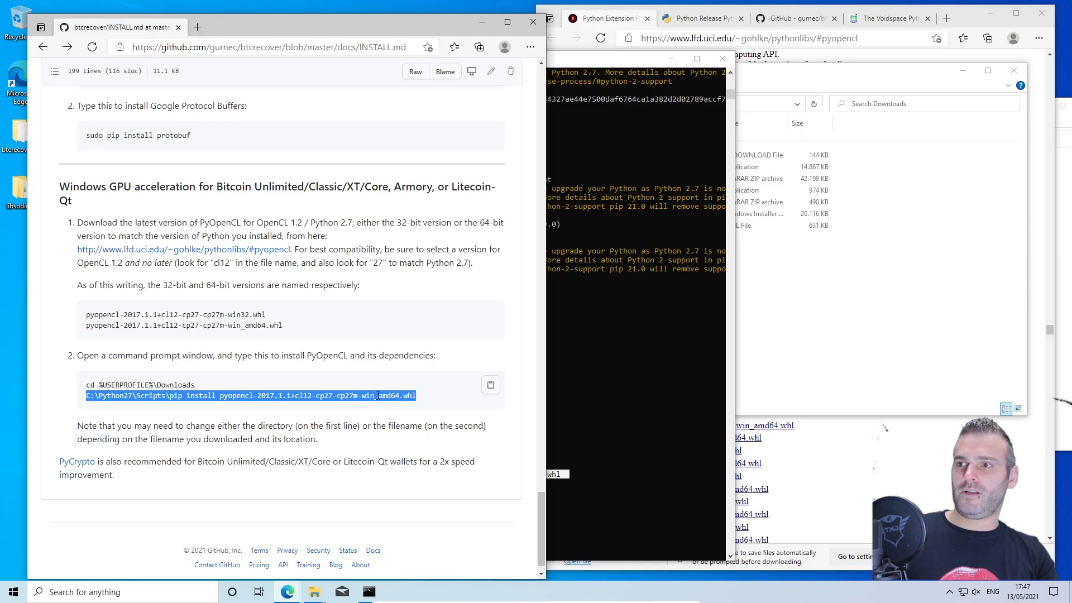
right_click(807, 504)
left_click(436, 407)
left_click(395, 496)
key("ctrl+v")
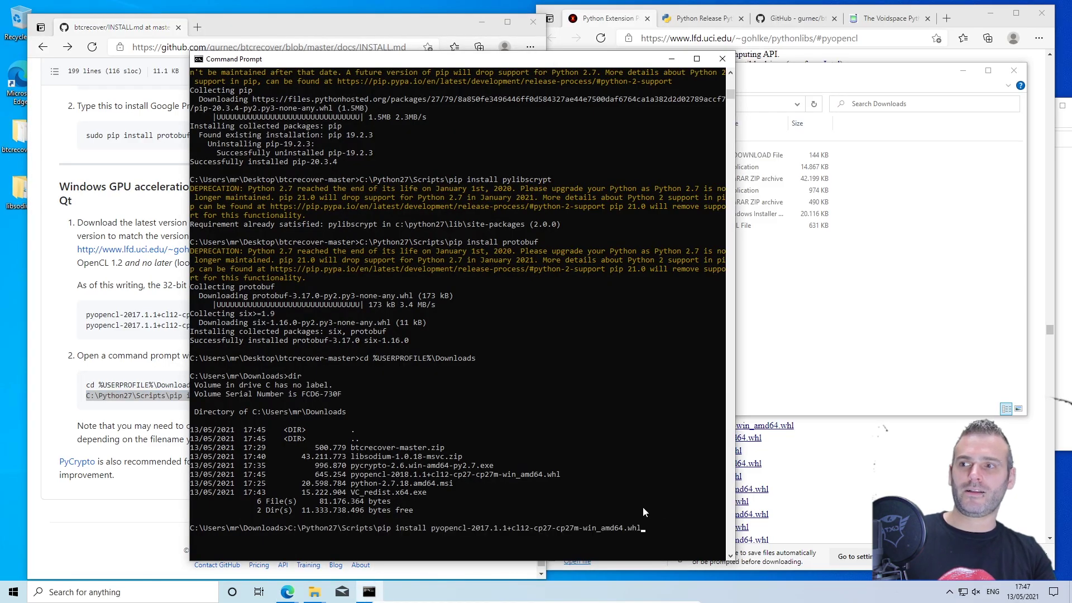
key("Return")
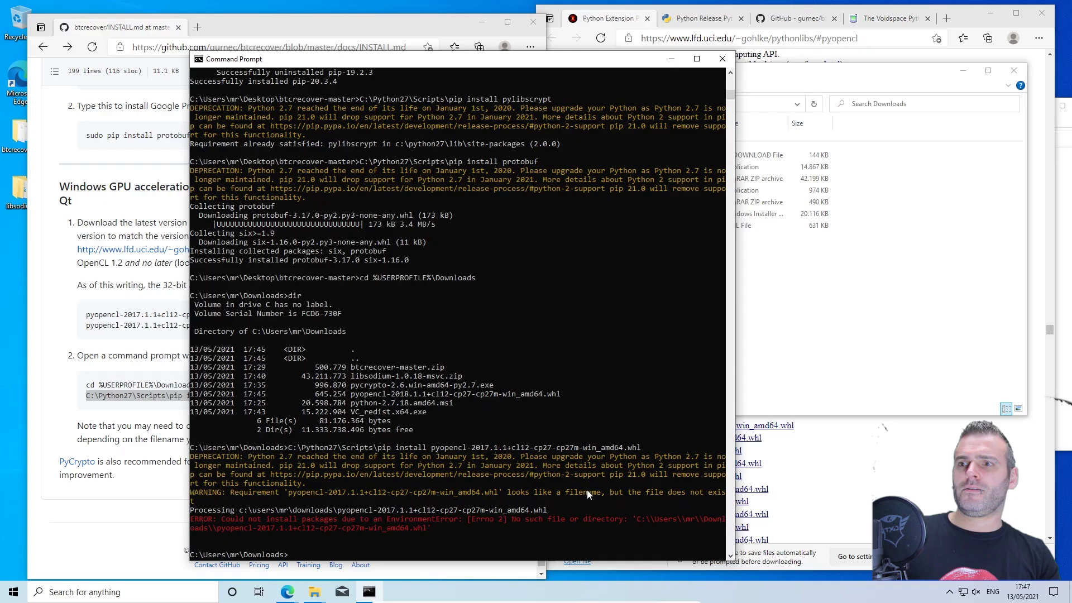
Check the PyOpenCL wheel in the Downloads window and highlight the pip path in the attempted install command
left_click(380, 528)
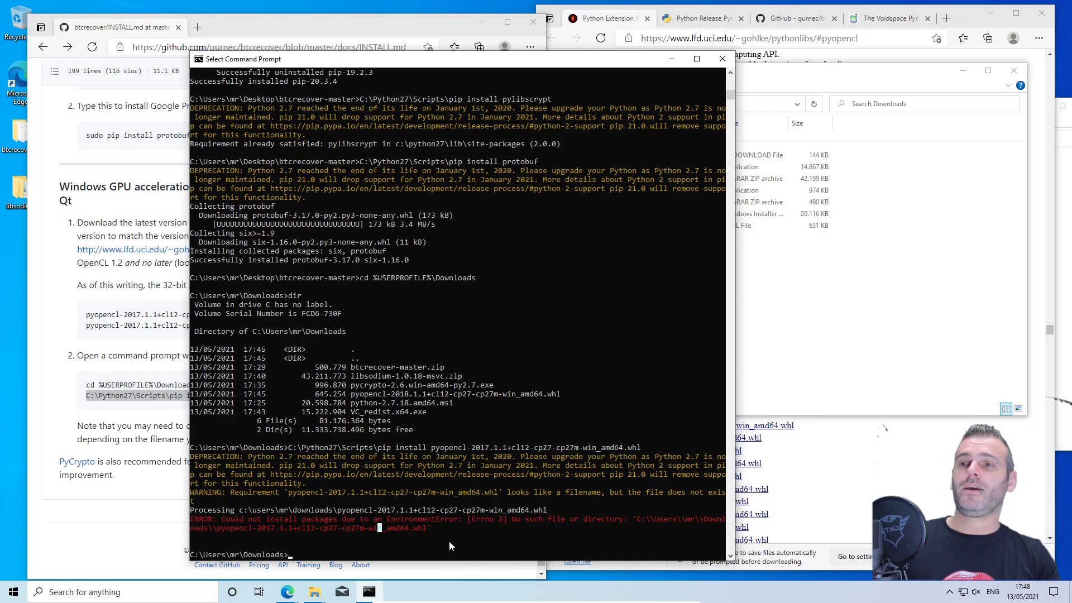
left_click(862, 310)
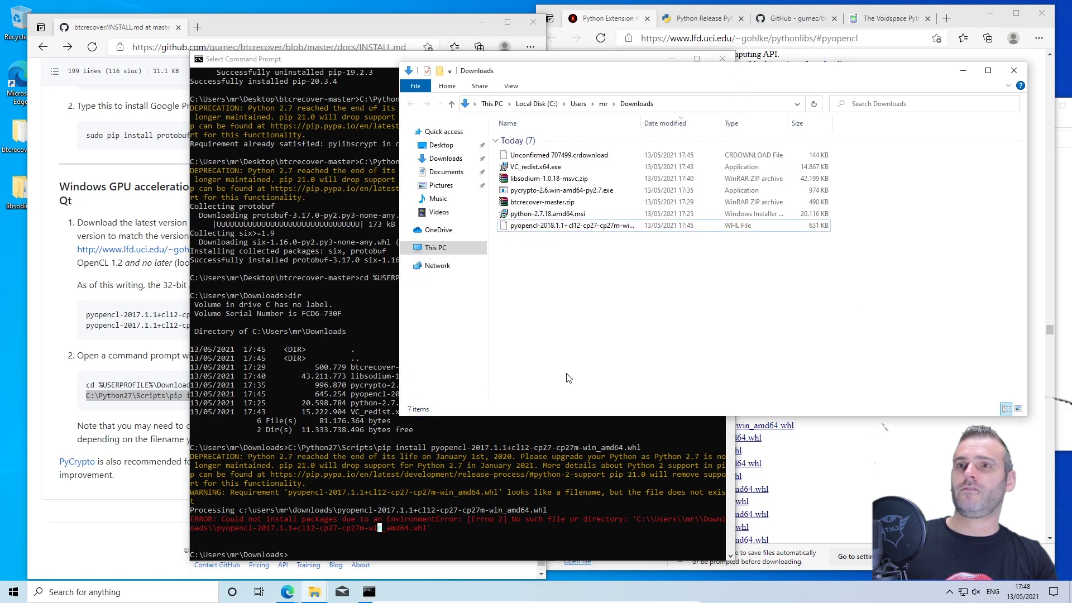
right_click(555, 226)
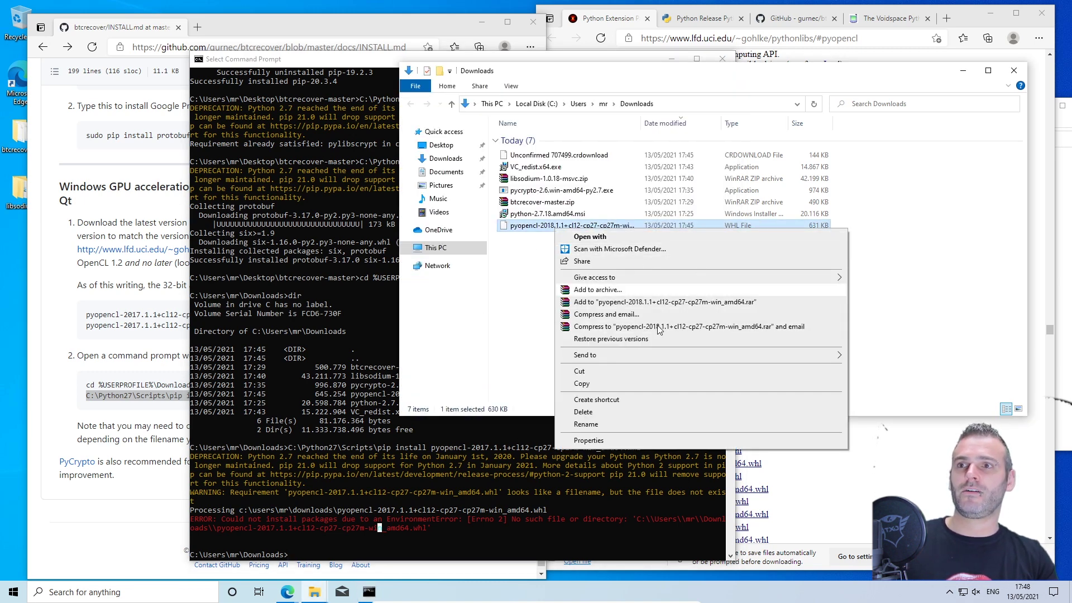
left_click(425, 531)
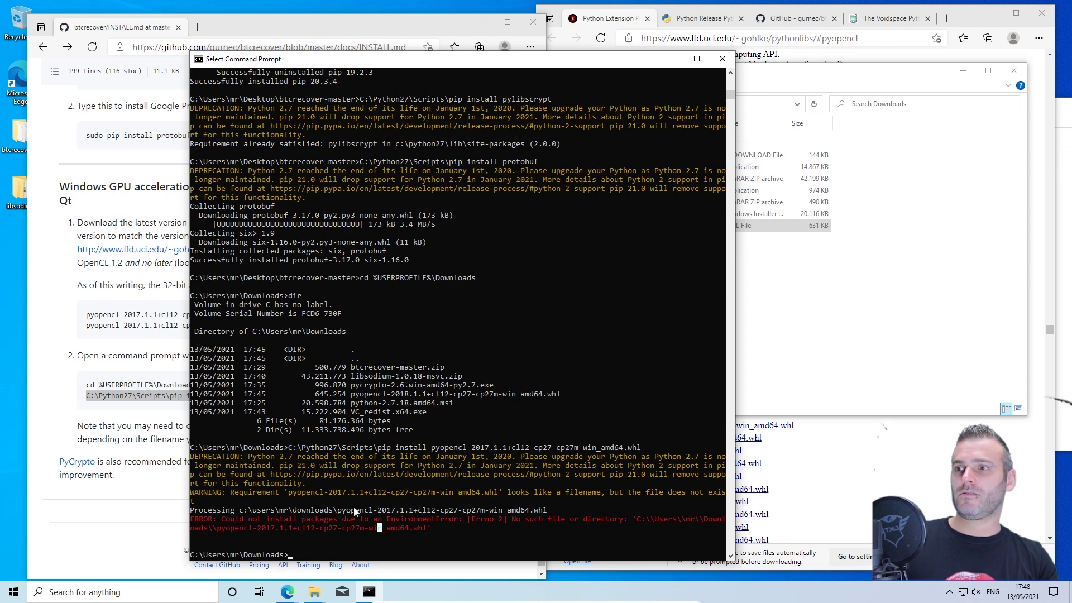
left_click_drag(286, 448, 386, 453)
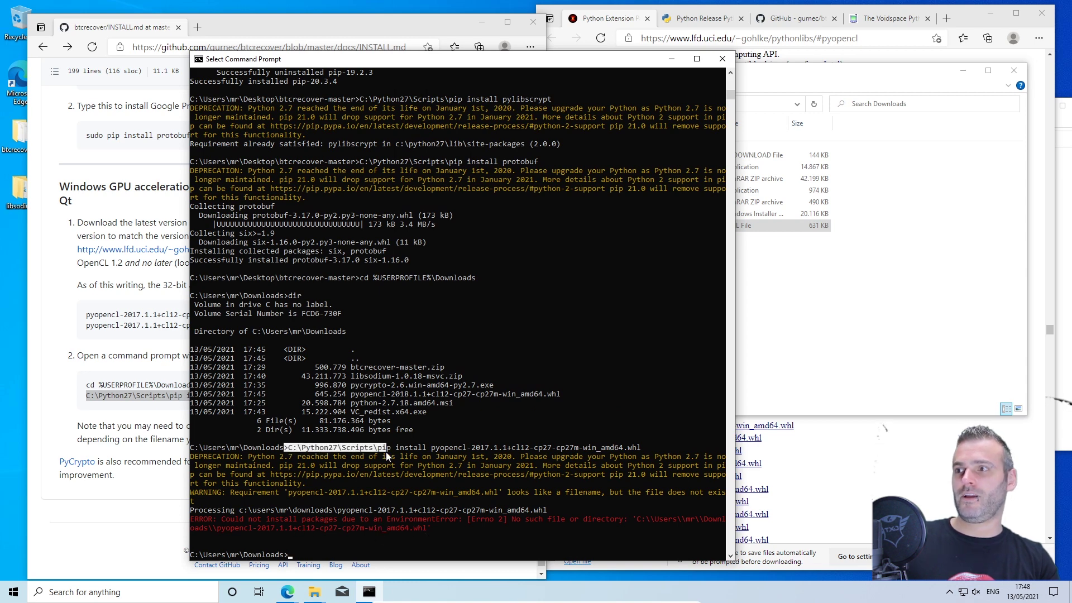
Copy the C:\Python27\Scripts\ path from the instructions and change the Command Prompt directory to it with cd
left_click(86, 398)
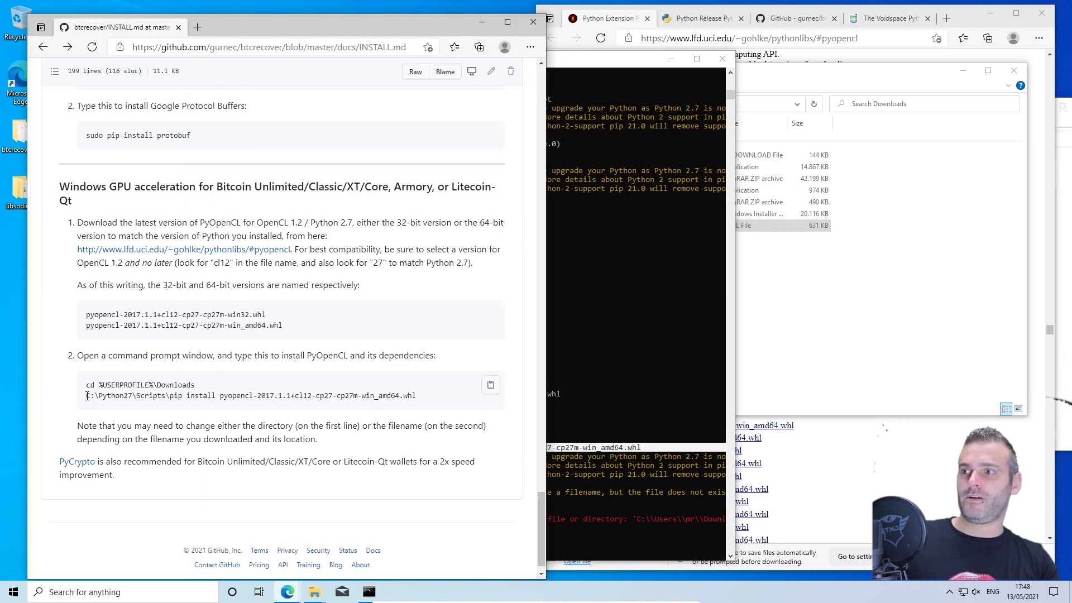
left_click_drag(86, 398, 169, 397)
right_click(148, 398)
left_click(174, 413)
key("alt+Tab")
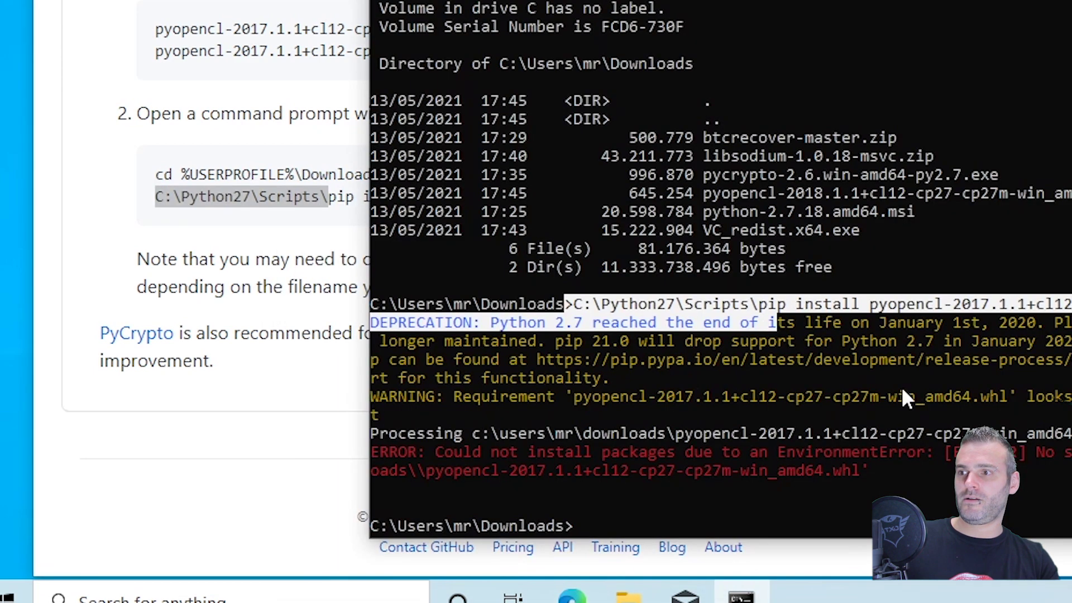
left_click(901, 391)
type("cd")
key("ctrl+v")
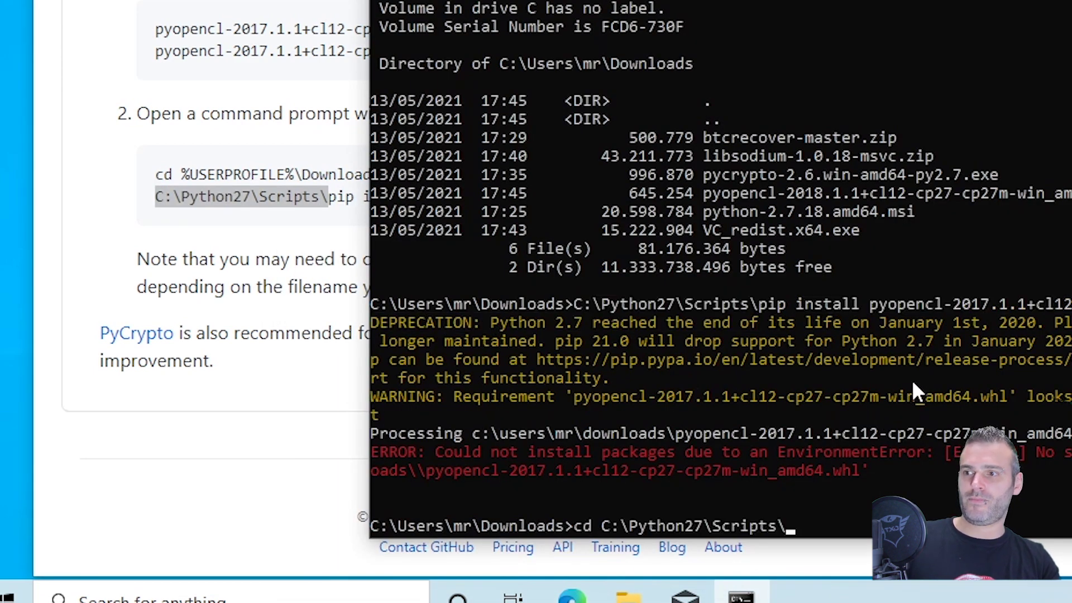
key("Return")
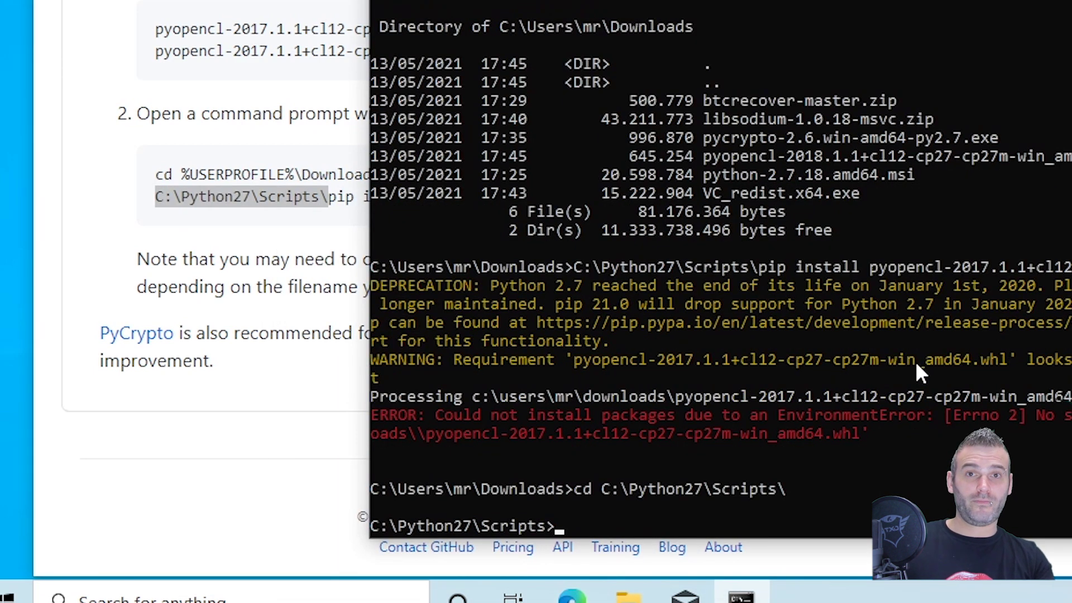
List the Scripts folder with dir and highlight pip.exe in the listing
type("dir")
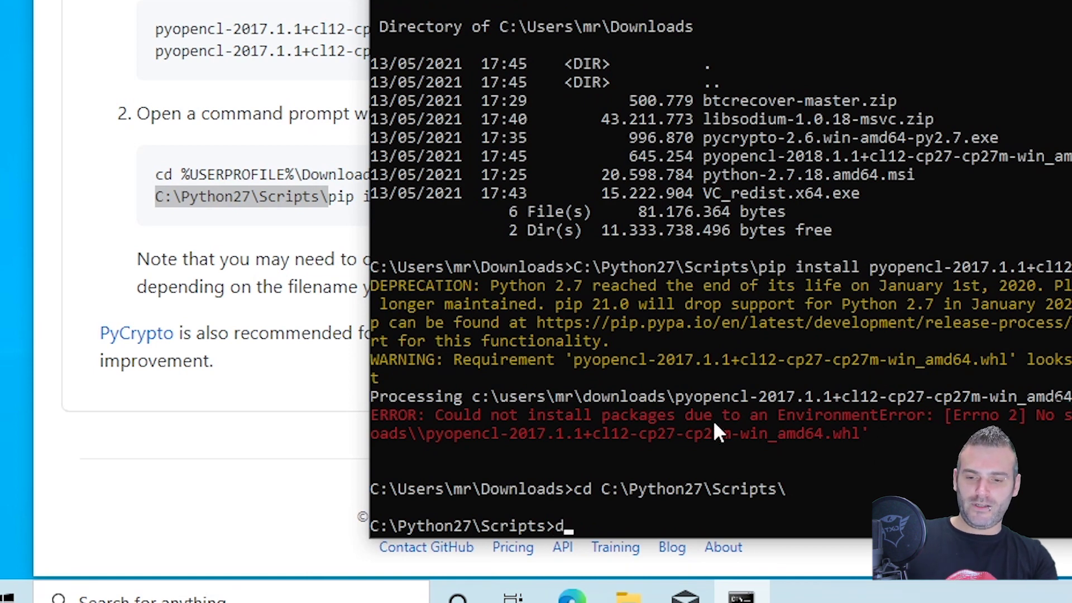
key("Return")
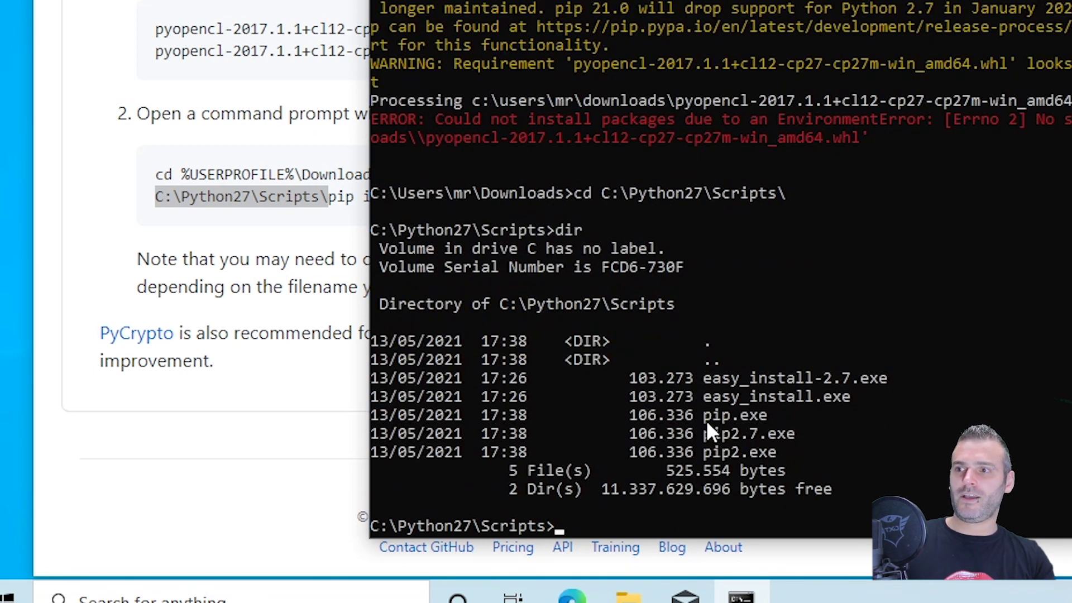
left_click_drag(709, 421, 760, 419)
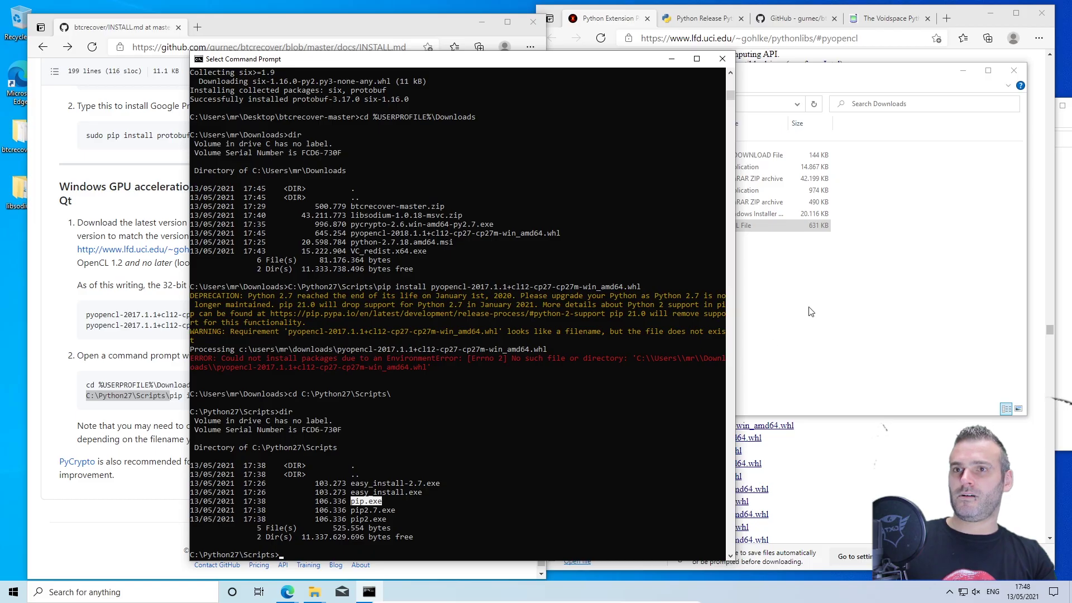
Copy the pyopencl-2018.1.1 wheel file from Downloads and paste it into C:\Python27\Scripts
right_click(565, 229)
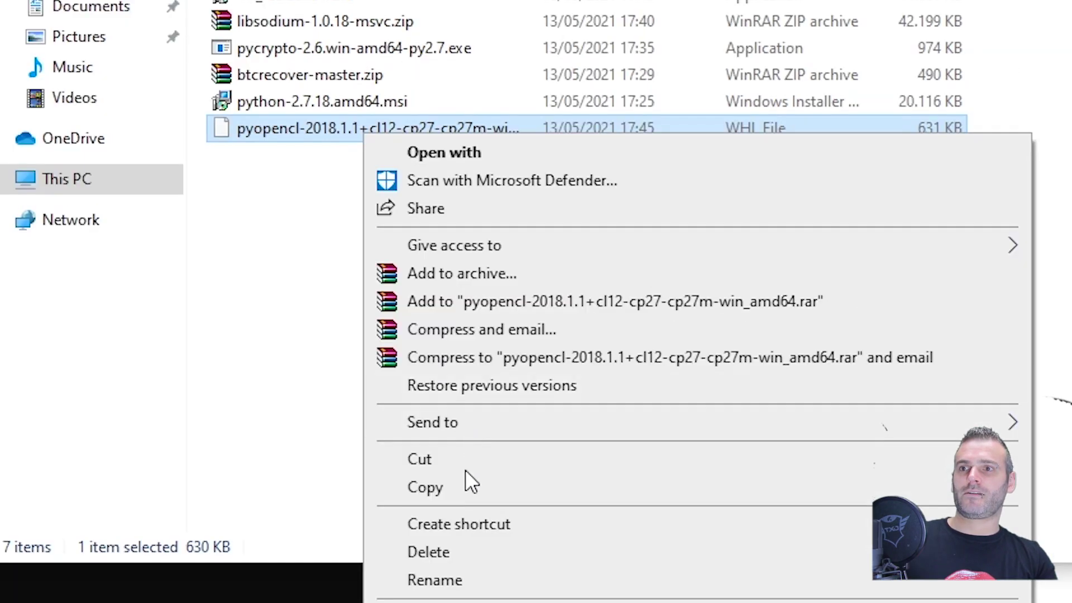
left_click(458, 491)
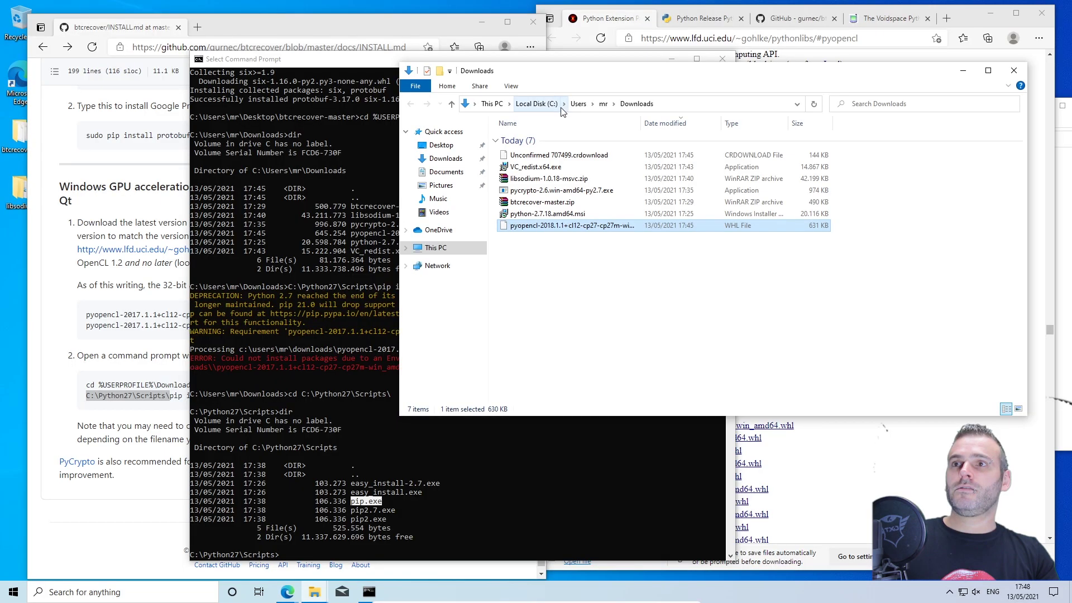
left_click(536, 104)
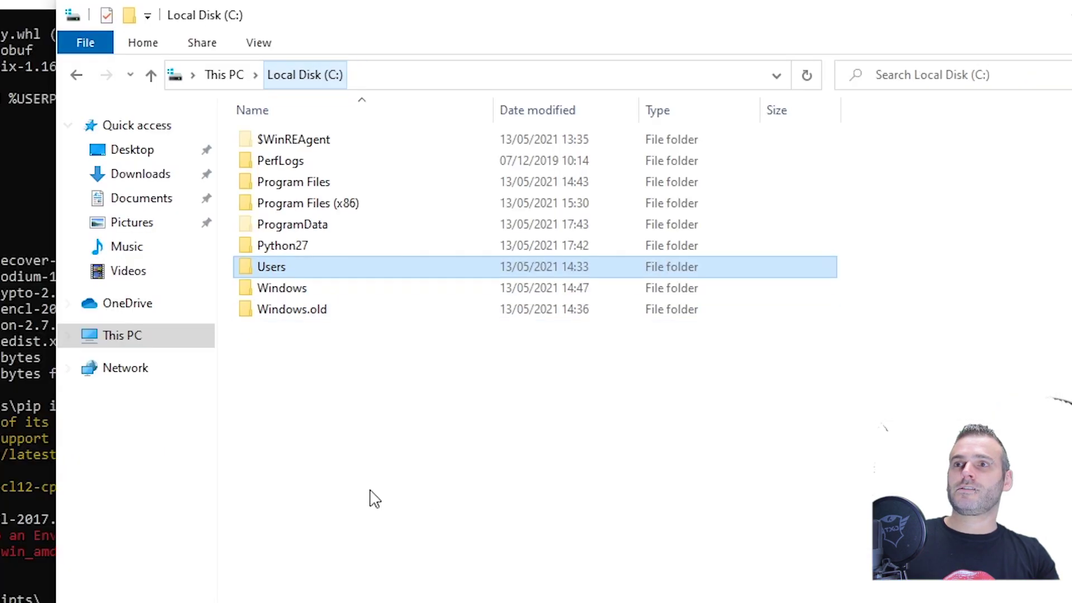
double_click(294, 247)
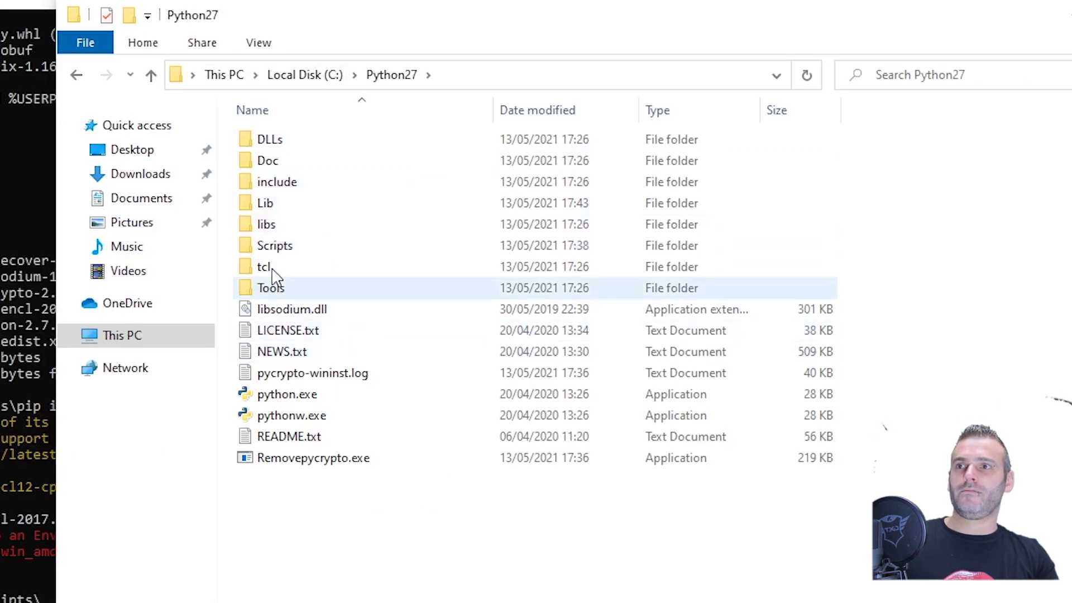
double_click(290, 247)
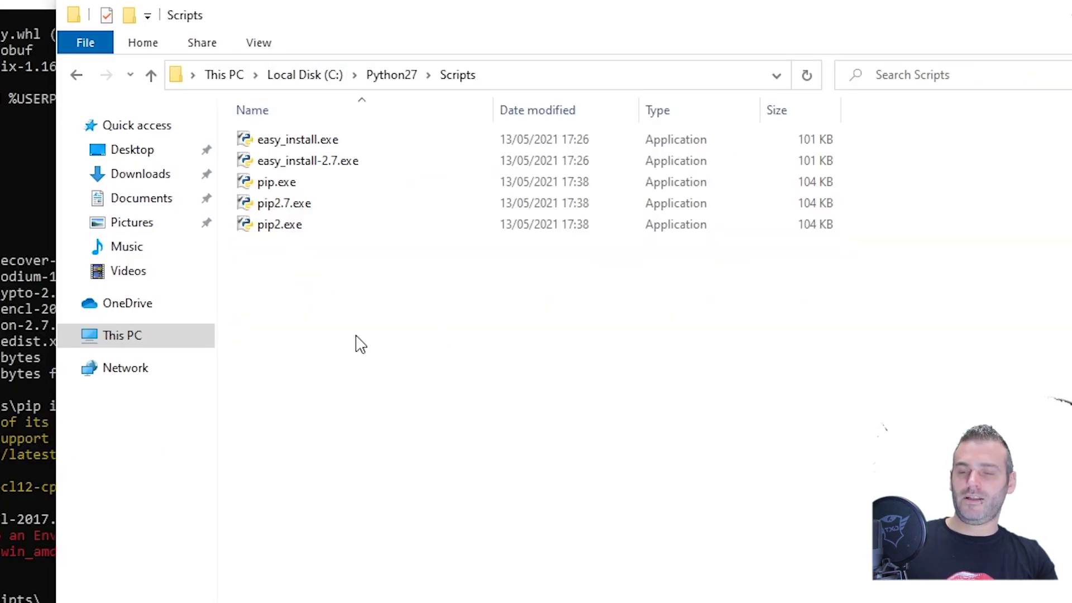
key("ctrl+v")
left_click(428, 325)
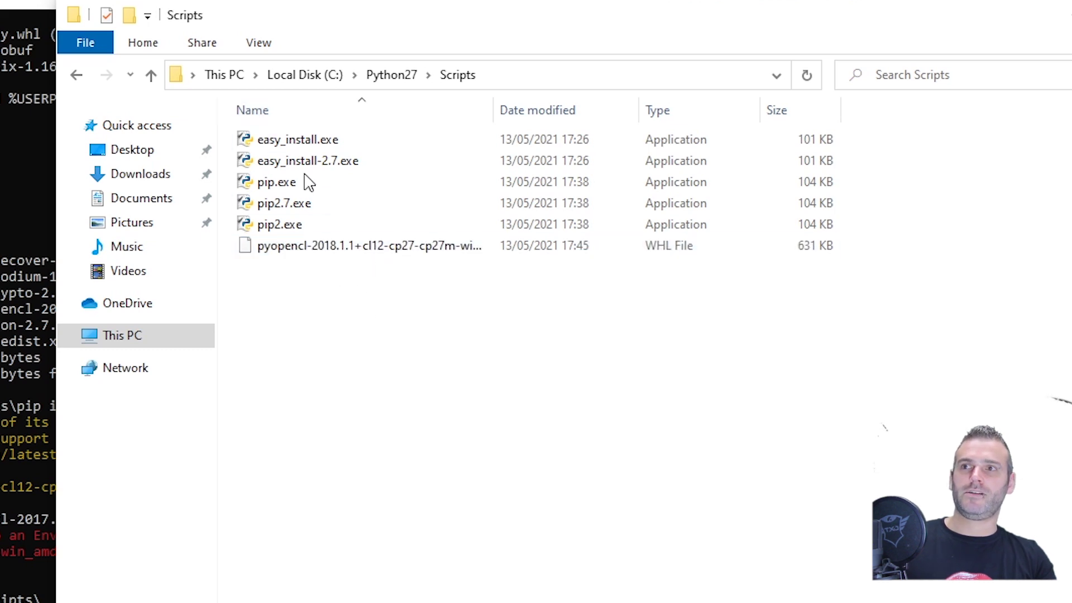
Compare the wheel file name in the attempted pip command and INSTALL.md with the file in the Scripts folder
left_click(28, 406)
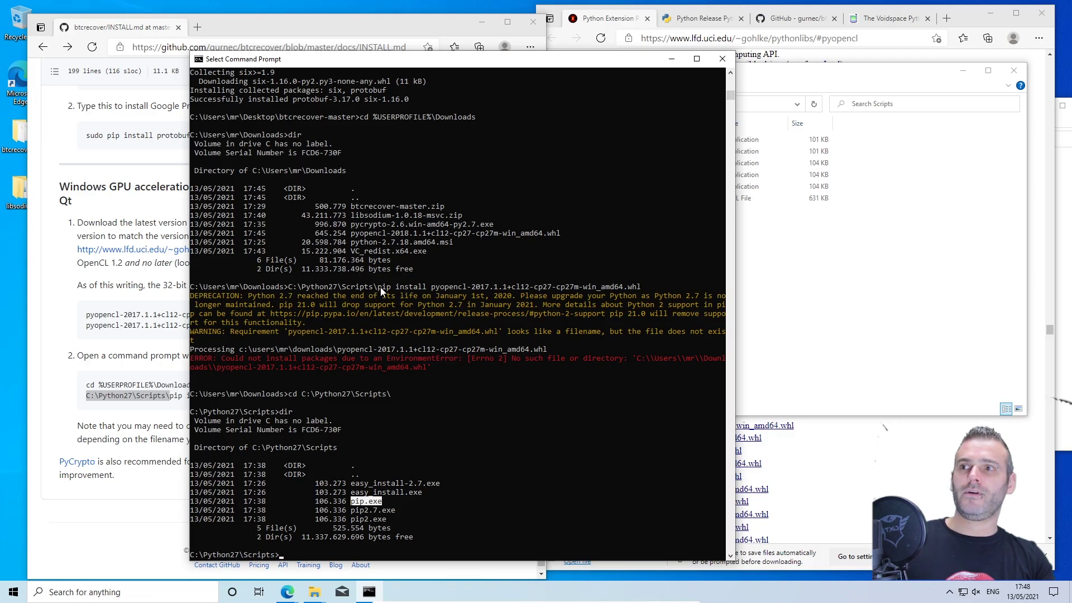
left_click_drag(379, 287, 437, 292)
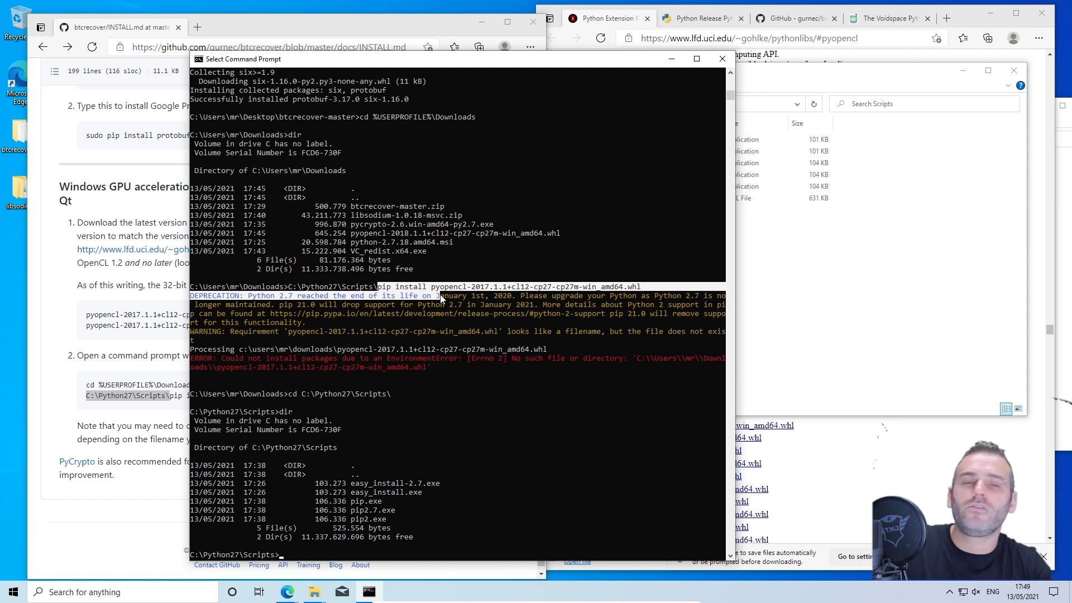
left_click(433, 331)
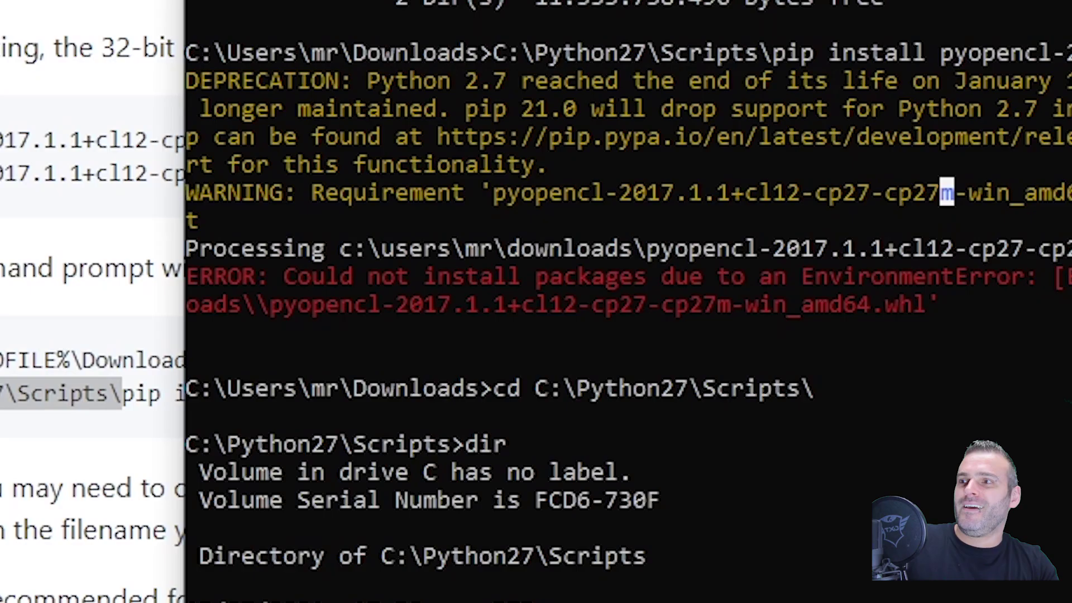
left_click(175, 403)
left_click_drag(269, 394, 459, 397)
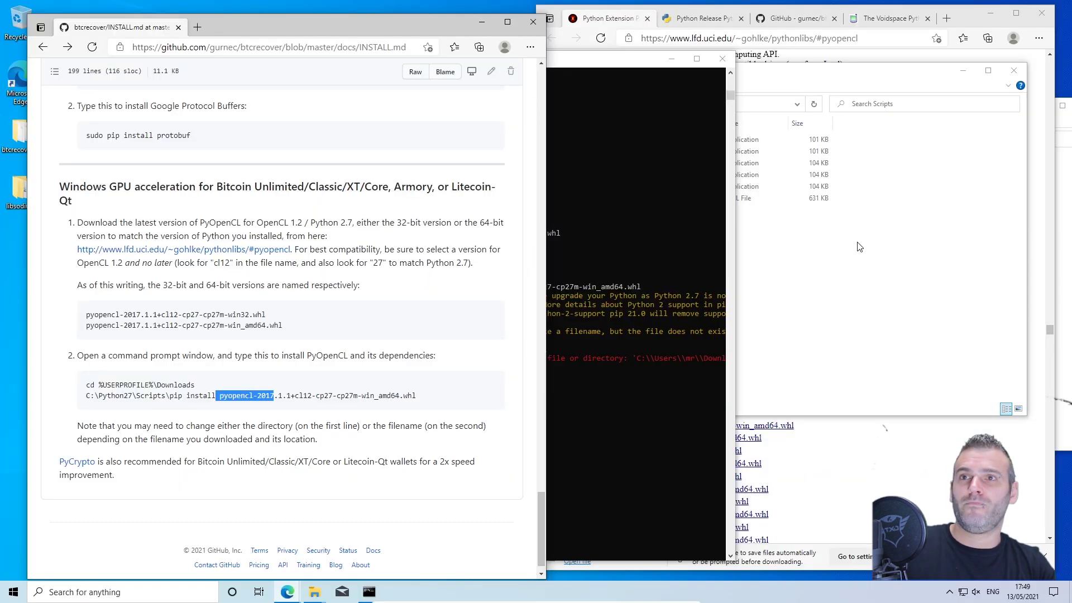
left_click(860, 246)
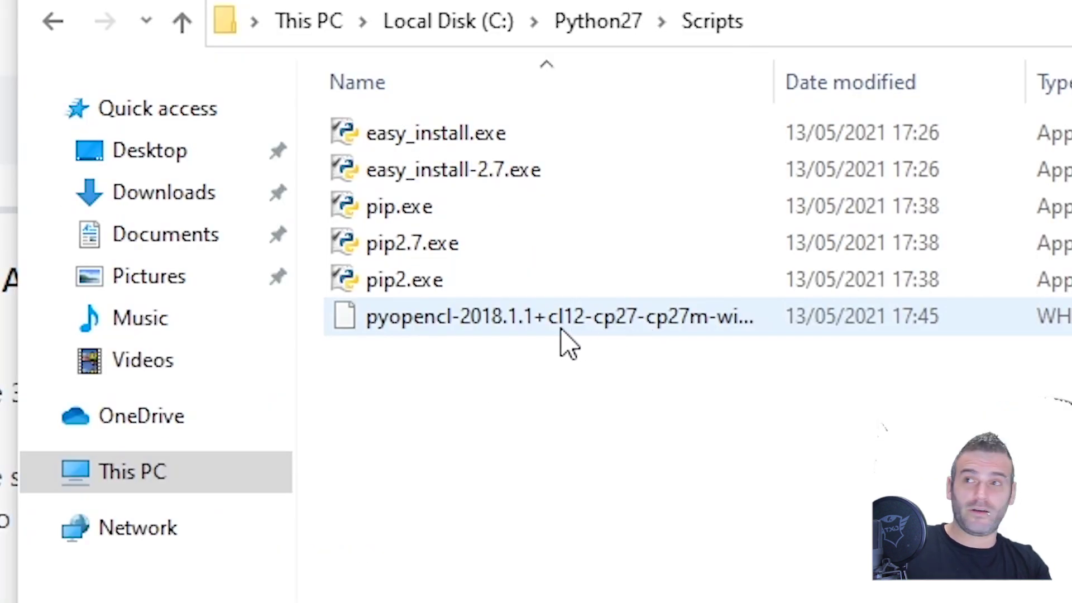
Compare the pip install command in INSTALL.md with pip.exe and the pyopencl wheel file in the Scripts folder
left_click(562, 202)
left_click(658, 425)
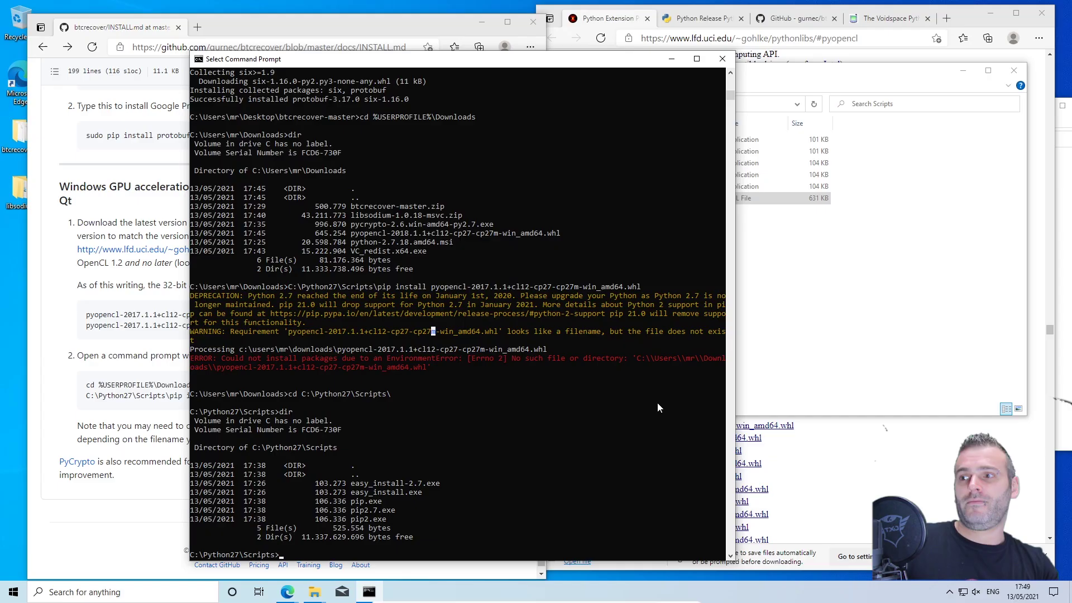
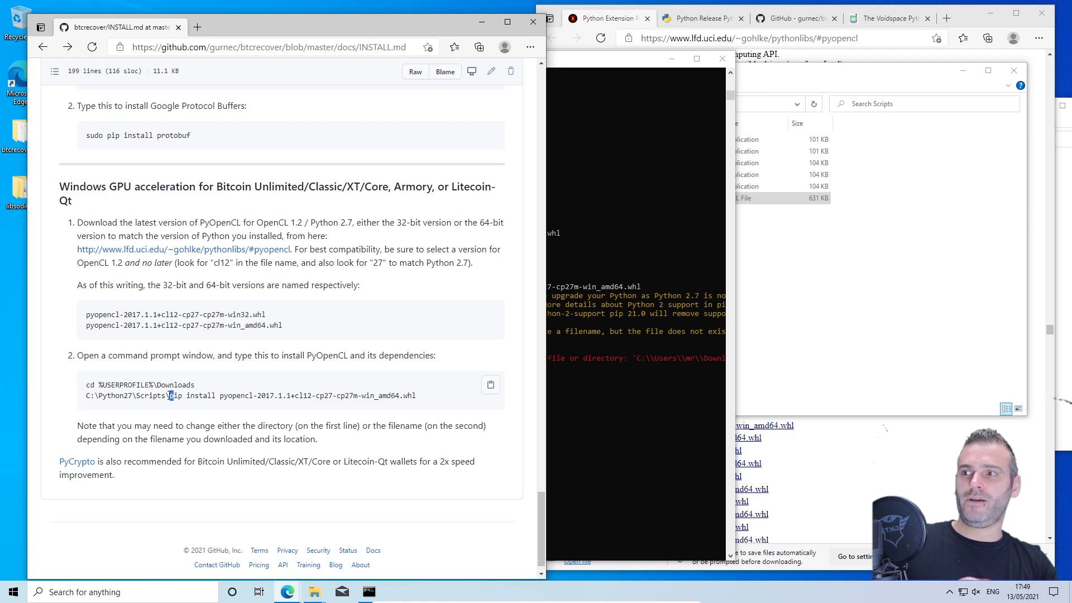
left_click_drag(168, 396, 193, 396)
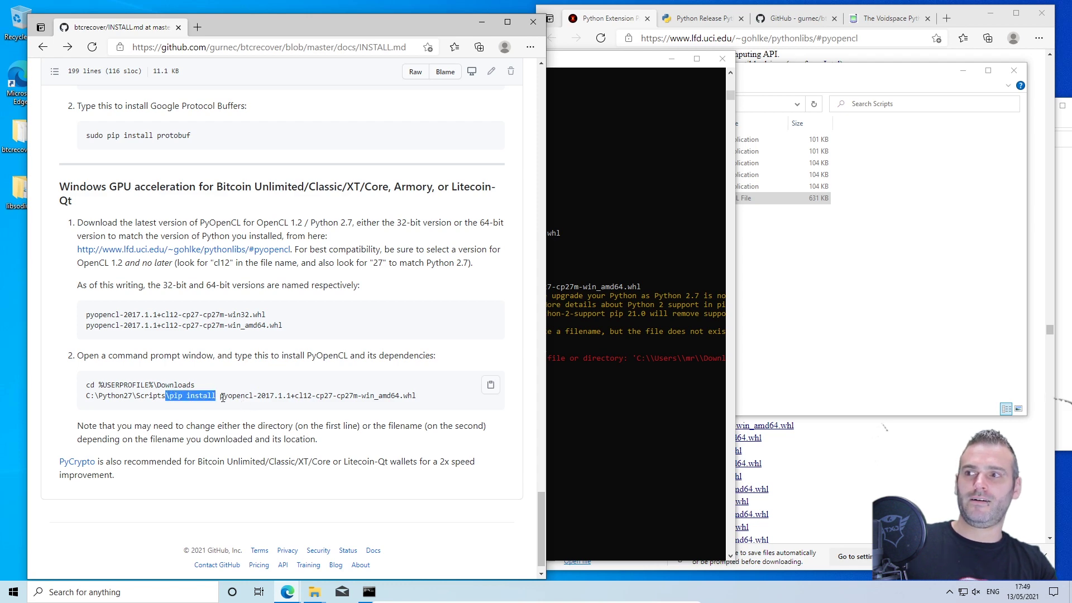
left_click(920, 287)
left_click(523, 165)
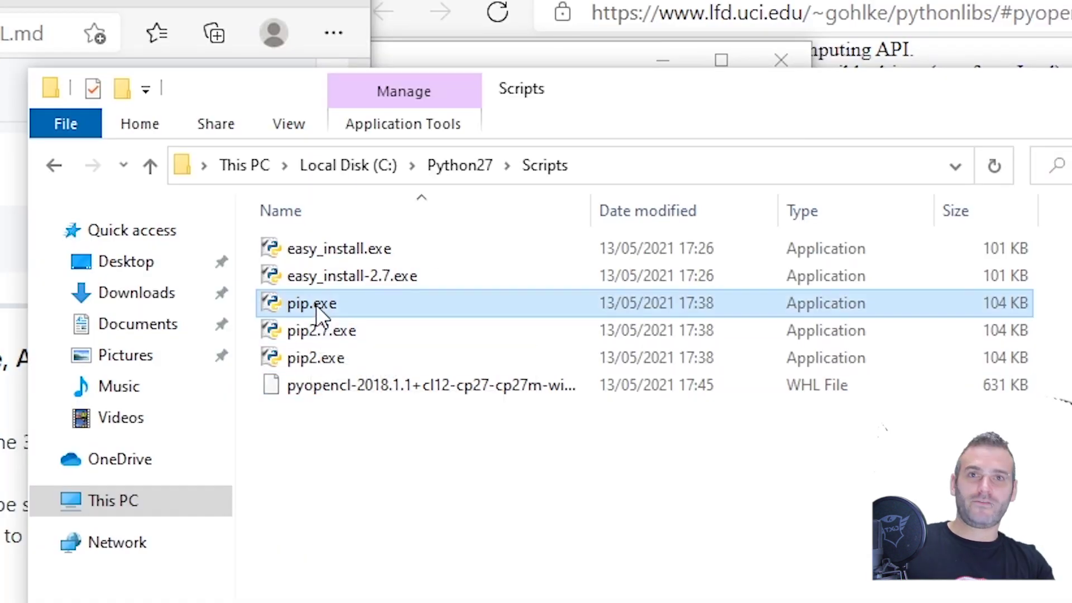
left_click(409, 398)
Clear the unfinished pip install command in the Command Prompt and list the Scripts folder again with dir
left_click(369, 592)
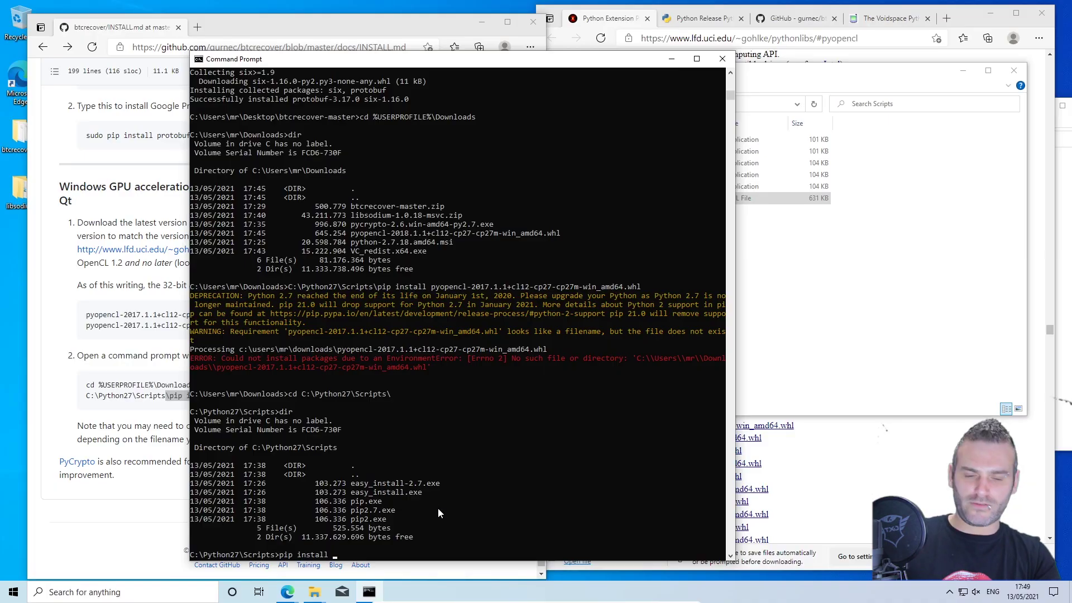
key("BackSpace")
key("BackSpace")
key("BackSpace")
key("BackSpace")
key("BackSpace")
key("BackSpace")
key("BackSpace")
key("BackSpace")
key("BackSpace")
key("BackSpace")
key("BackSpace")
key("BackSpace")
type("dir")
key("Return")
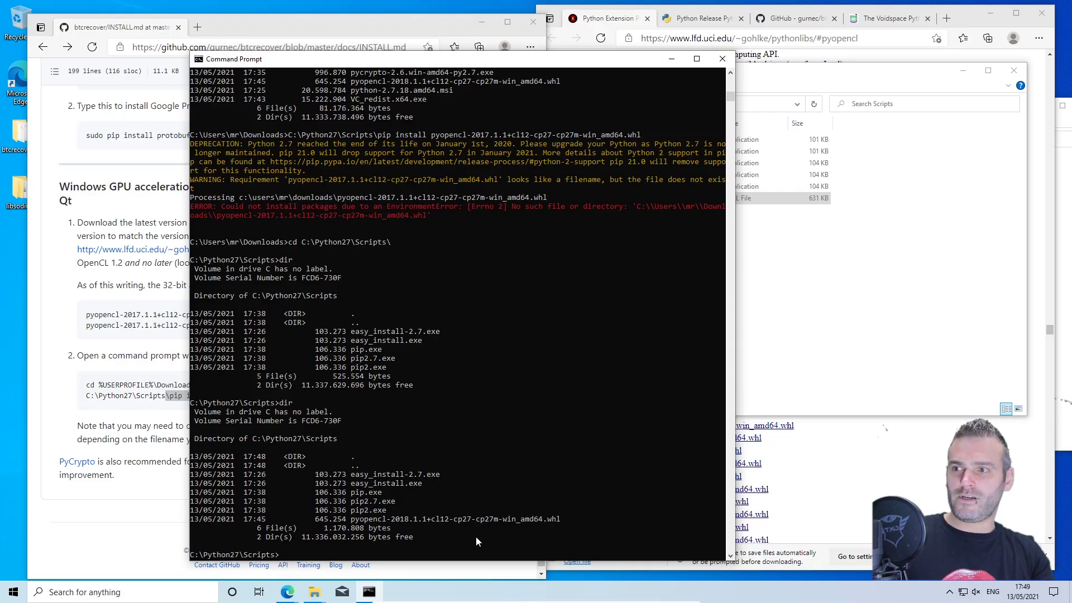
Install the pyopencl-2018.1.1+cl12-cp27-cp27m-win_amd64.whl file with pip install from the Scripts folder
type("pip install ")
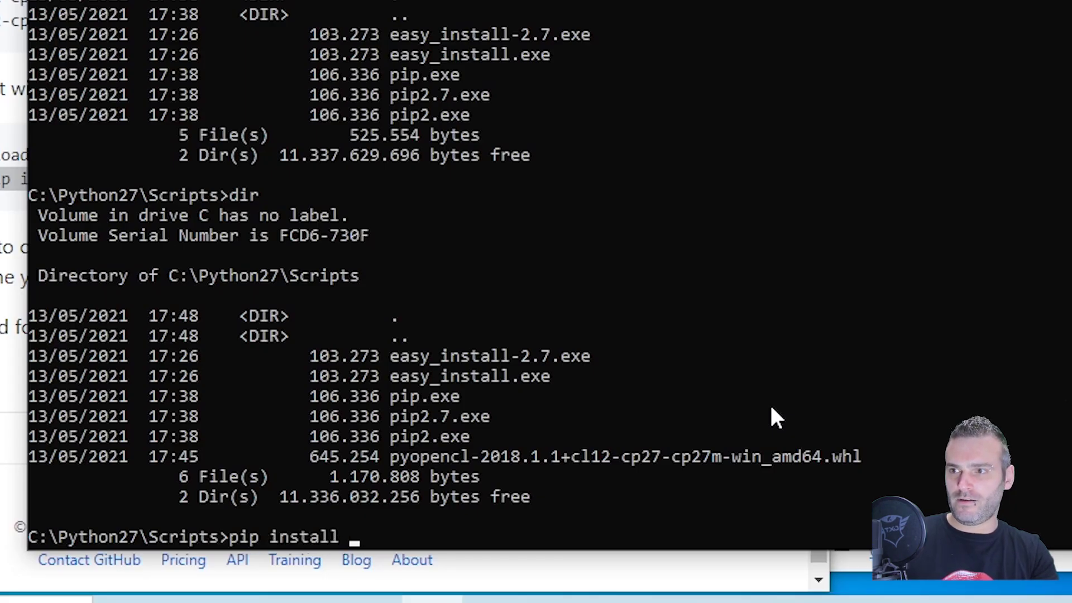
type("pyop")
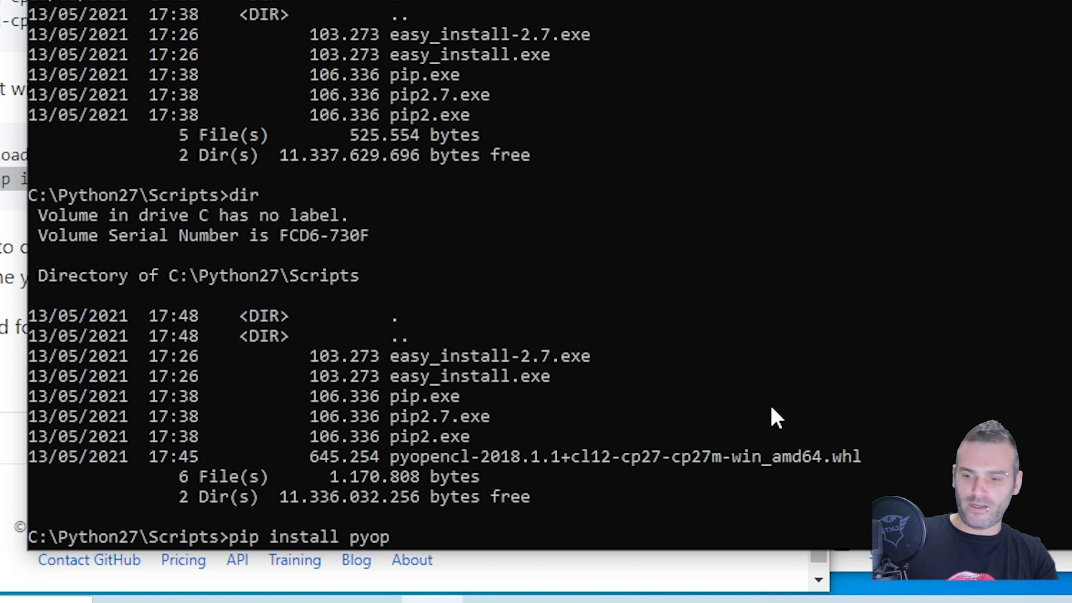
key("Tab")
key("Return")
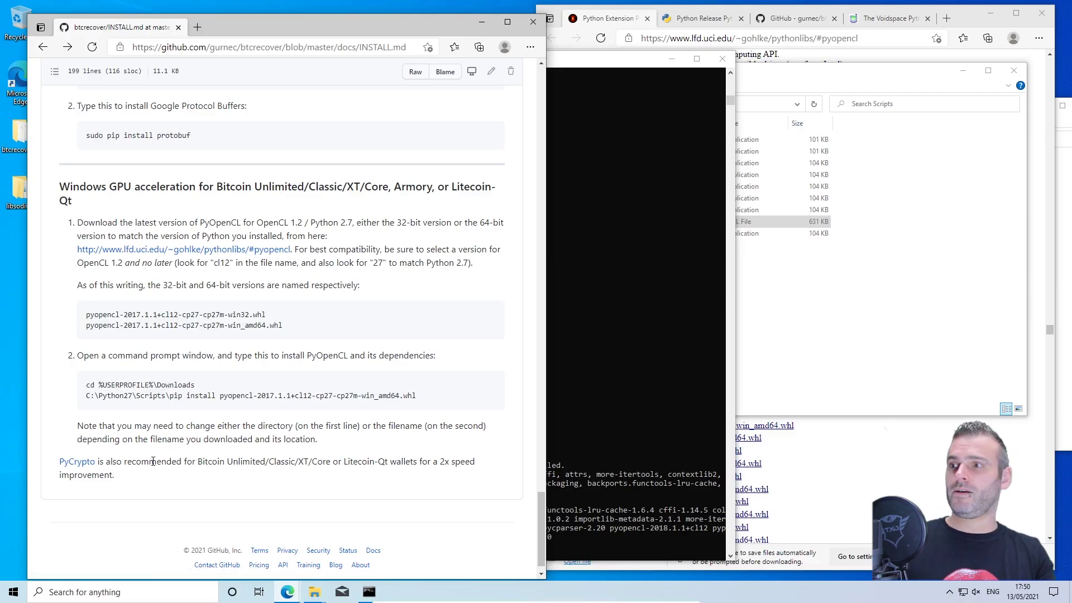
Review the remaining INSTALL.md instructions, follow the PyCrypto link to its section, and return to the Command Prompt
scroll(243, 441, "up", 20)
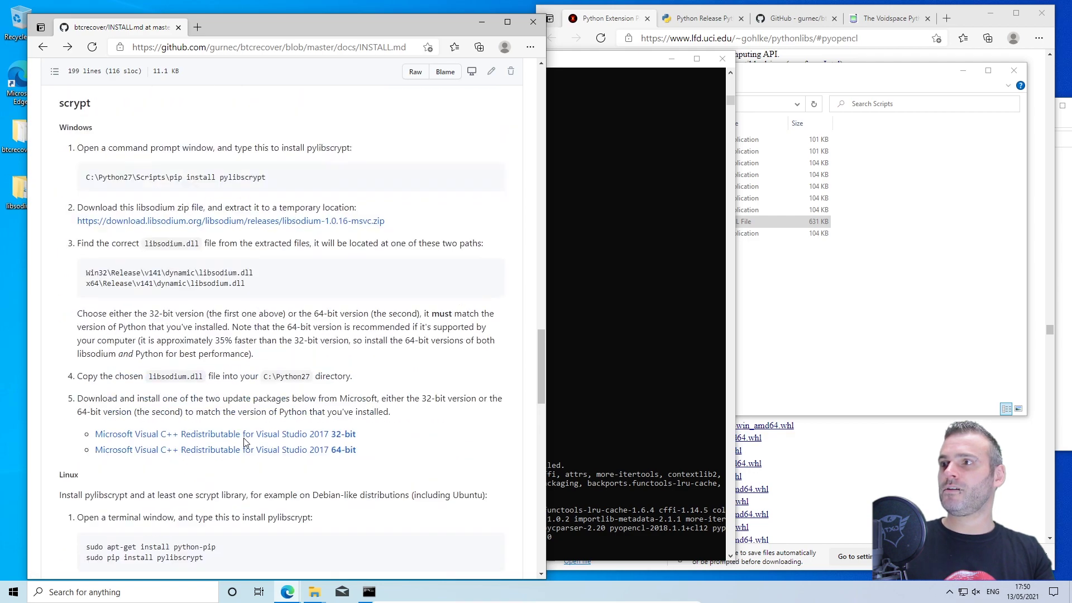
scroll(244, 442, "down", 10)
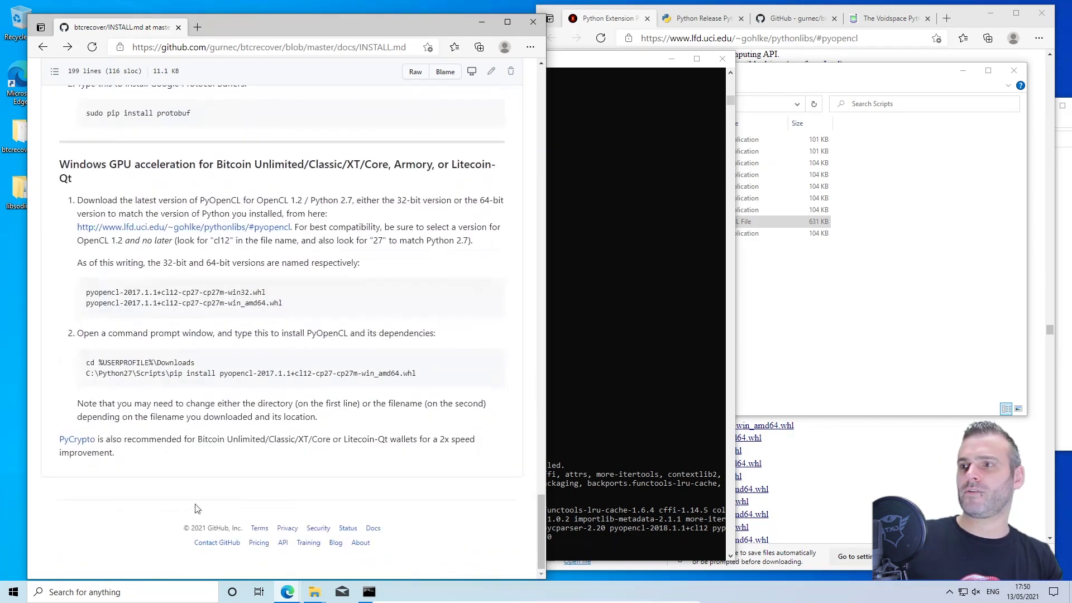
left_click(75, 442)
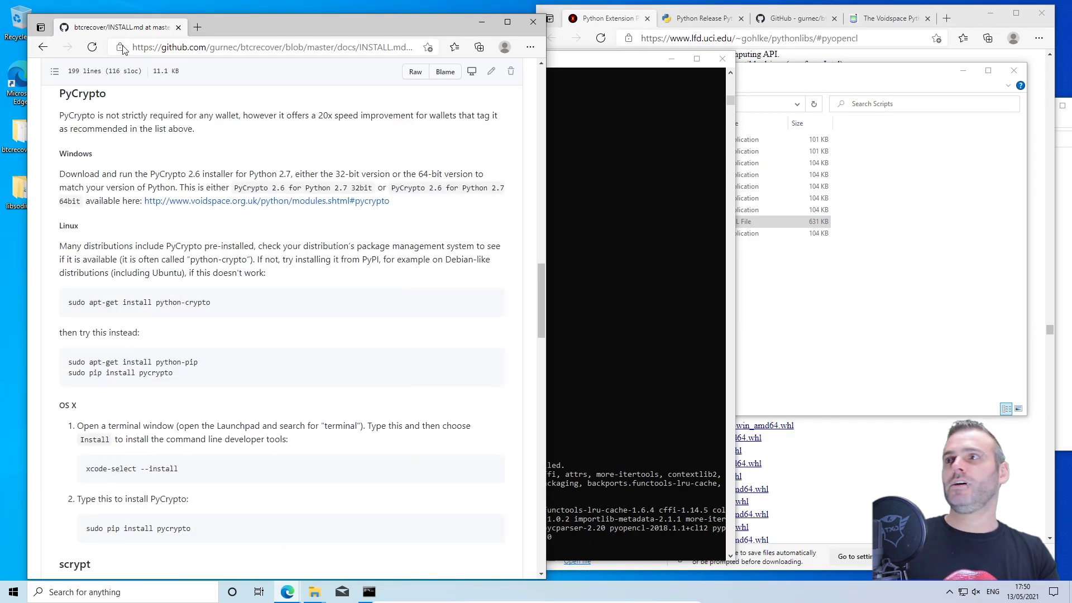
left_click(586, 241)
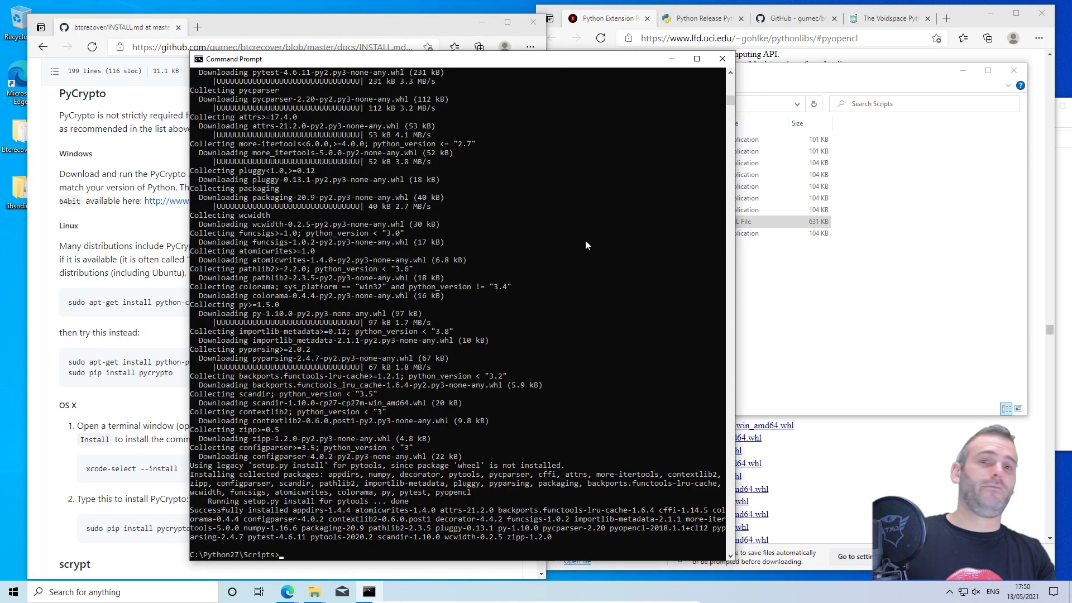